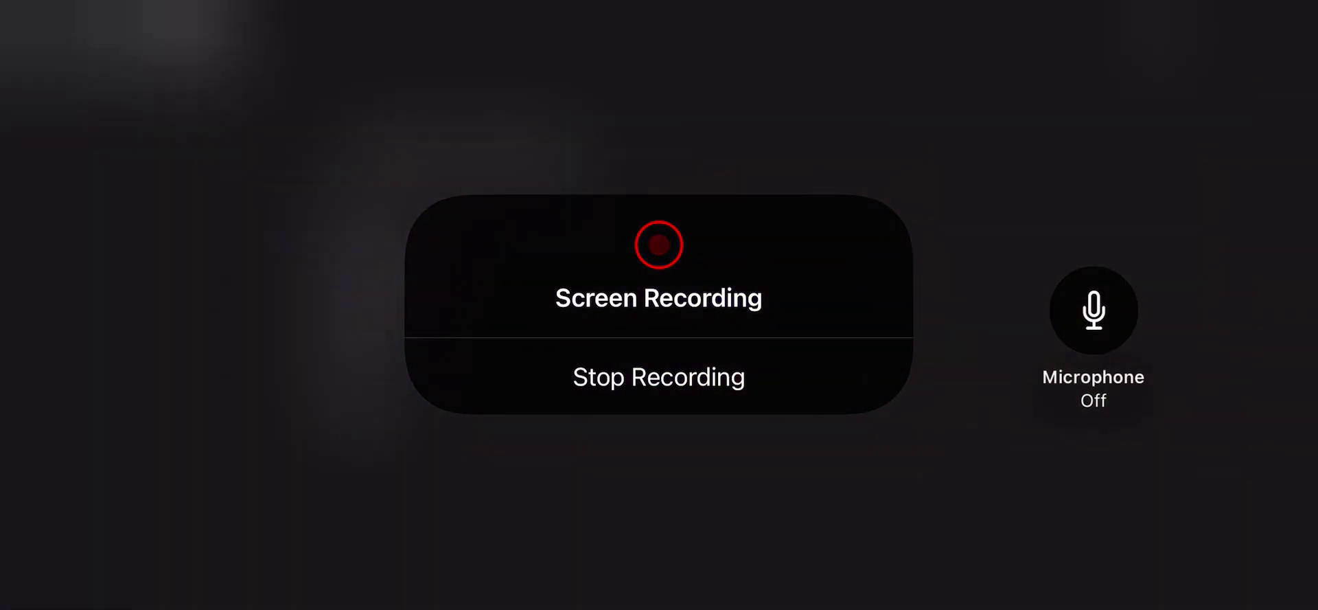
- Switch the screen recording microphone On and close the recording options
{"action": "left_click", "coordinate": [1092, 309]}
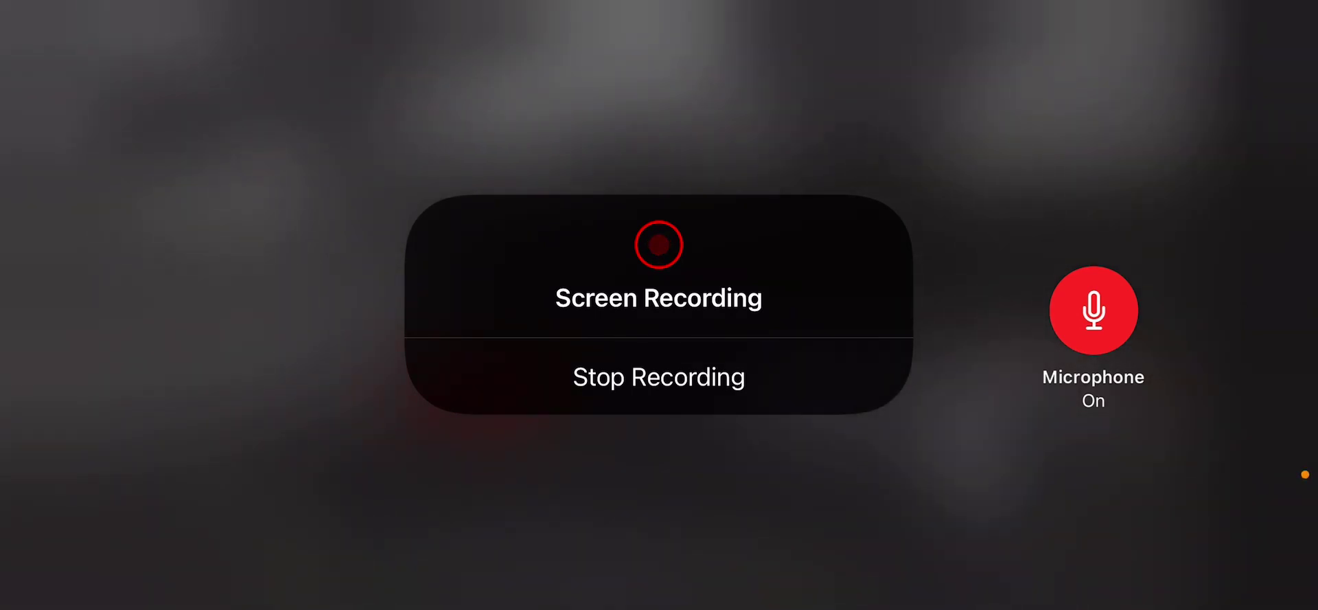
{"action": "left_click", "coordinate": [660, 514]}
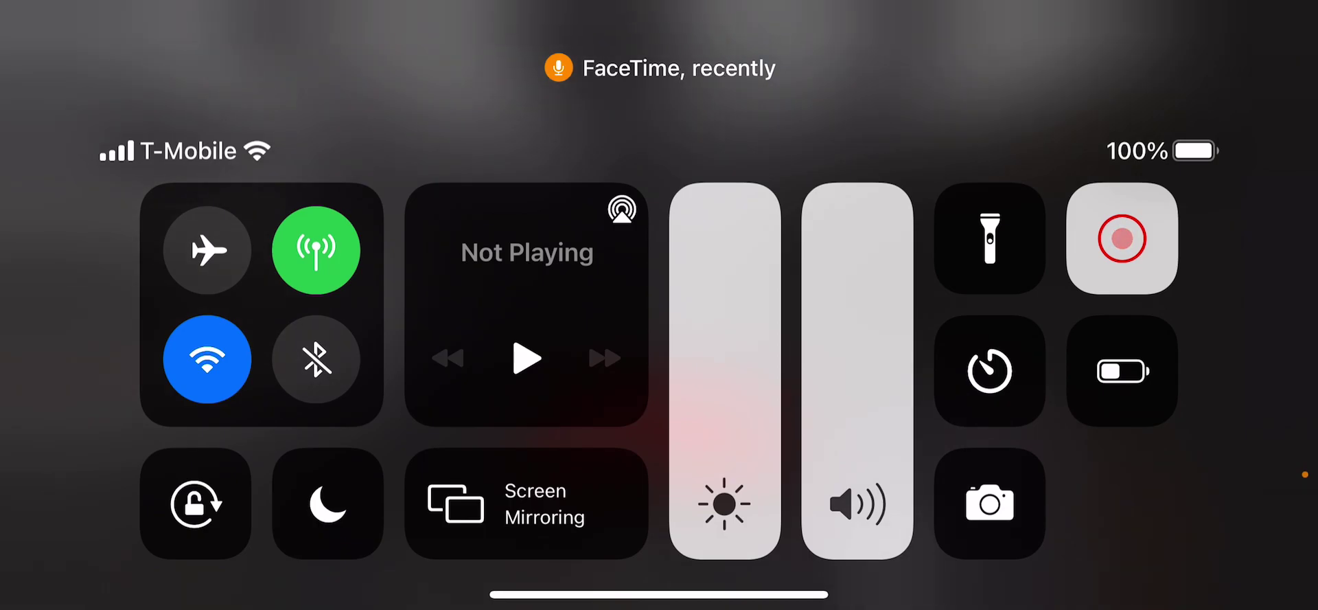
- Back in Roblox, pick Classic from the game mode list and start the round
{"action": "left_click", "coordinate": [1236, 536]}
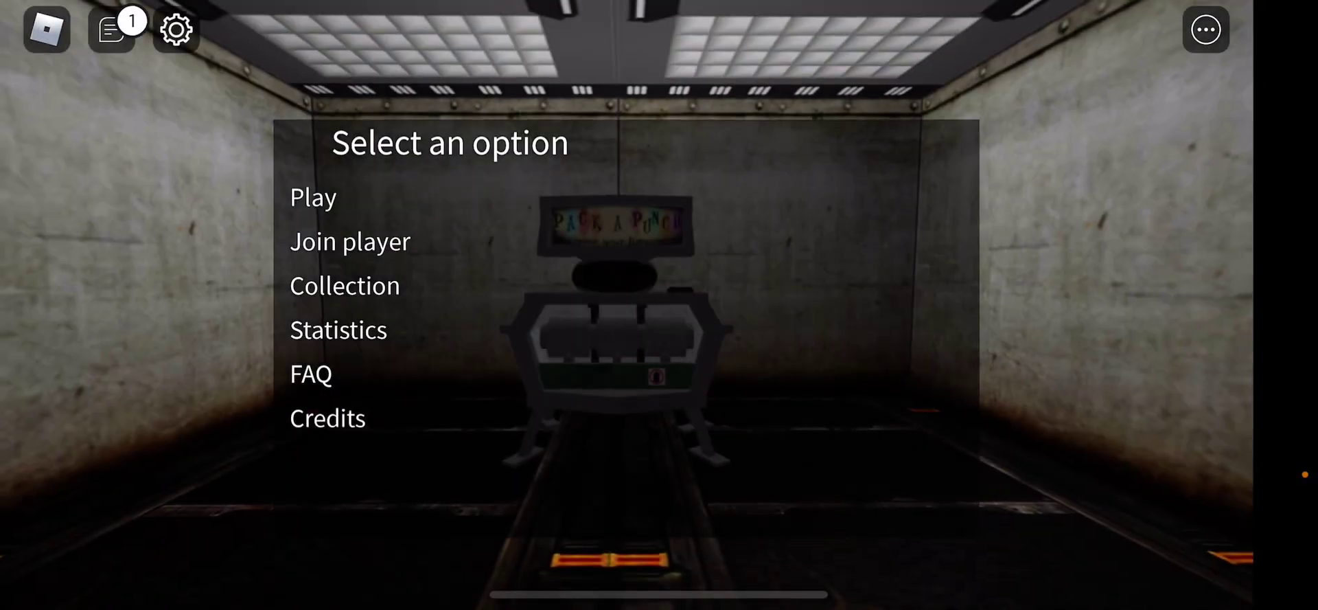
{"action": "left_click", "coordinate": [313, 195]}
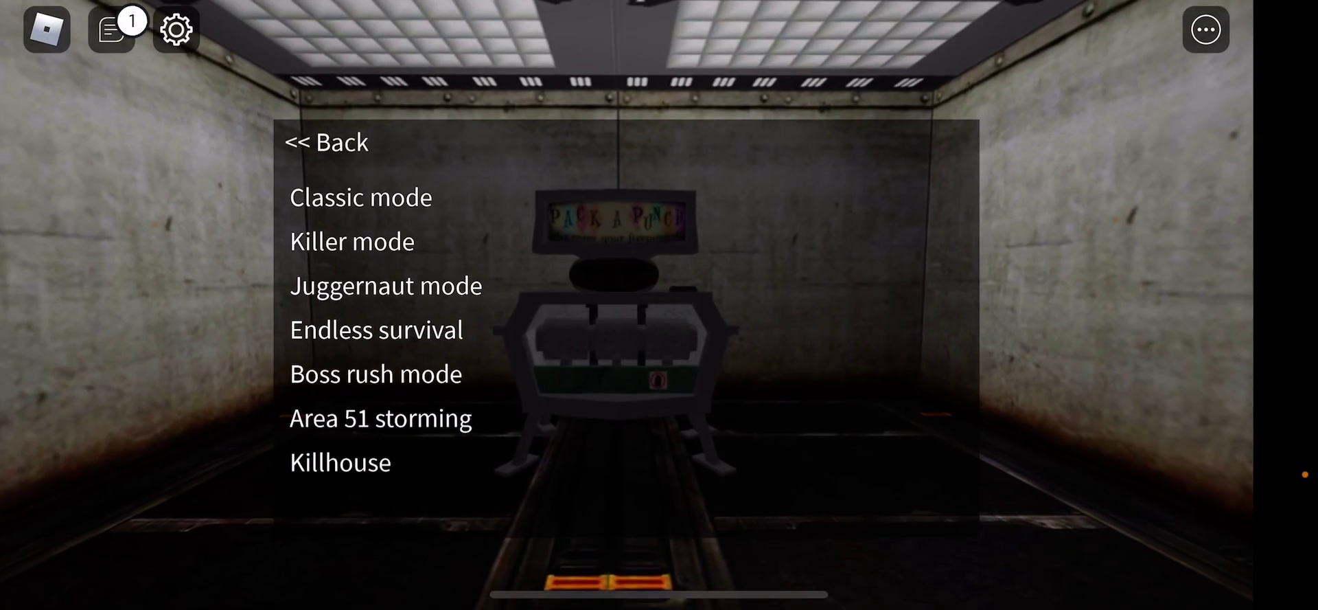
{"action": "left_click", "coordinate": [352, 241]}
{"action": "left_click", "coordinate": [360, 197]}
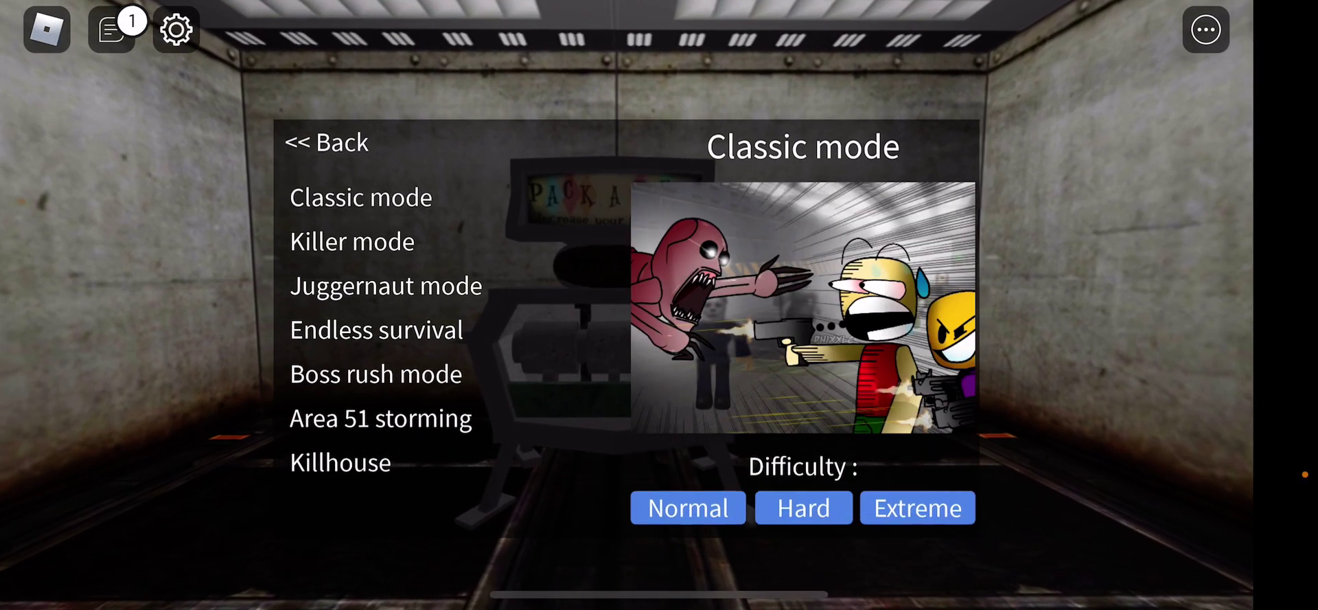
{"action": "left_click", "coordinate": [688, 507]}
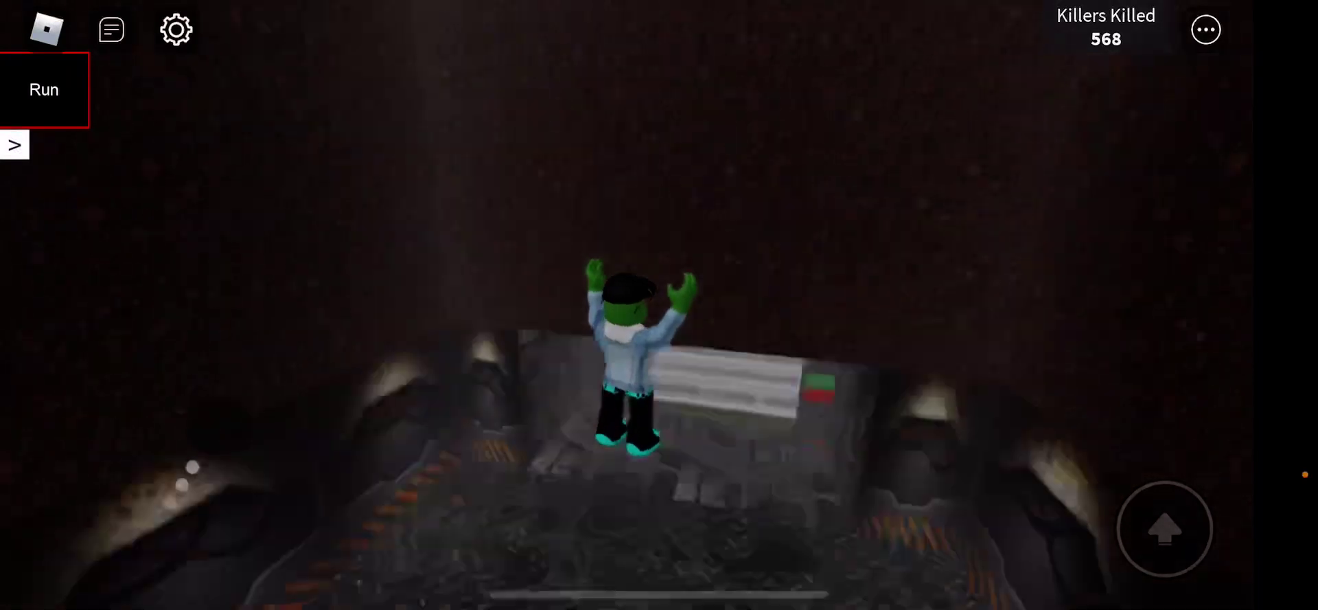
- Drop into the underground room, toggle Run, and head down the grey corridor
{"action": "mouse_move", "coordinate": [179, 522]}
{"action": "left_mouse_down"}
{"action": "mouse_move", "coordinate": [170, 417]}
{"action": "mouse_move", "coordinate": [191, 434]}
{"action": "left_mouse_up"}
{"action": "left_click", "coordinate": [44, 89]}
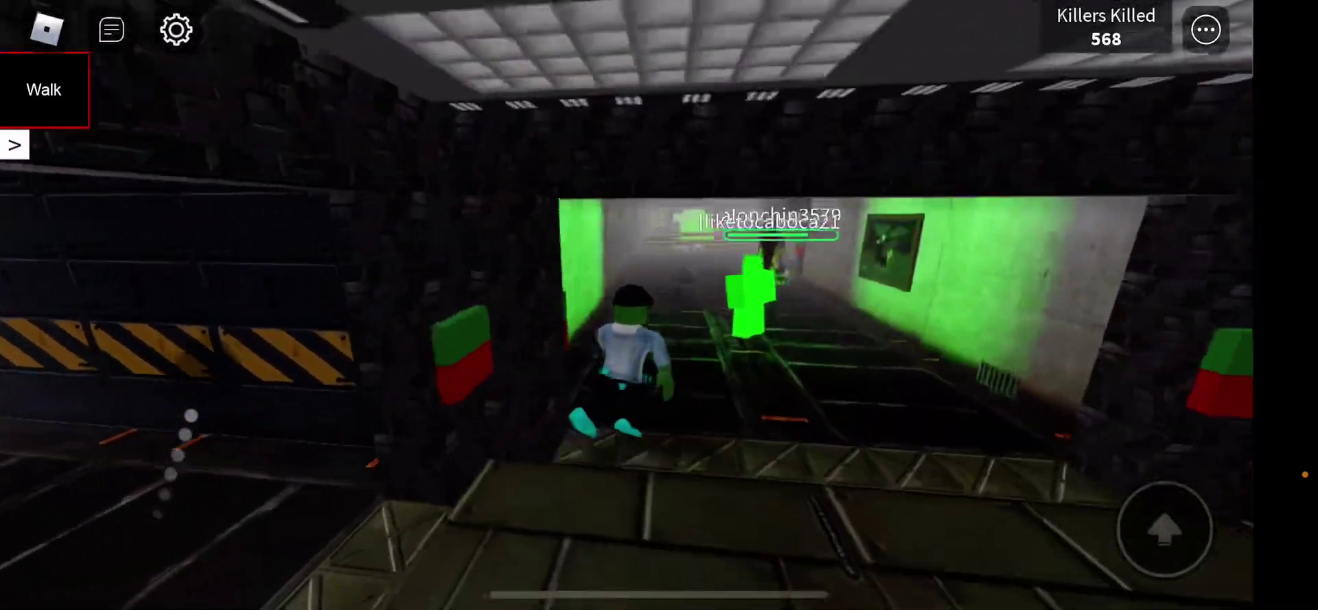
{"action": "left_click_drag", "start_coordinate": [190, 415], "coordinate": [201, 368]}
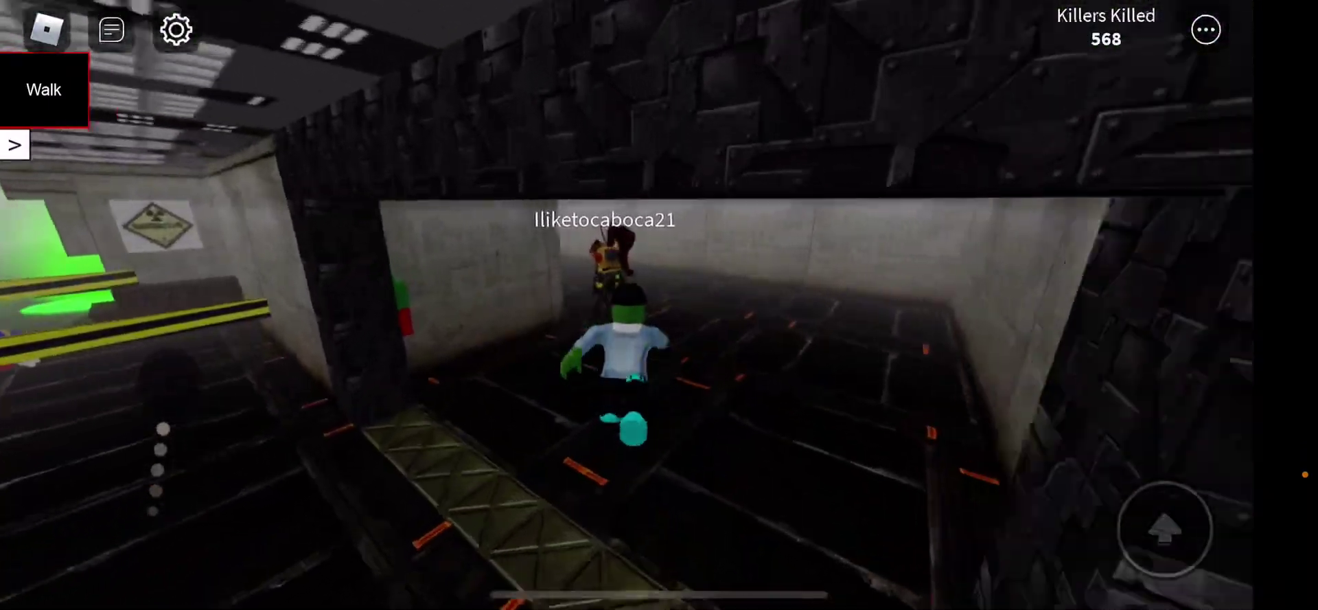
{"action": "left_click_drag", "start_coordinate": [162, 427], "coordinate": [164, 433]}
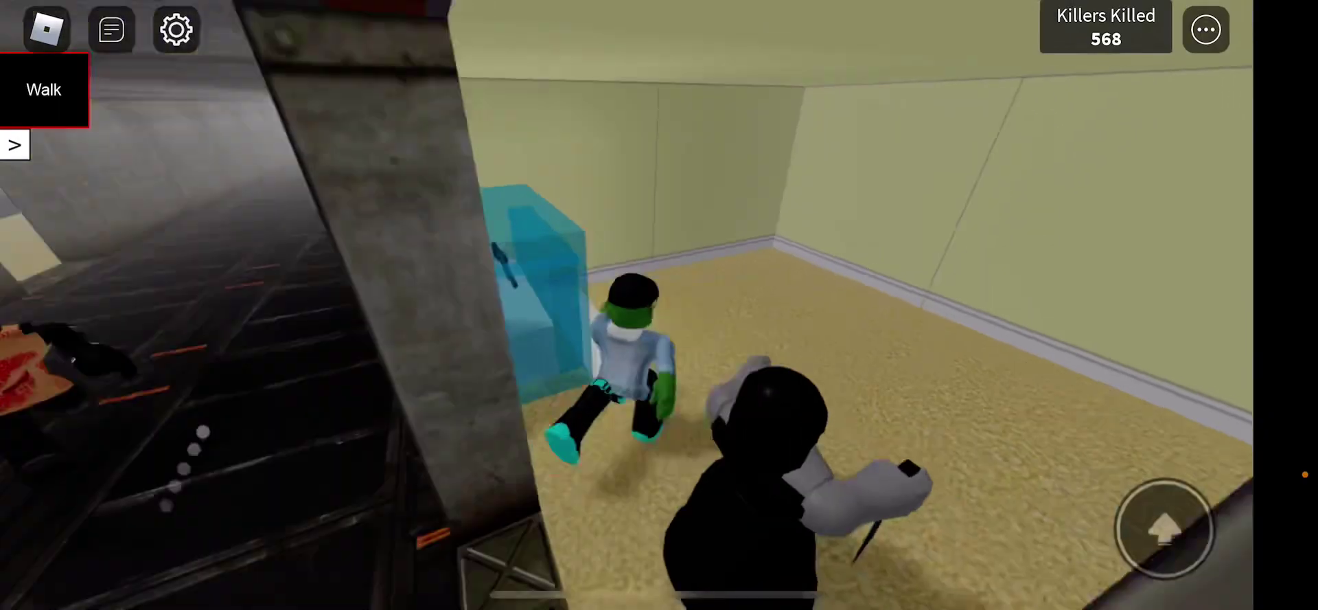
- Check the item list, kill the chainsaw killer in the meeting room, and continue down the side corridor
{"action": "left_click", "coordinate": [15, 145]}
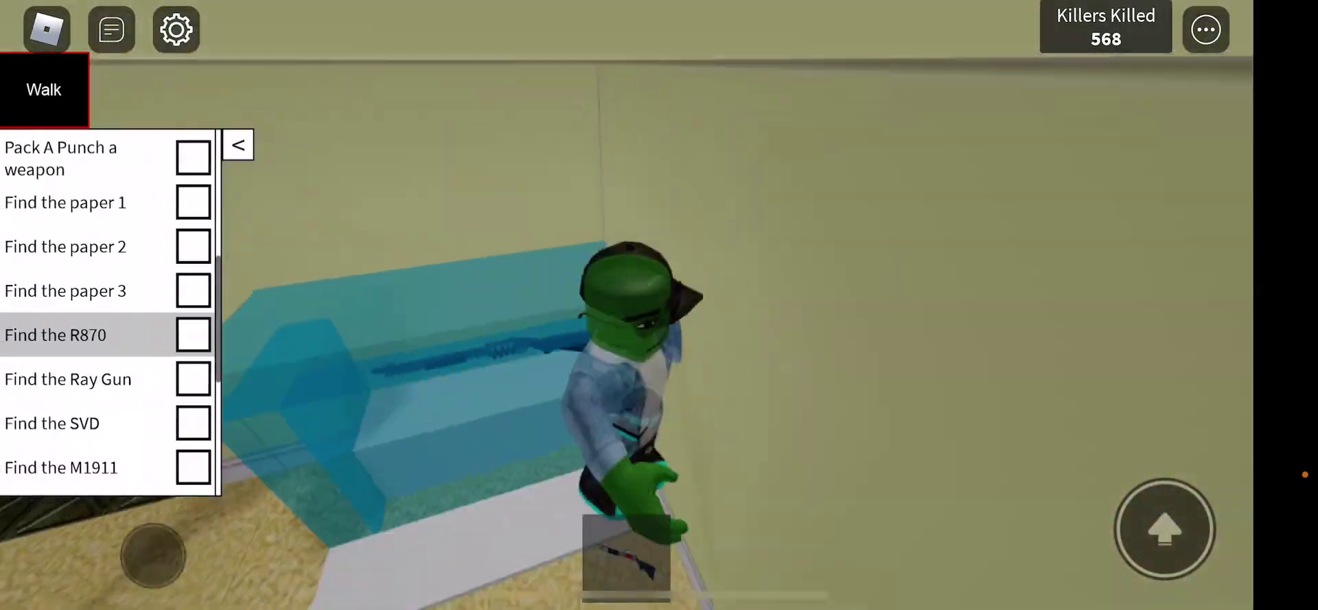
{"action": "key", "text": "w"}
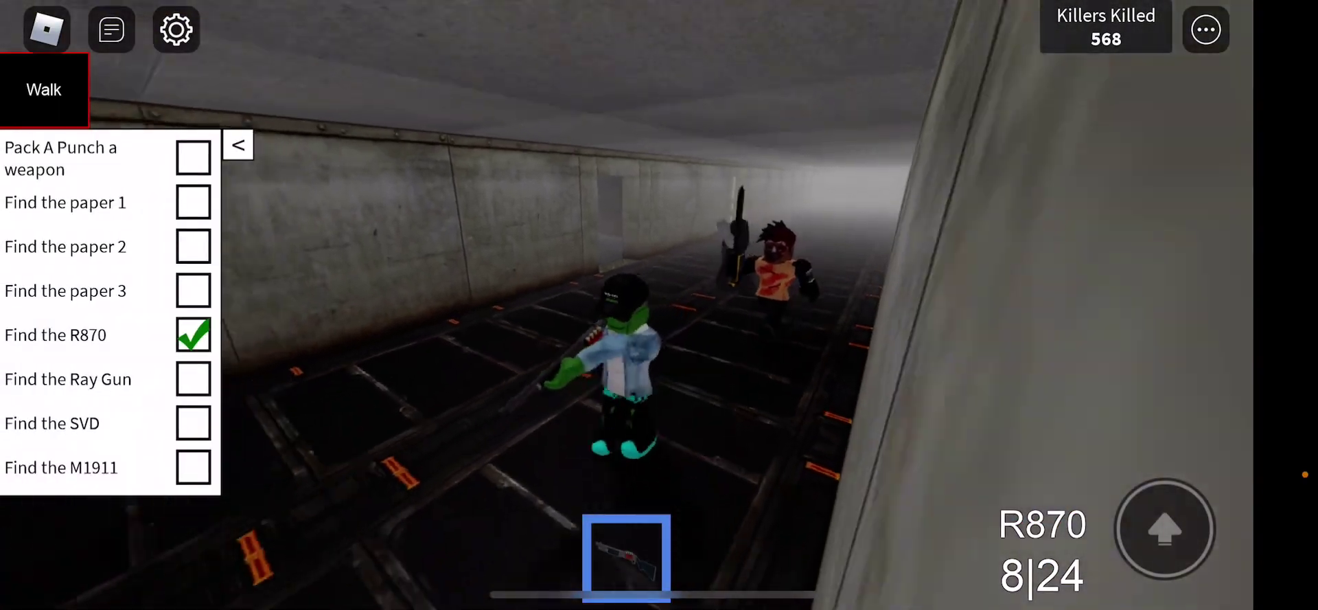
{"action": "left_click", "coordinate": [238, 145]}
{"action": "left_click", "coordinate": [626, 557]}
{"action": "key", "text": "w"}
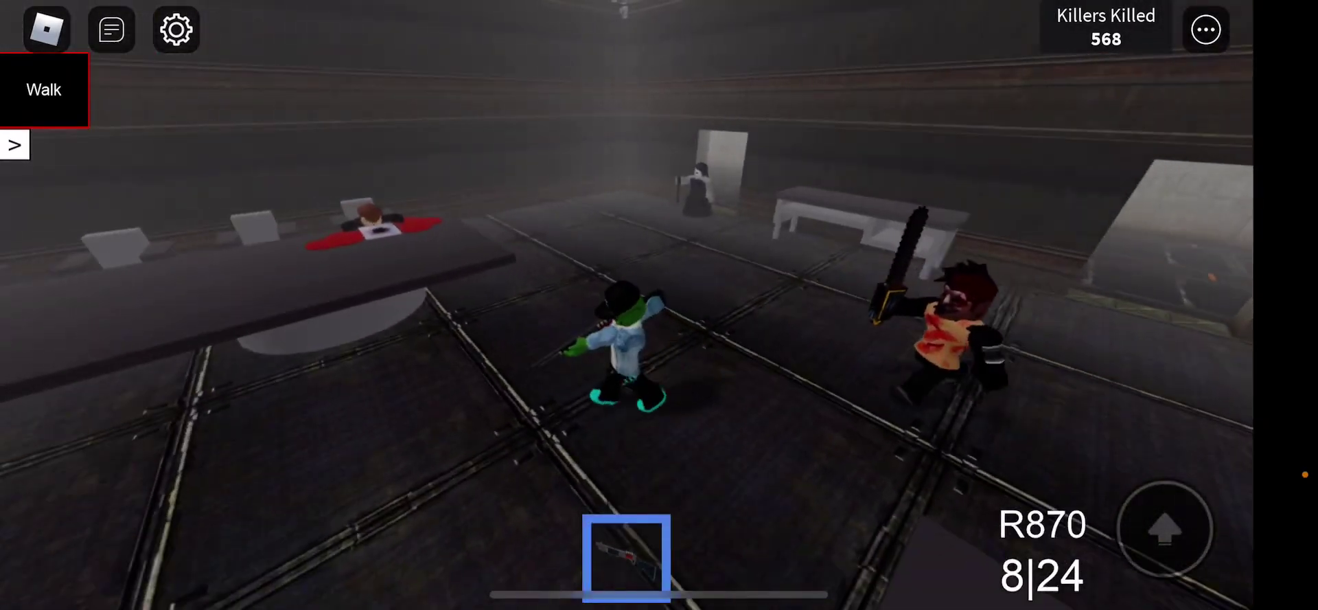
{"action": "left_click", "coordinate": [943, 330]}
{"action": "left_click", "coordinate": [695, 293]}
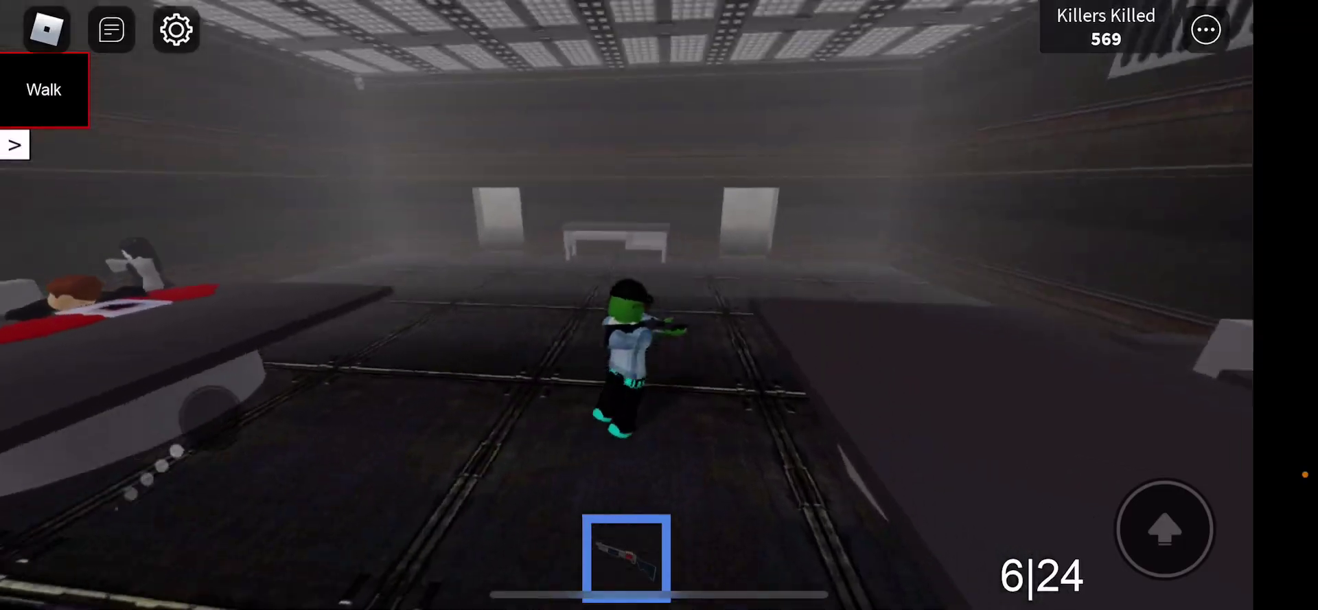
{"action": "mouse_move", "coordinate": [134, 505]}
{"action": "left_mouse_down"}
{"action": "mouse_move", "coordinate": [244, 399]}
{"action": "mouse_move", "coordinate": [139, 389]}
{"action": "mouse_move", "coordinate": [121, 406]}
{"action": "mouse_move", "coordinate": [155, 383]}
{"action": "left_mouse_up"}
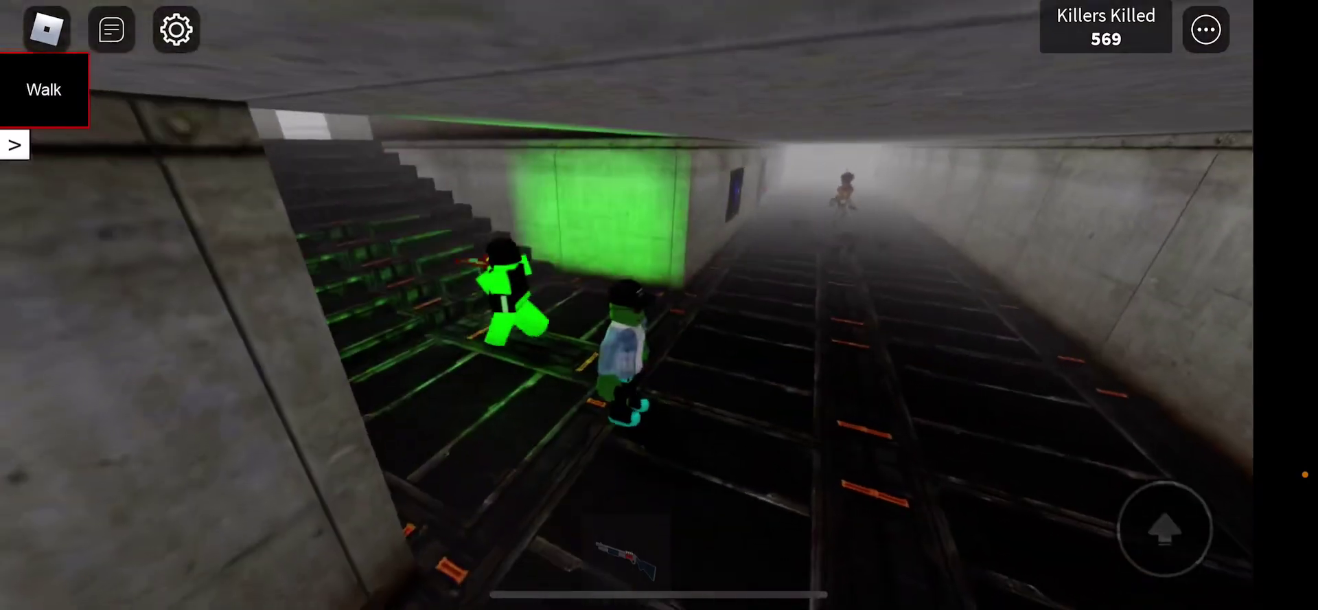
{"action": "mouse_move", "coordinate": [147, 481]}
{"action": "left_mouse_down"}
{"action": "mouse_move", "coordinate": [174, 441]}
{"action": "mouse_move", "coordinate": [162, 438]}
{"action": "mouse_move", "coordinate": [159, 473]}
{"action": "mouse_move", "coordinate": [146, 465]}
{"action": "mouse_move", "coordinate": [166, 417]}
{"action": "left_mouse_up"}
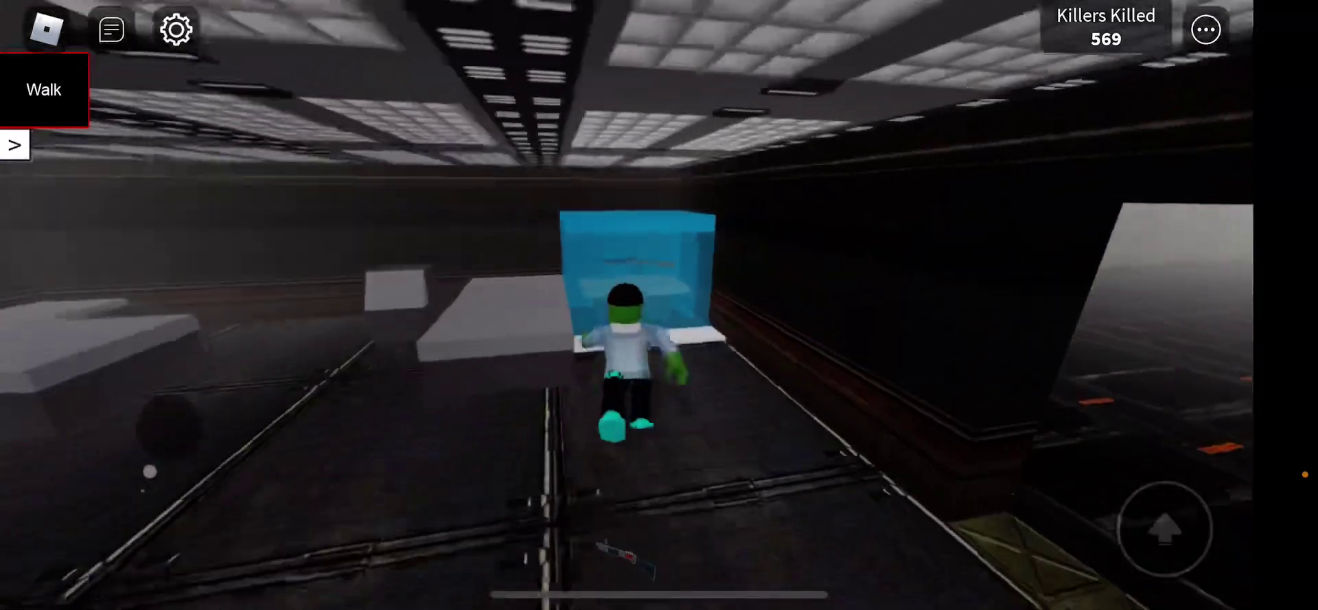
- Grab the M14 from its case, run and jump through the corridors, and equip it
{"action": "left_click", "coordinate": [16, 145]}
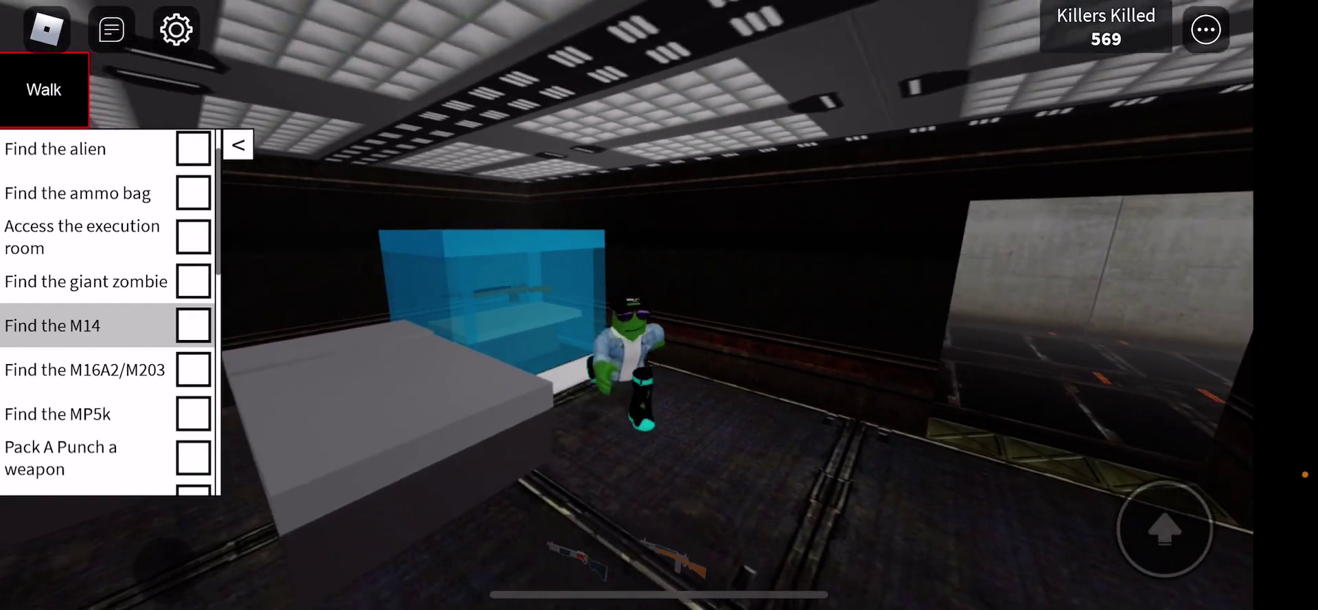
{"action": "left_click", "coordinate": [27, 144]}
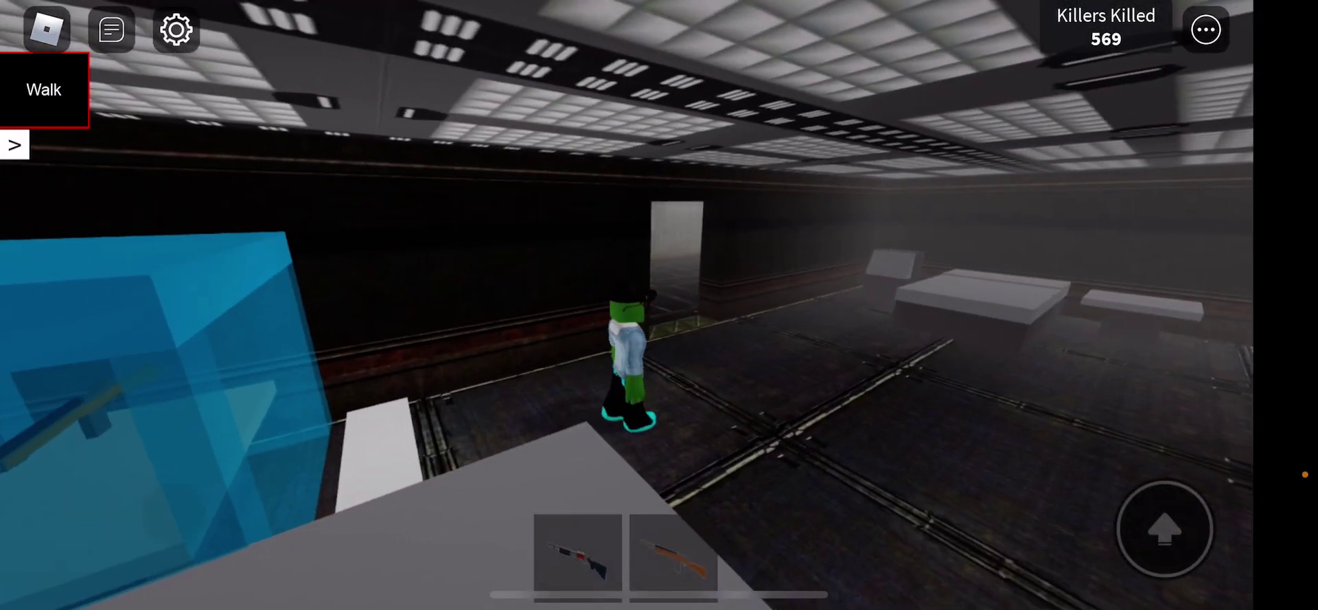
{"action": "left_click_drag", "start_coordinate": [154, 491], "coordinate": [152, 444]}
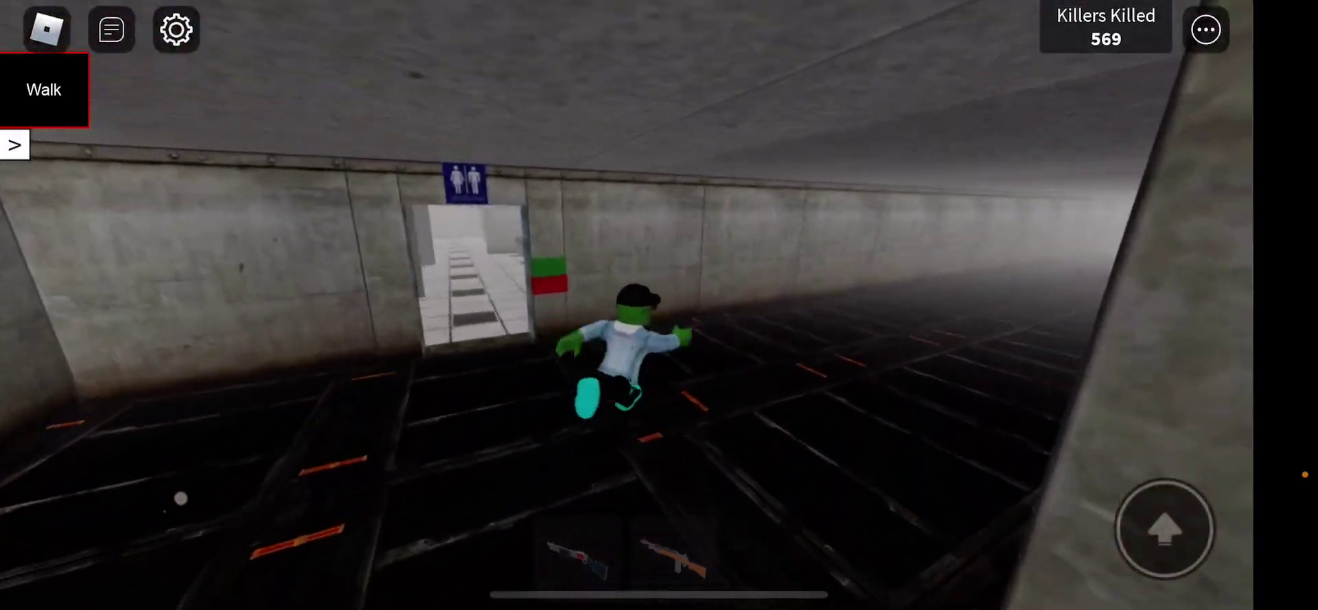
{"action": "left_click_drag", "start_coordinate": [153, 491], "coordinate": [182, 476]}
{"action": "left_click_drag", "start_coordinate": [186, 428], "coordinate": [187, 415]}
{"action": "left_click", "coordinate": [1163, 528]}
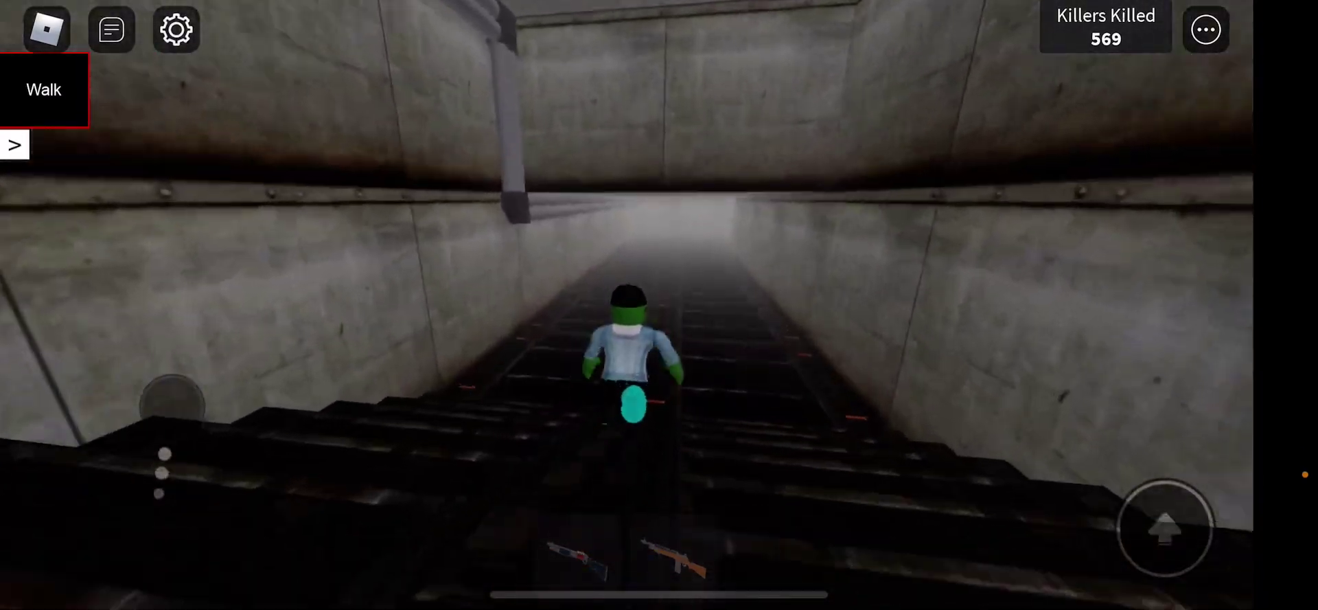
{"action": "mouse_move", "coordinate": [172, 404]}
{"action": "left_mouse_down"}
{"action": "mouse_move", "coordinate": [191, 412]}
{"action": "mouse_move", "coordinate": [191, 397]}
{"action": "left_mouse_up"}
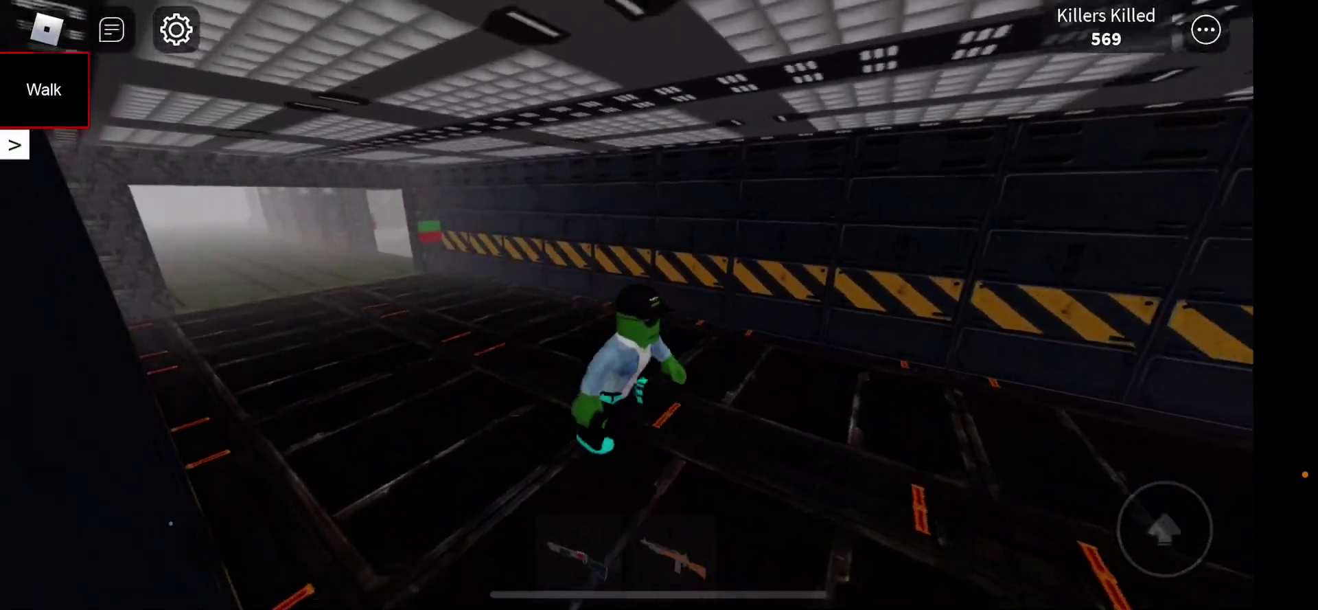
{"action": "left_click_drag", "start_coordinate": [176, 473], "coordinate": [177, 454]}
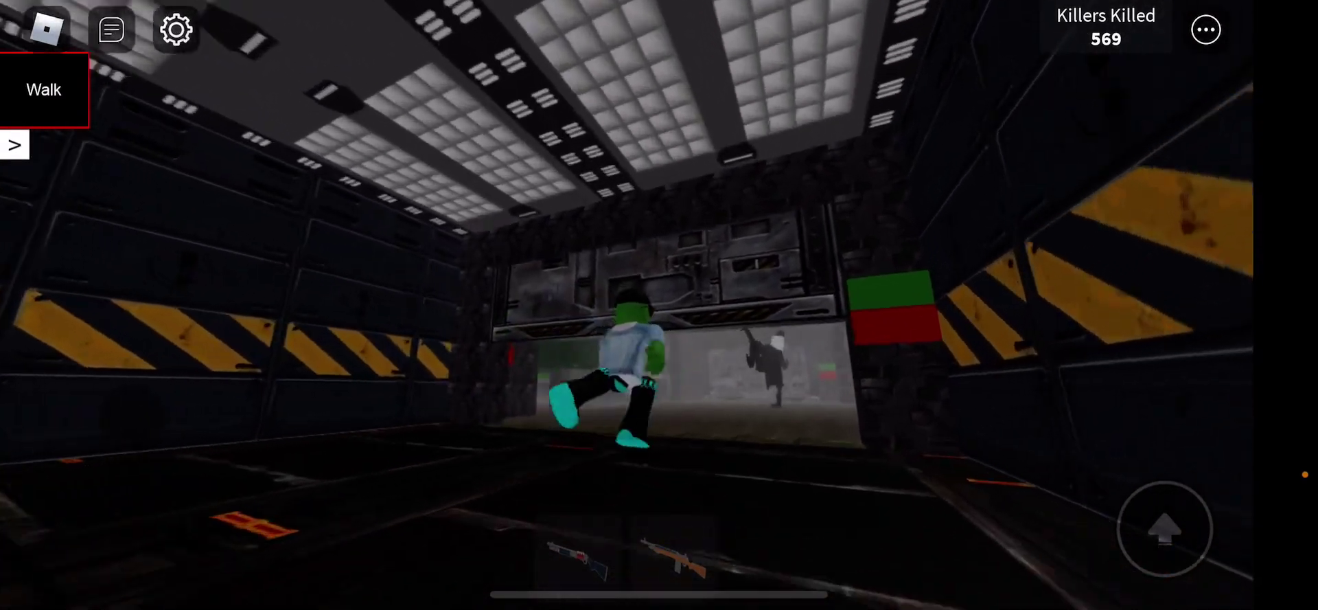
{"action": "left_click", "coordinate": [674, 556]}
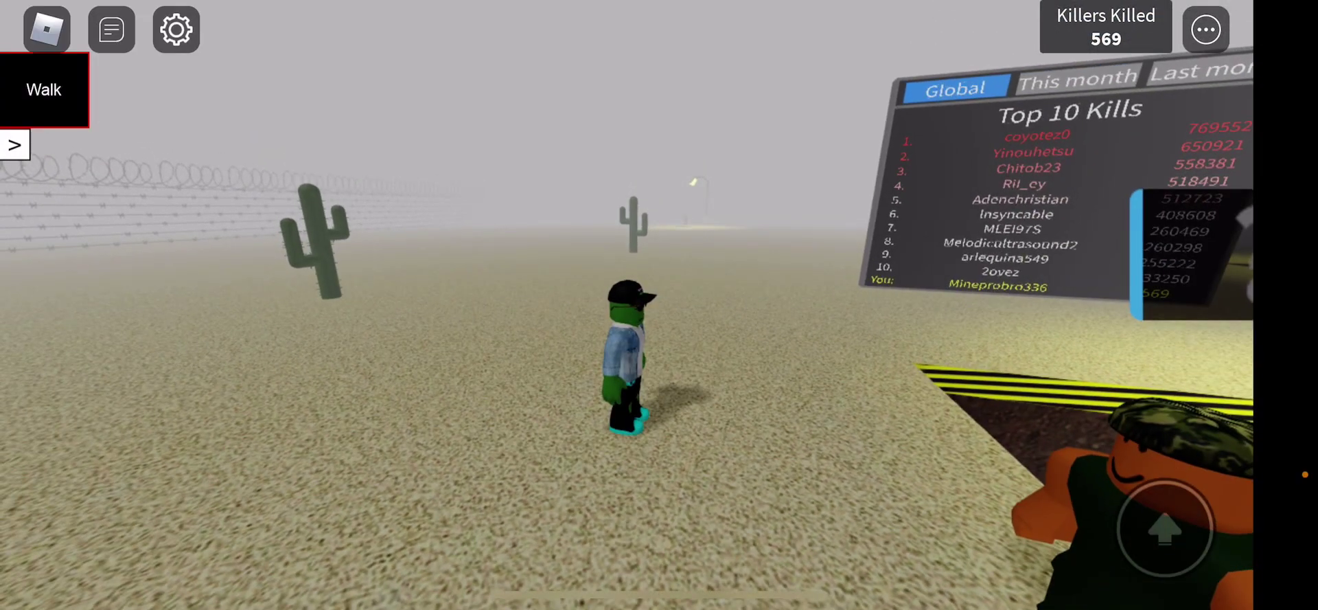
- Run through the dark corridor to the elevator room, reading the chat message on the way
{"action": "left_click_drag", "start_coordinate": [926, 310], "coordinate": [619, 309]}
{"action": "mouse_move", "coordinate": [299, 469]}
{"action": "left_mouse_down"}
{"action": "mouse_move", "coordinate": [256, 487]}
{"action": "mouse_move", "coordinate": [265, 545]}
{"action": "left_mouse_up"}
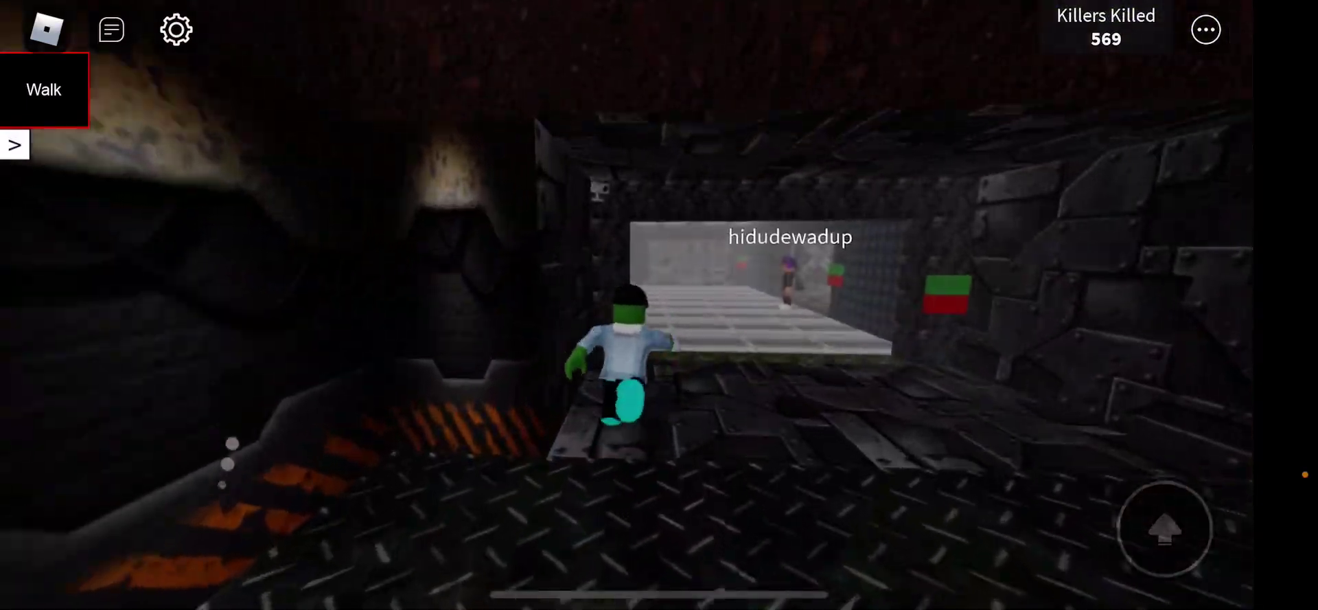
{"action": "left_click_drag", "start_coordinate": [229, 453], "coordinate": [207, 355]}
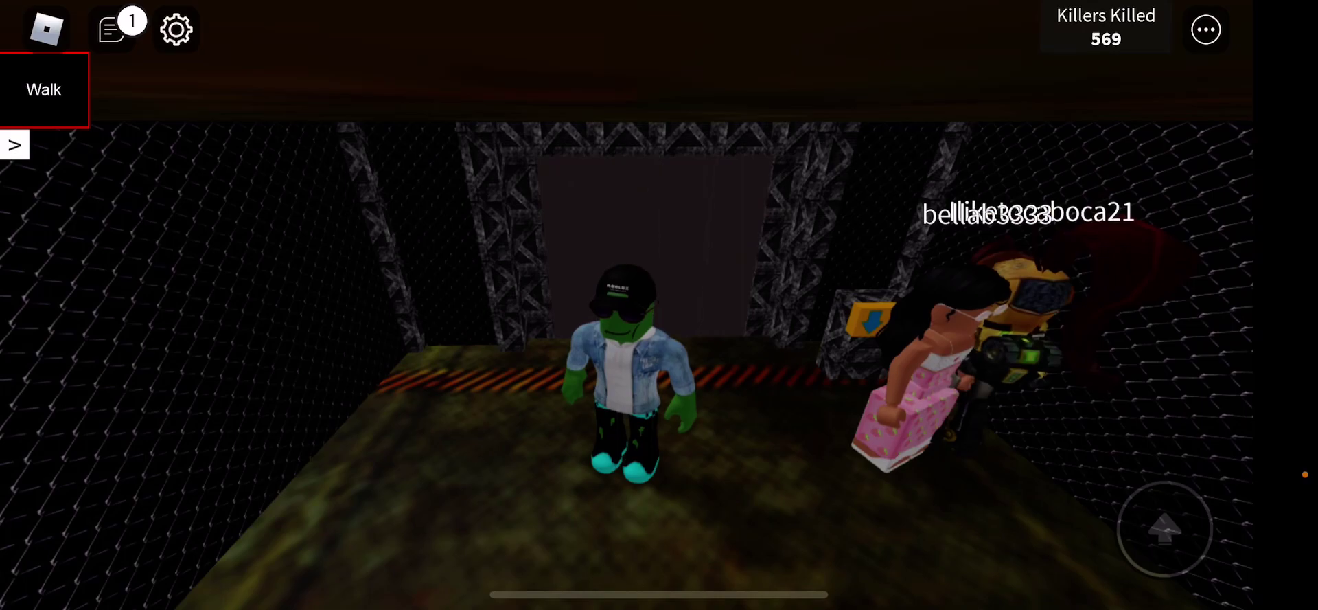
{"action": "left_click", "coordinate": [111, 29]}
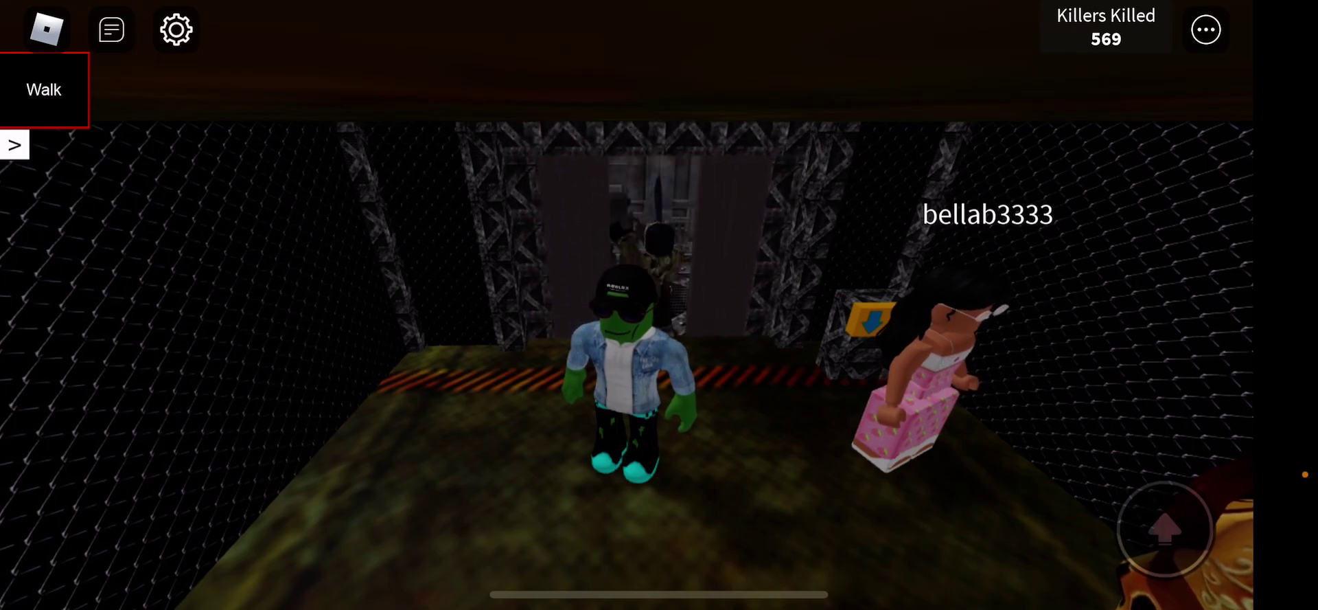
{"action": "left_click_drag", "start_coordinate": [197, 495], "coordinate": [190, 433]}
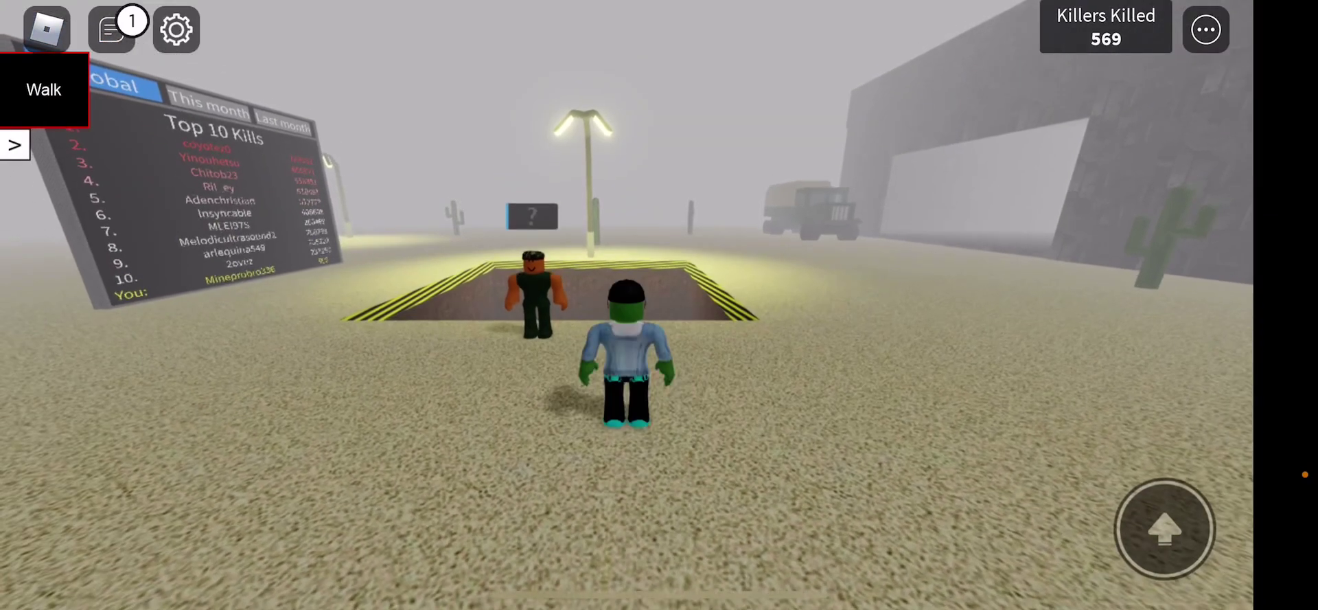
- Cross the lobby pad to face the dark doorway, opening and closing chat
{"action": "mouse_move", "coordinate": [180, 436]}
{"action": "left_mouse_down"}
{"action": "mouse_move", "coordinate": [210, 433]}
{"action": "mouse_move", "coordinate": [175, 406]}
{"action": "mouse_move", "coordinate": [191, 387]}
{"action": "left_mouse_up"}
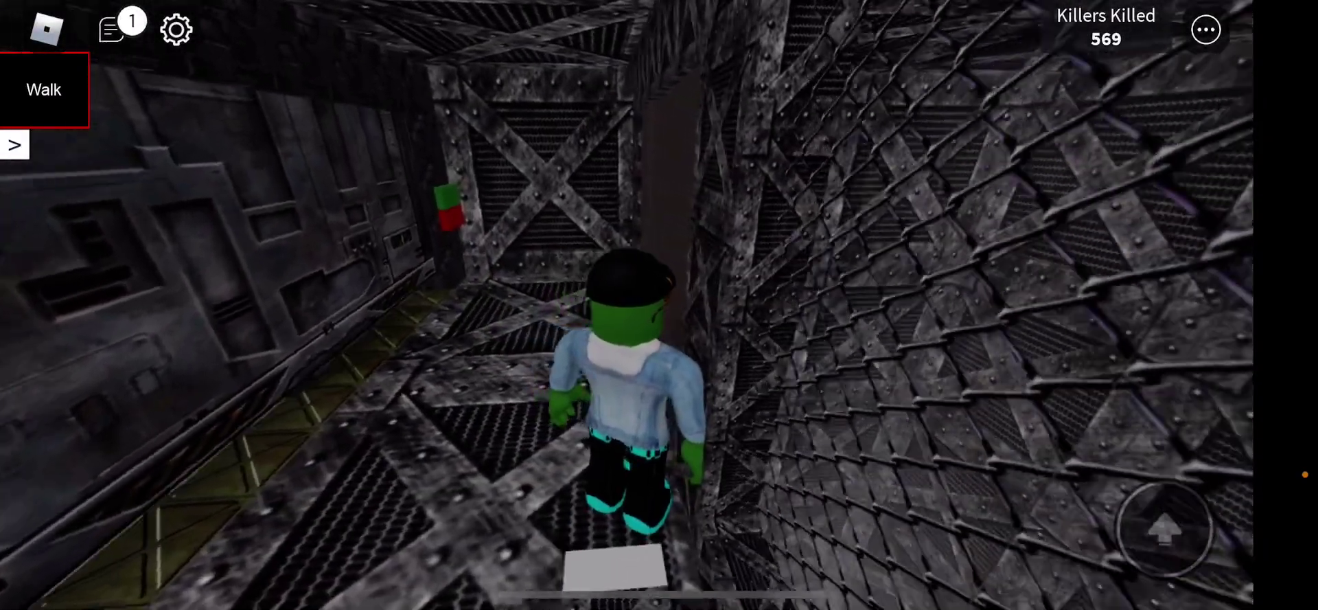
{"action": "left_click_drag", "start_coordinate": [927, 309], "coordinate": [669, 227]}
{"action": "mouse_move", "coordinate": [927, 361]}
{"action": "left_mouse_down"}
{"action": "mouse_move", "coordinate": [875, 258]}
{"action": "mouse_move", "coordinate": [762, 371]}
{"action": "left_mouse_up"}
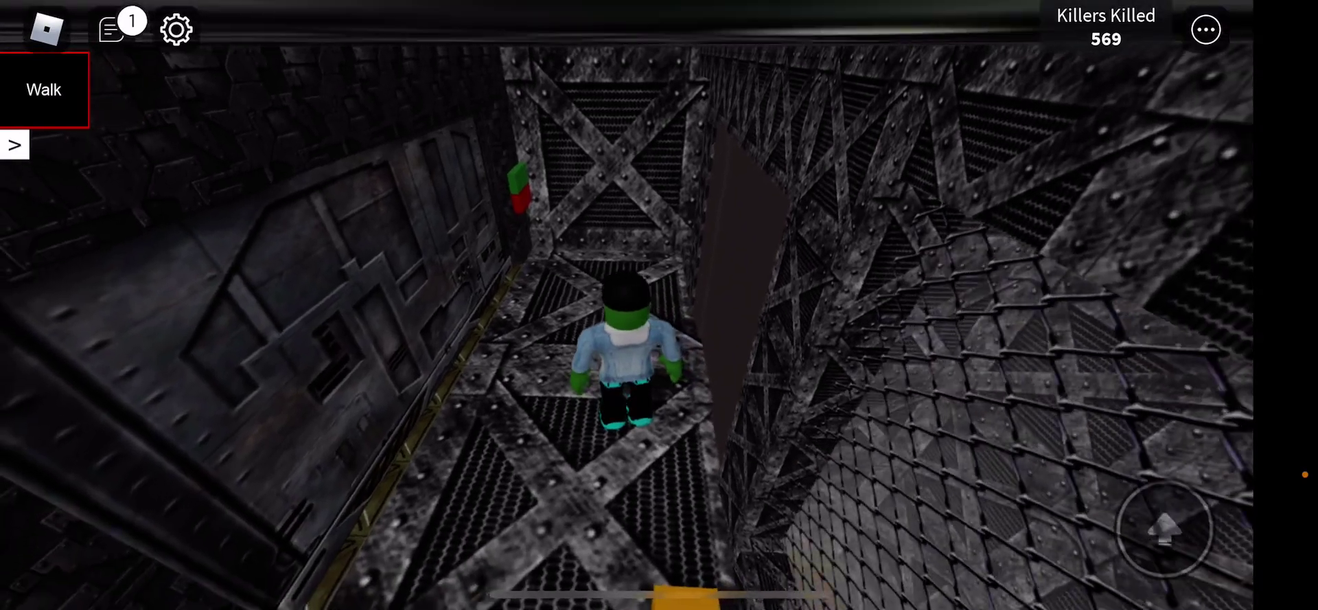
{"action": "left_click", "coordinate": [112, 29]}
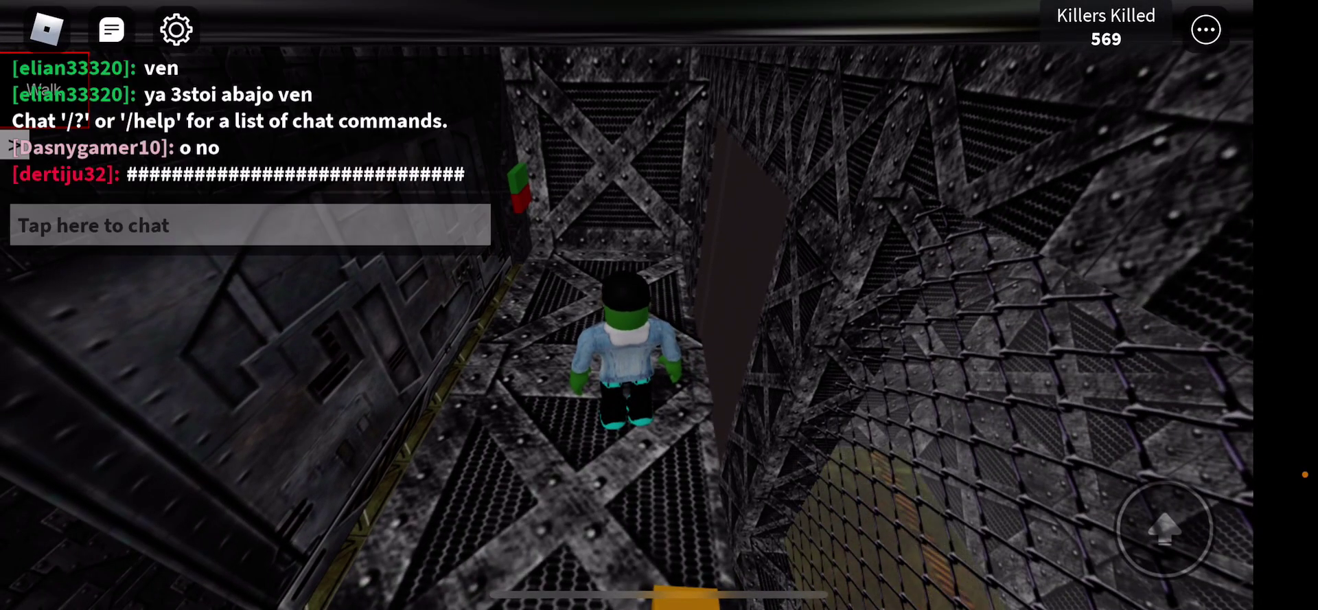
{"action": "left_click", "coordinate": [111, 29]}
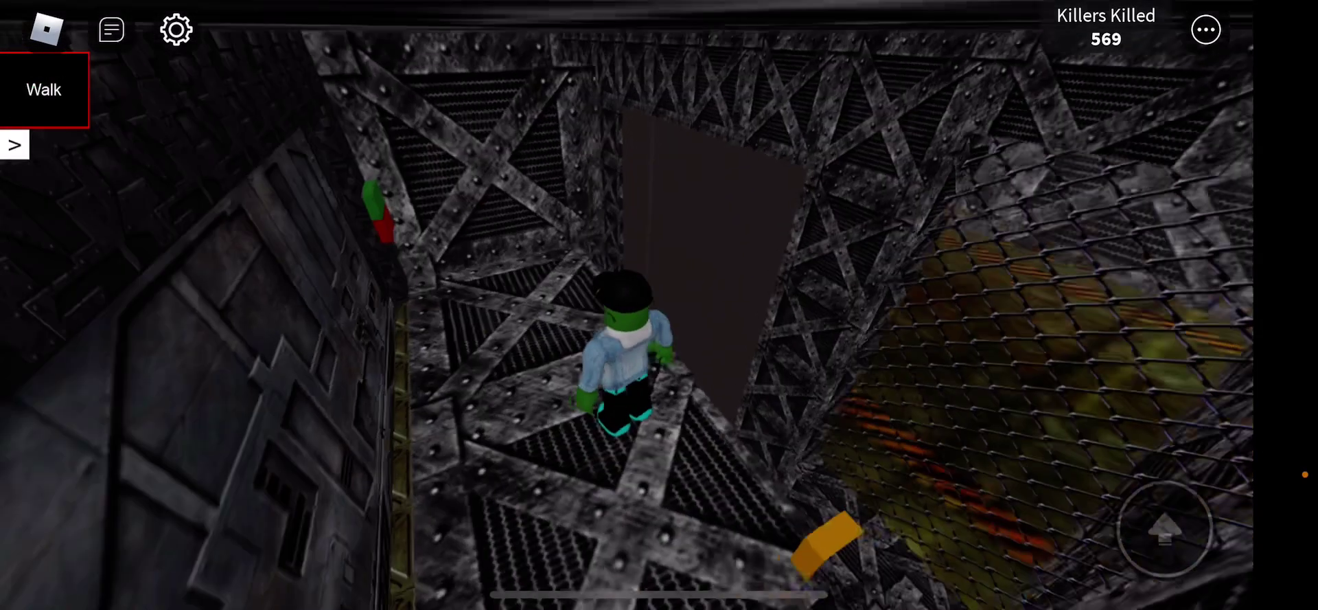
{"action": "left_click_drag", "start_coordinate": [927, 309], "coordinate": [721, 320]}
- Ride the elevator, then run from the bench room through the corridor to the shotgun
{"action": "left_click_drag", "start_coordinate": [309, 412], "coordinate": [309, 309]}
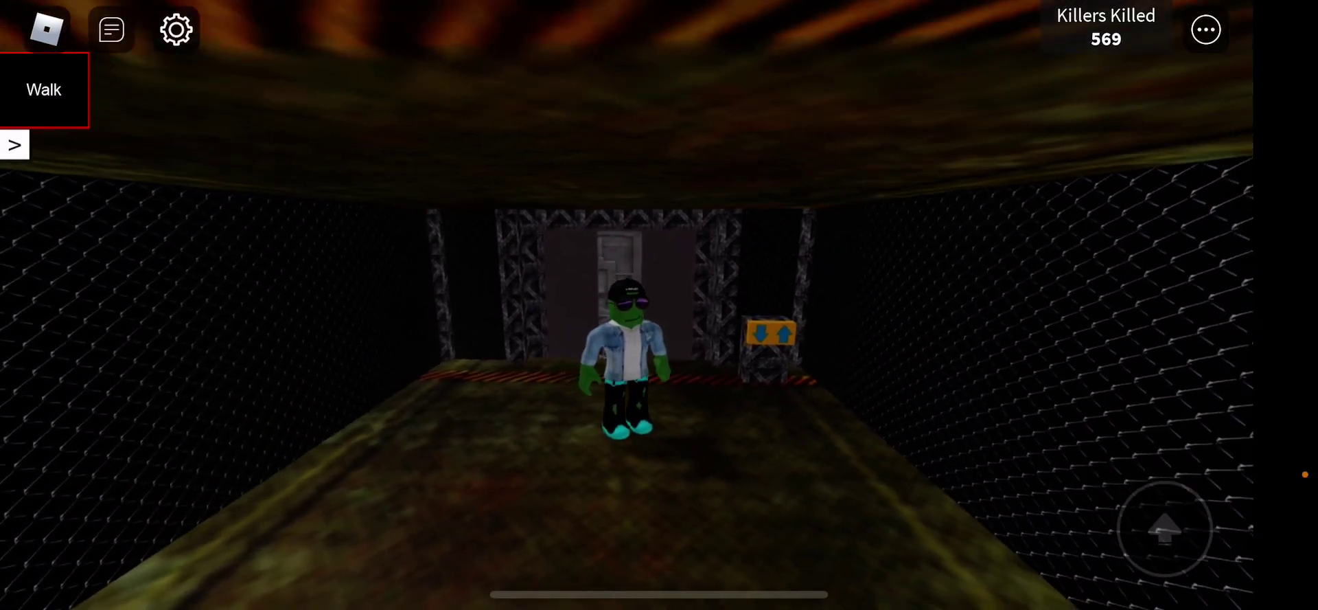
{"action": "left_click_drag", "start_coordinate": [309, 412], "coordinate": [309, 309]}
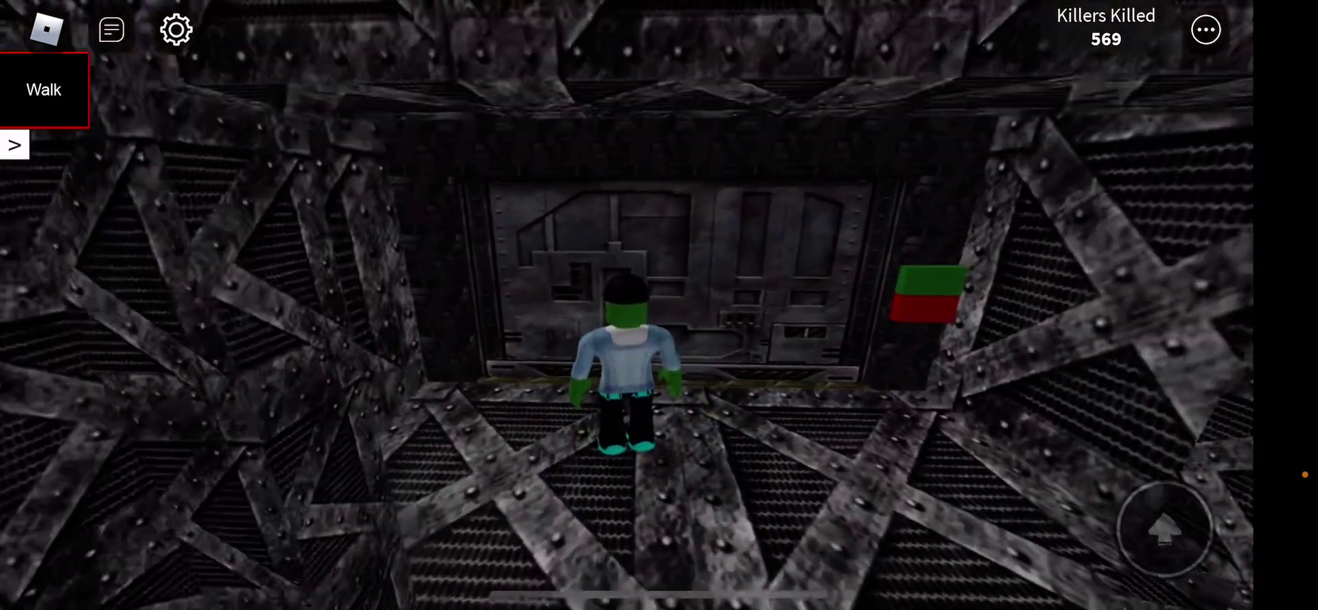
{"action": "left_click_drag", "start_coordinate": [824, 258], "coordinate": [824, 412]}
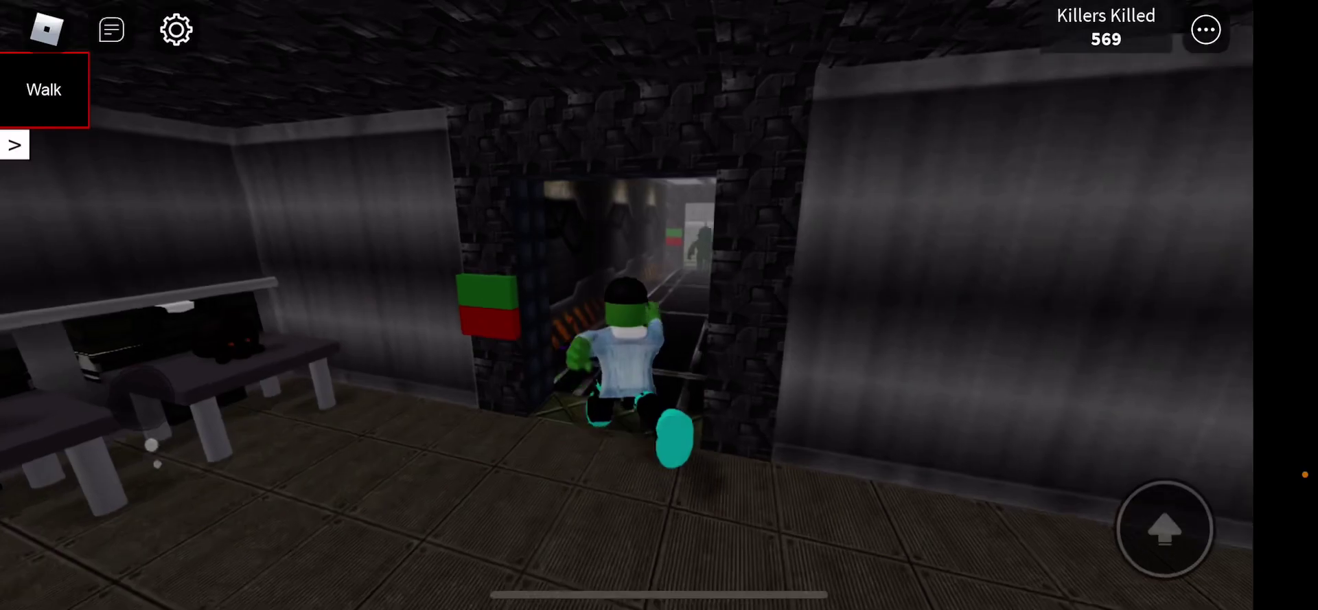
{"action": "left_click_drag", "start_coordinate": [152, 444], "coordinate": [152, 523]}
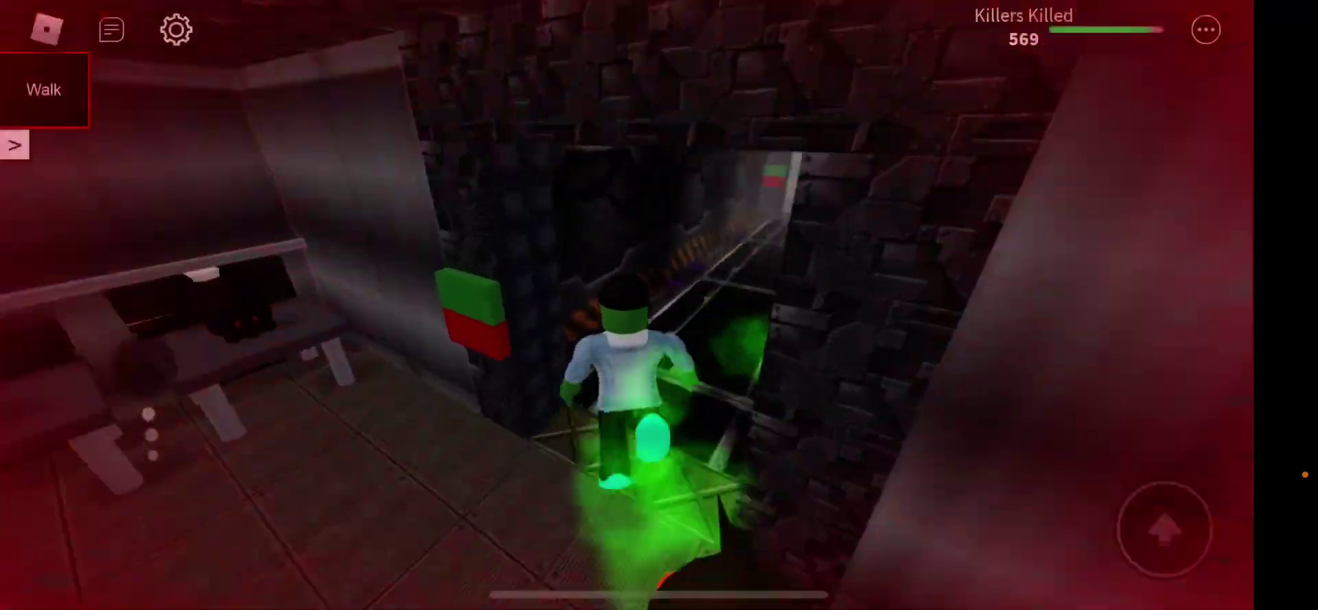
{"action": "left_click_drag", "start_coordinate": [147, 458], "coordinate": [192, 432]}
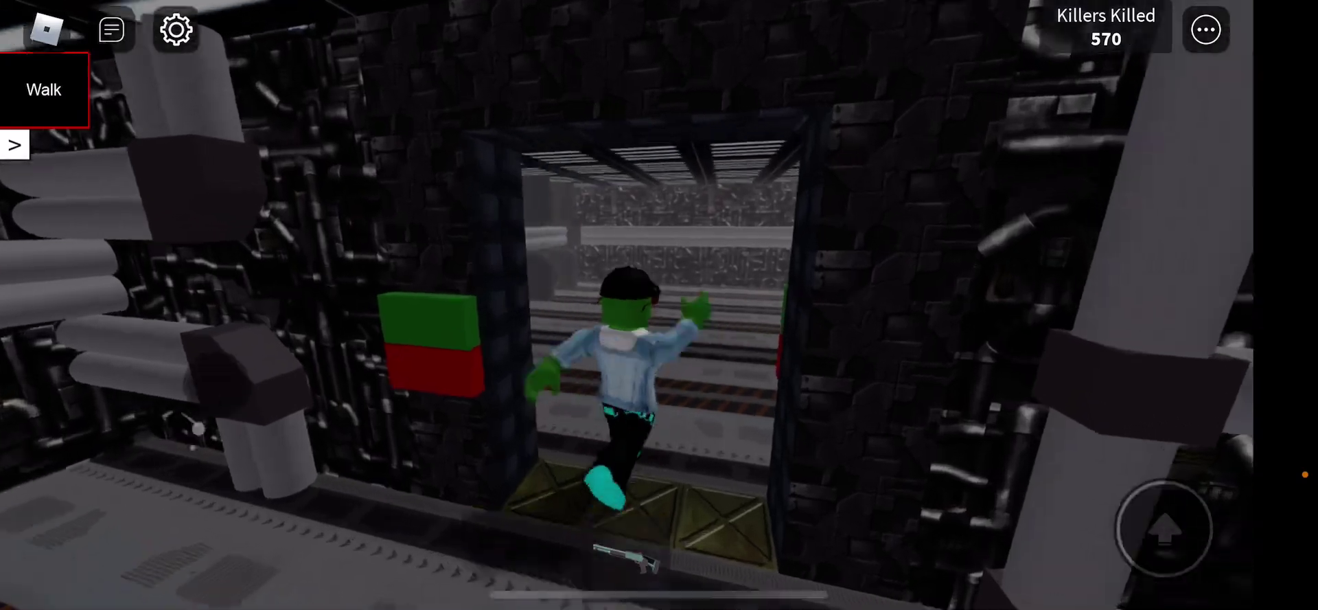
- Collect the M1014 shotgun and toggle it in the hotbar while shooting killers
{"action": "key", "text": "1"}
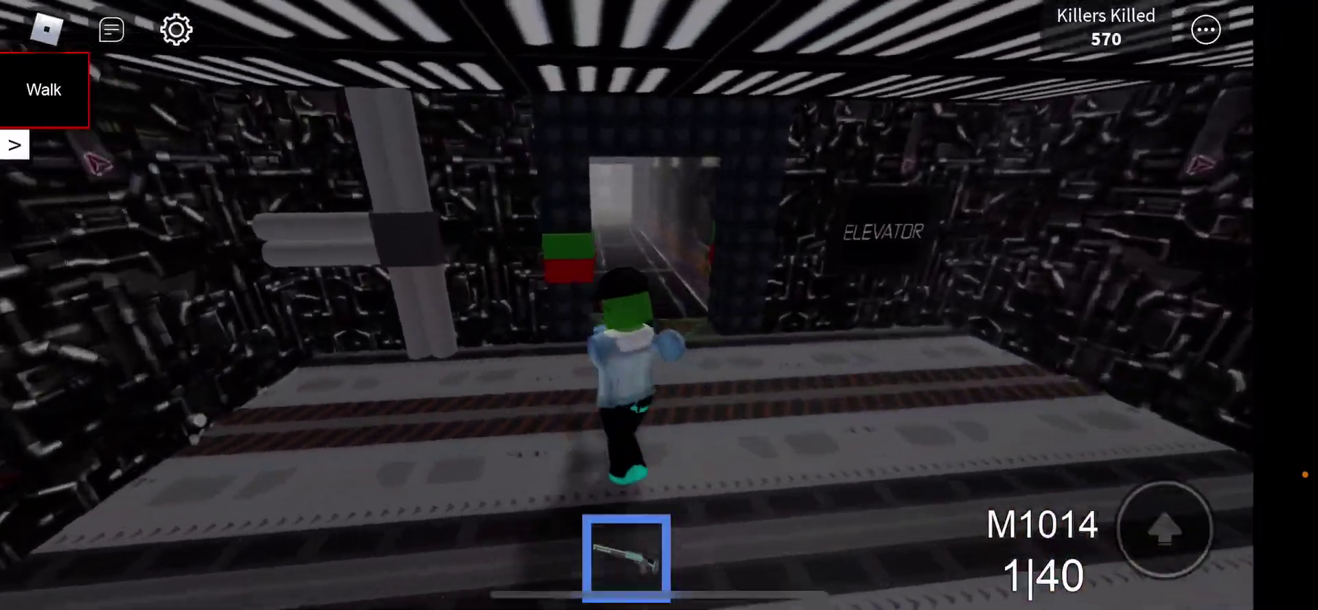
{"action": "key", "text": "1"}
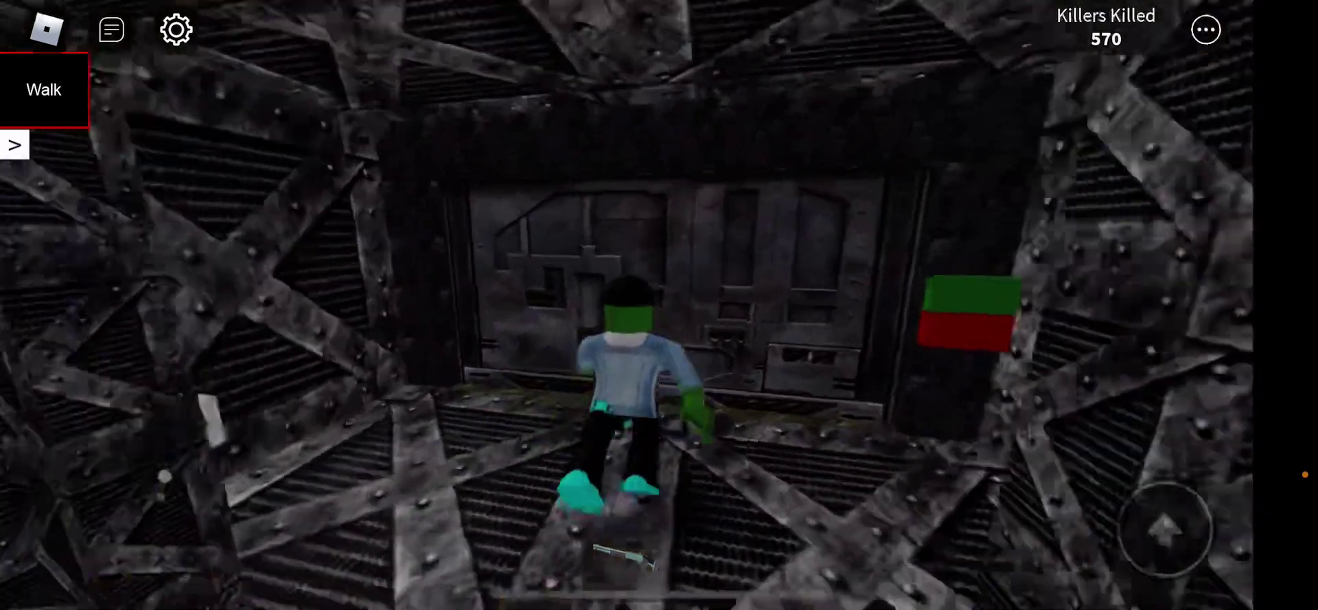
{"action": "left_click", "coordinate": [626, 556]}
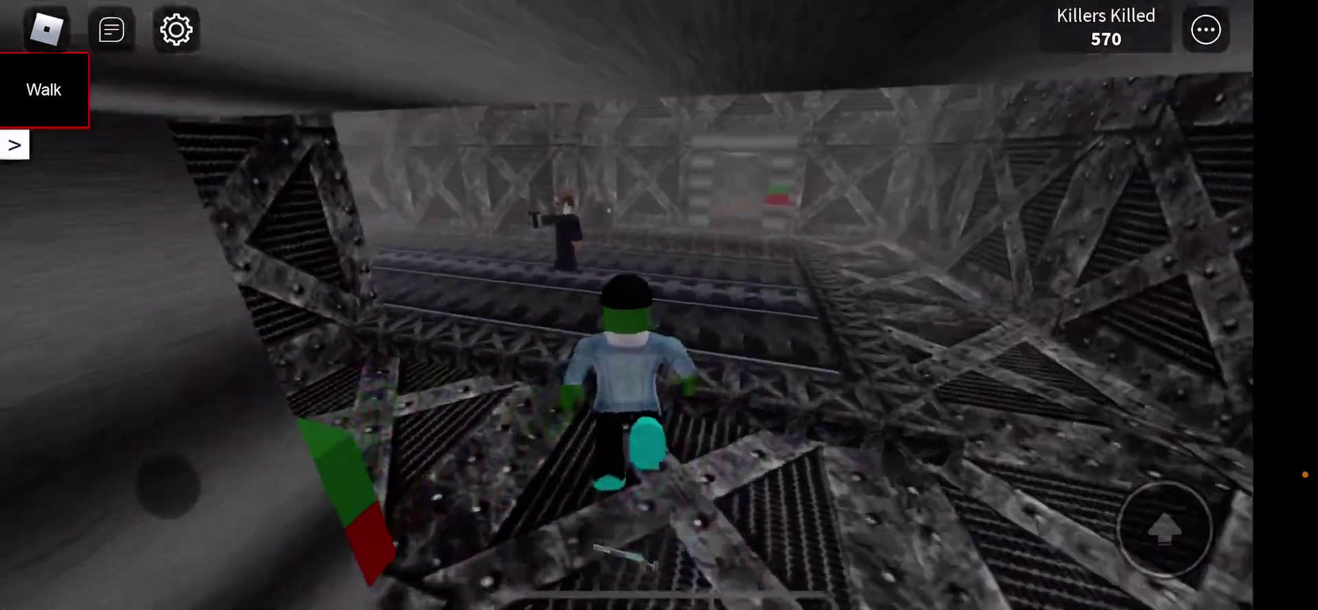
{"action": "key", "text": "1"}
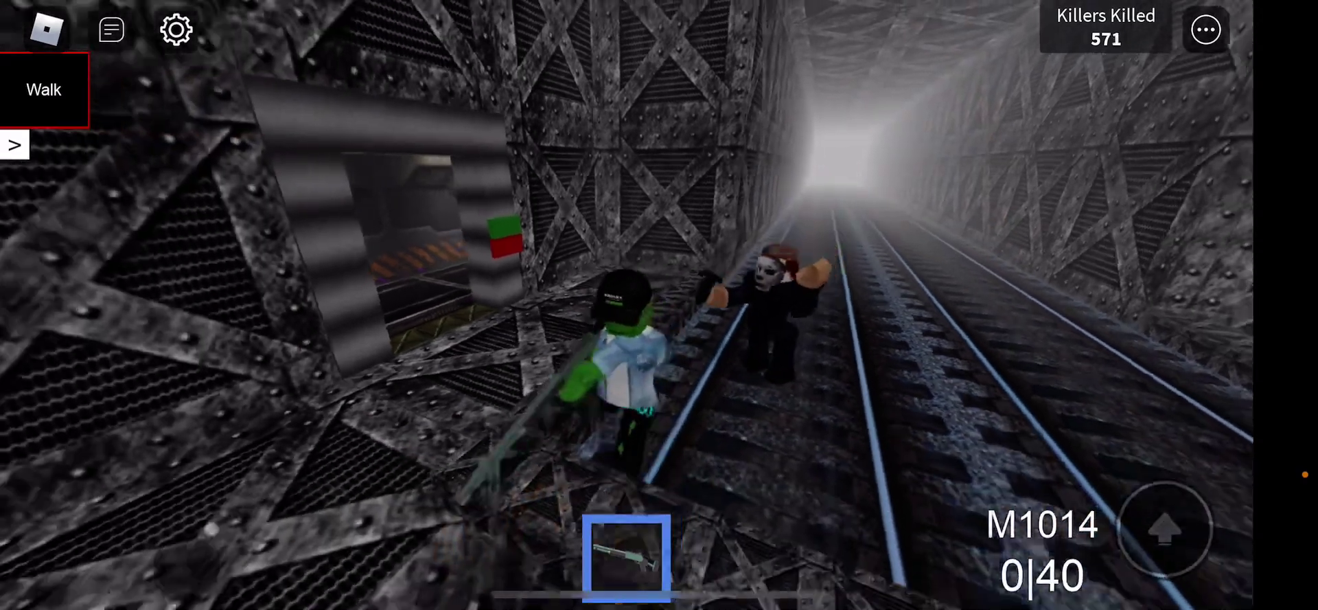
{"action": "key", "text": "1"}
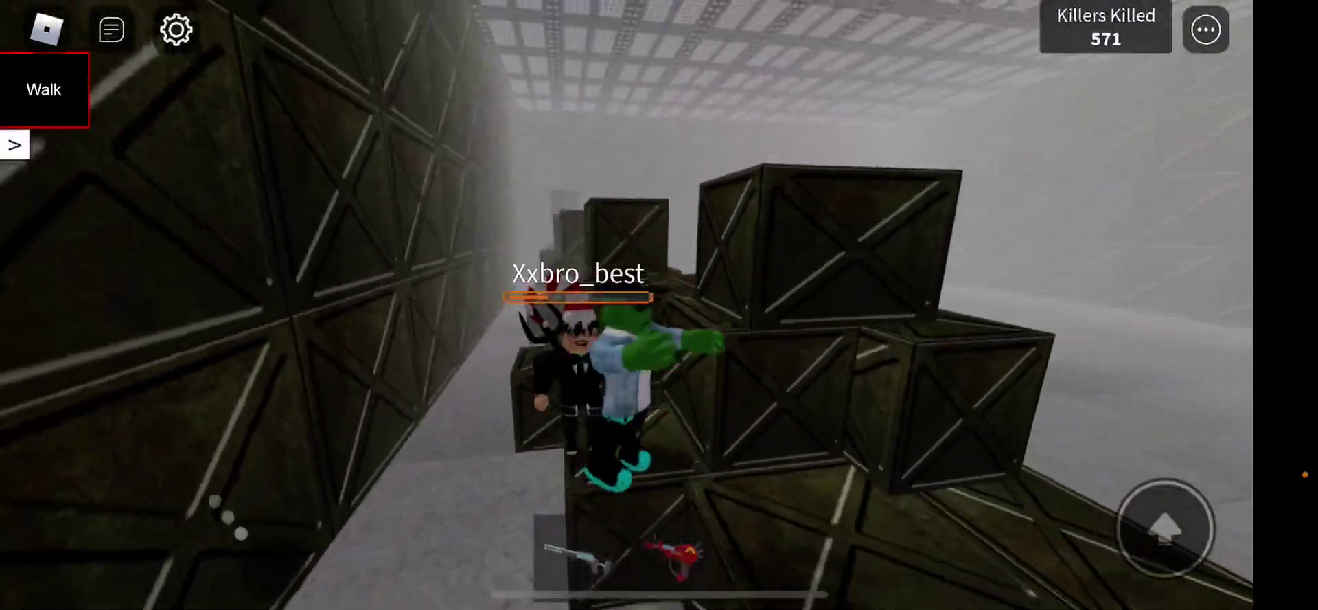
- Equip the RayGun by the crates and run into the foggy tunnel
{"action": "left_click_drag", "start_coordinate": [238, 469], "coordinate": [296, 457]}
{"action": "left_click", "coordinate": [673, 552]}
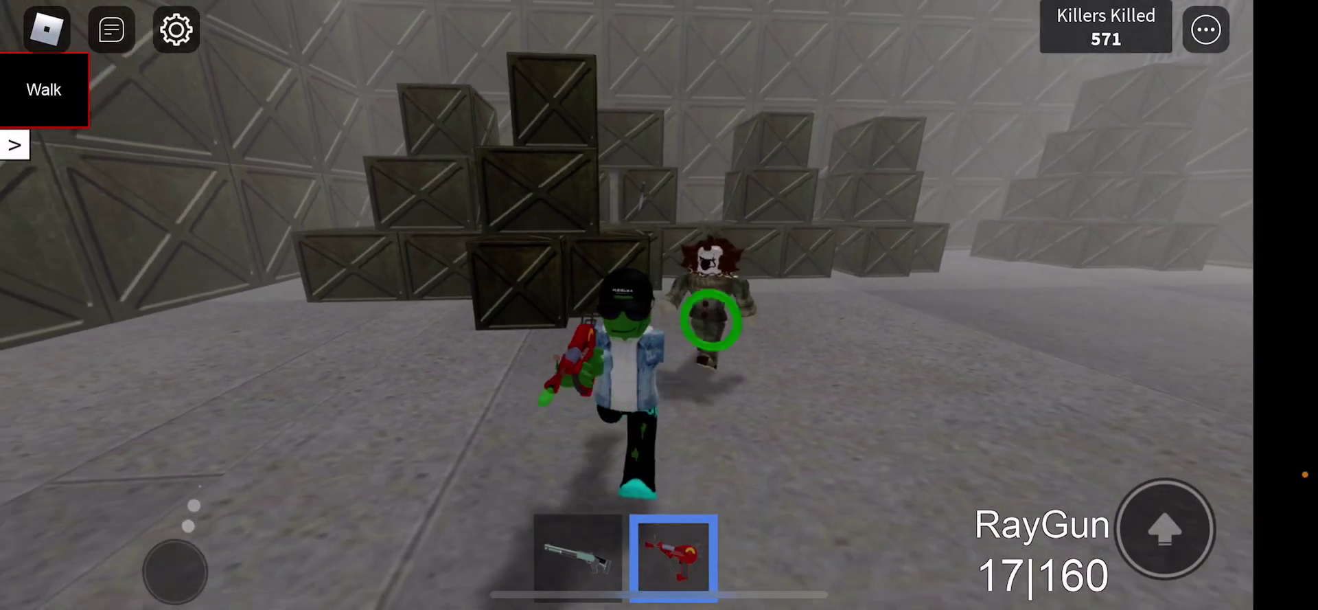
{"action": "left_click_drag", "start_coordinate": [222, 470], "coordinate": [297, 460]}
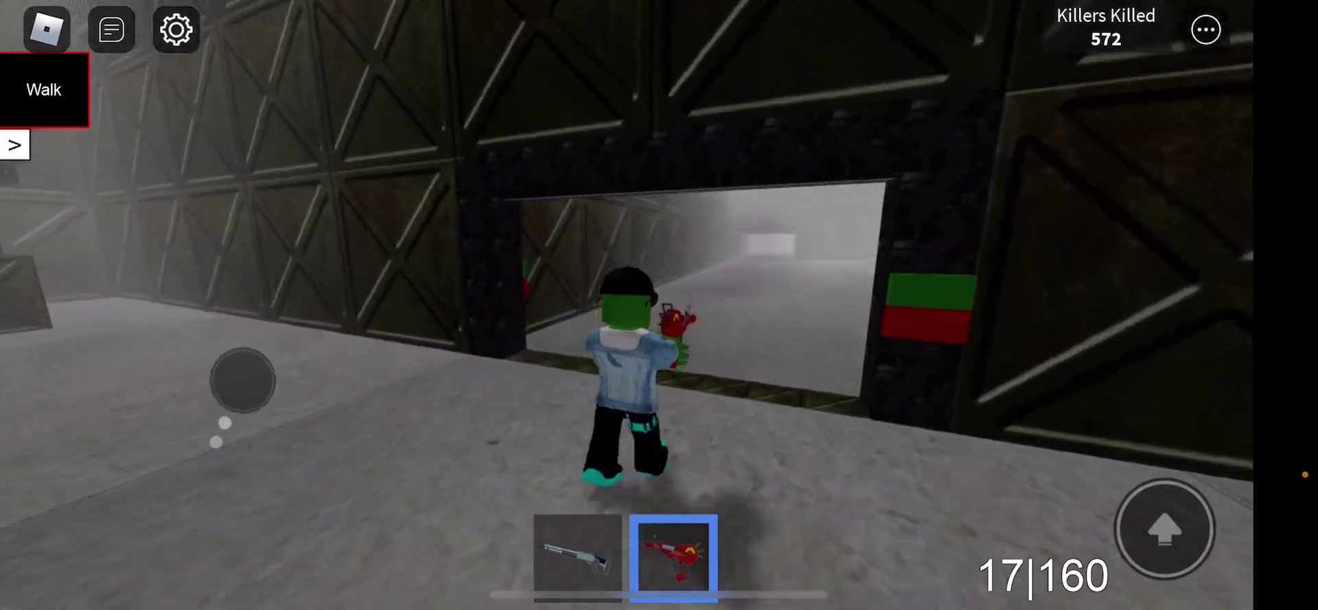
{"action": "left_click_drag", "start_coordinate": [248, 391], "coordinate": [245, 385]}
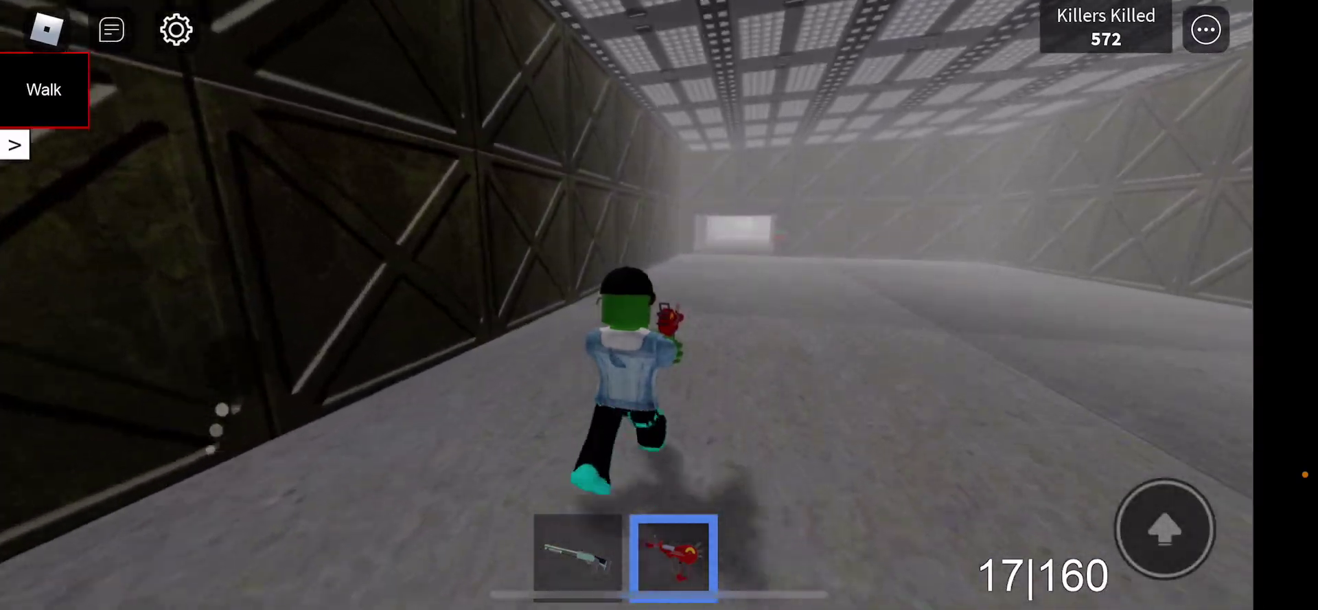
- Run down the tunnel while swapping between the RayGun and the M1014 shotgun
{"action": "mouse_move", "coordinate": [221, 409]}
{"action": "left_mouse_down"}
{"action": "mouse_move", "coordinate": [209, 410]}
{"action": "mouse_move", "coordinate": [225, 433]}
{"action": "mouse_move", "coordinate": [210, 390]}
{"action": "mouse_move", "coordinate": [223, 379]}
{"action": "mouse_move", "coordinate": [199, 396]}
{"action": "mouse_move", "coordinate": [237, 402]}
{"action": "mouse_move", "coordinate": [242, 391]}
{"action": "left_mouse_up"}
{"action": "left_click", "coordinate": [674, 554]}
{"action": "left_click", "coordinate": [576, 556]}
{"action": "left_click", "coordinate": [578, 557]}
{"action": "left_click", "coordinate": [675, 556]}
{"action": "left_click", "coordinate": [674, 556]}
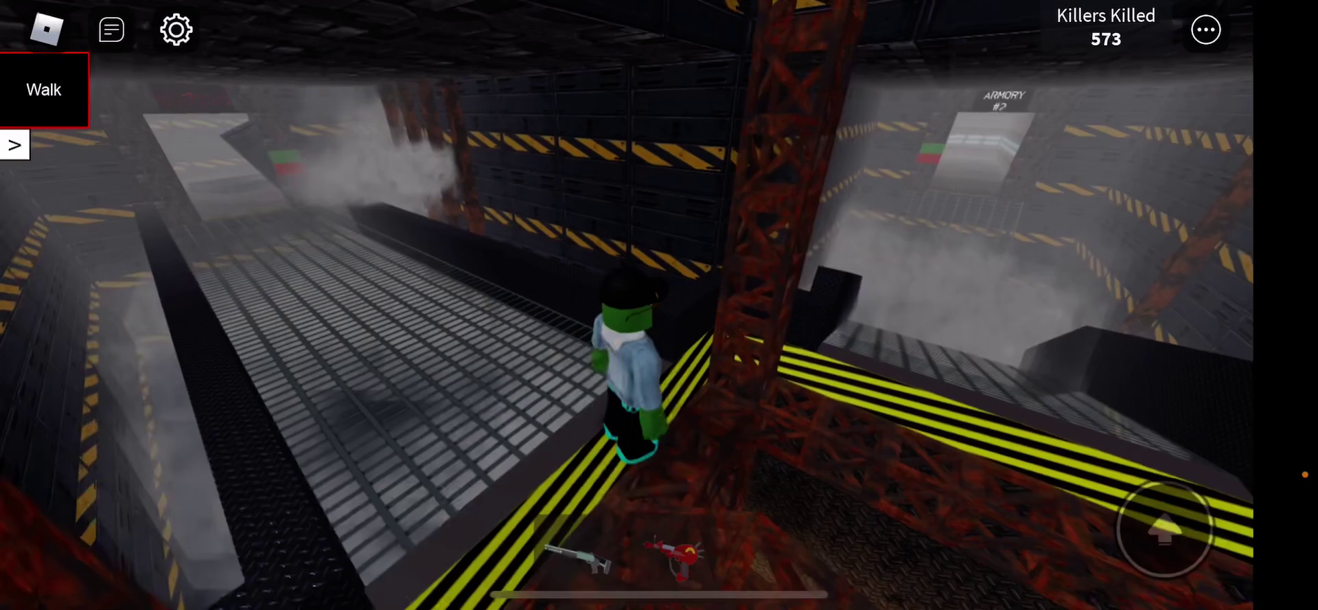
- Cross the striped walkway and climb down the red truss tower to the card doorway
{"action": "left_click_drag", "start_coordinate": [927, 310], "coordinate": [618, 309]}
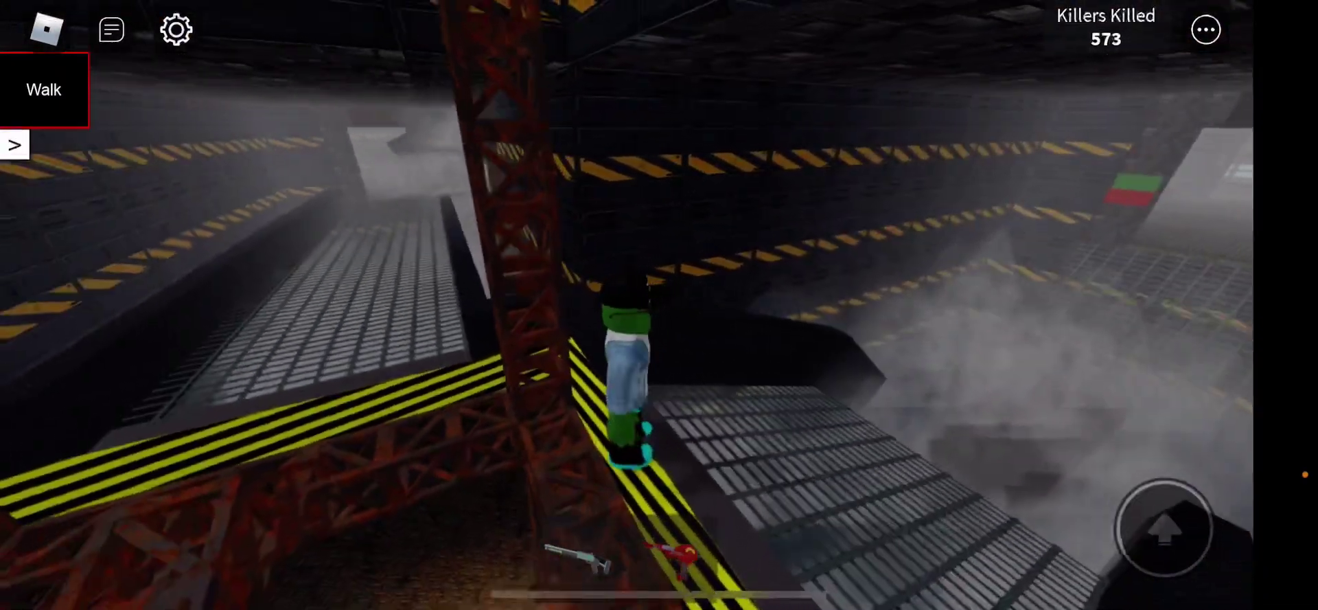
{"action": "left_click_drag", "start_coordinate": [927, 309], "coordinate": [618, 309]}
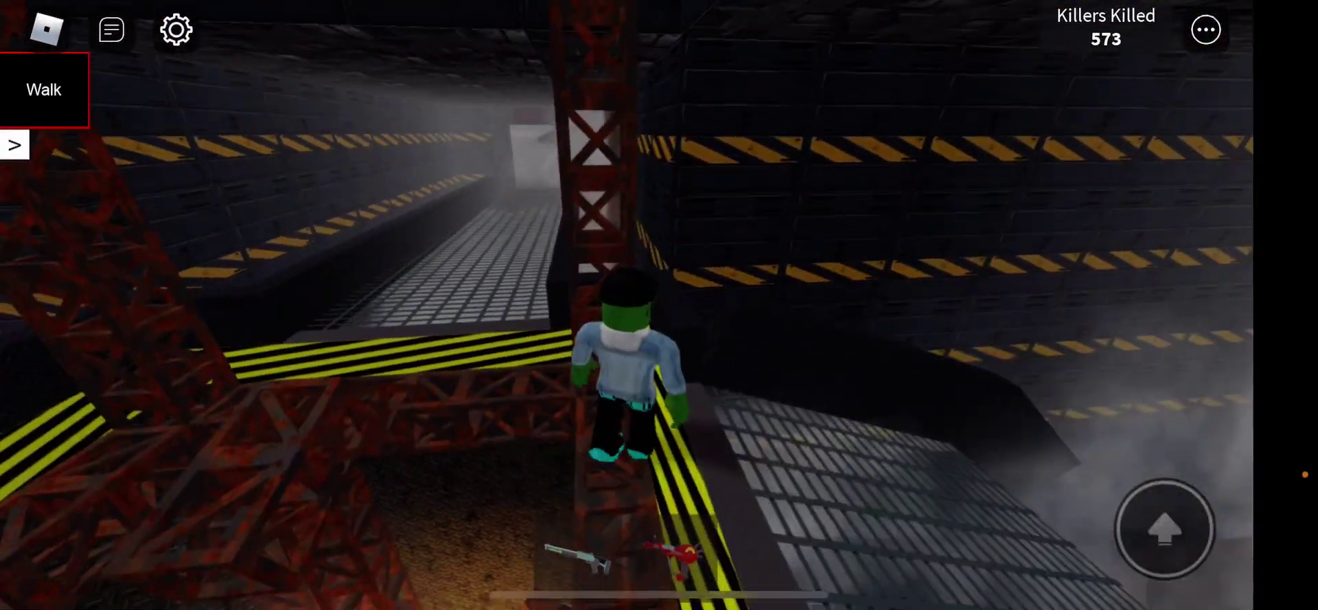
{"action": "left_click_drag", "start_coordinate": [926, 412], "coordinate": [617, 258]}
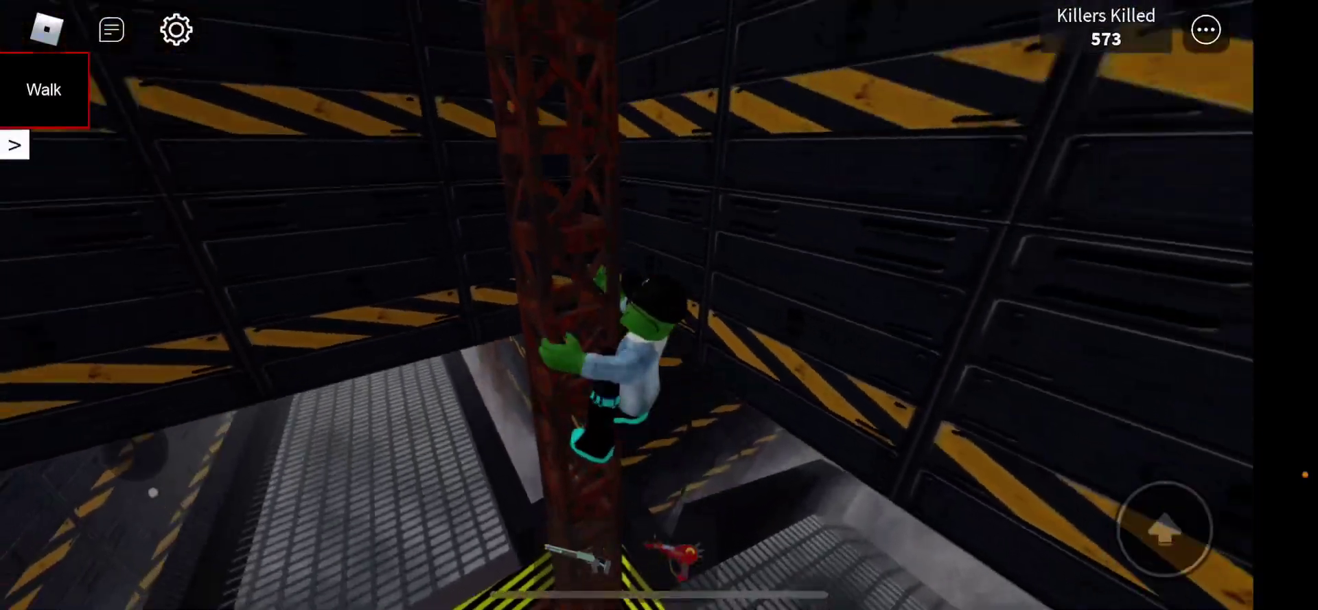
{"action": "left_click_drag", "start_coordinate": [927, 309], "coordinate": [669, 309]}
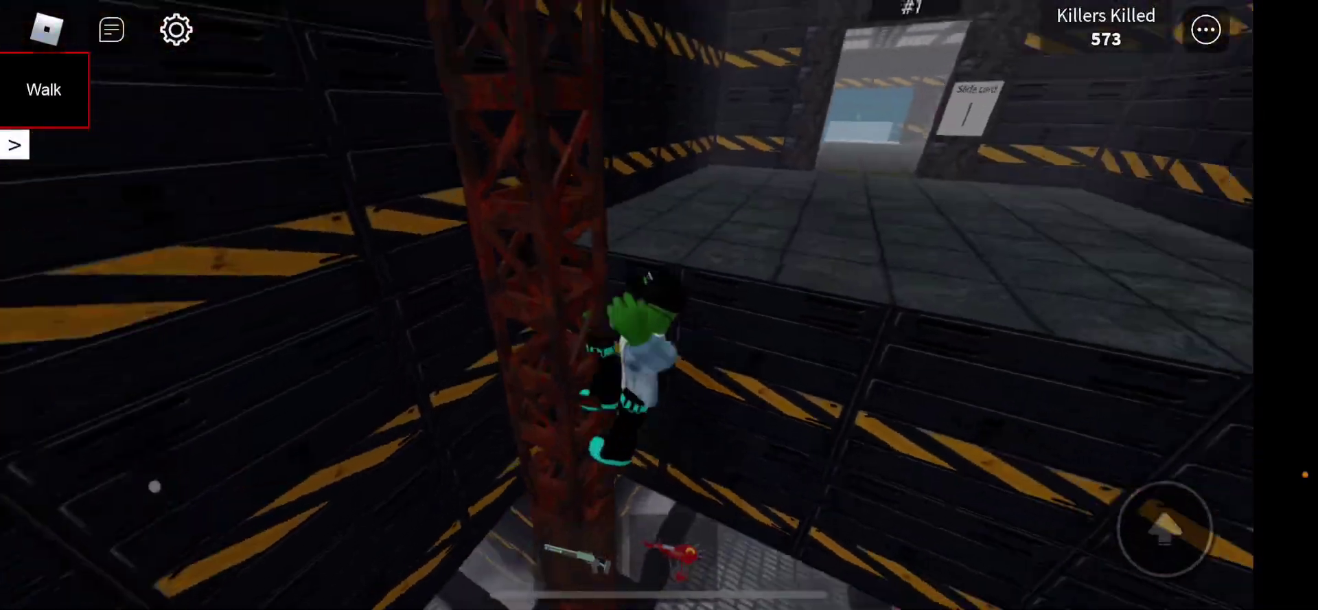
{"action": "left_click_drag", "start_coordinate": [927, 309], "coordinate": [670, 329]}
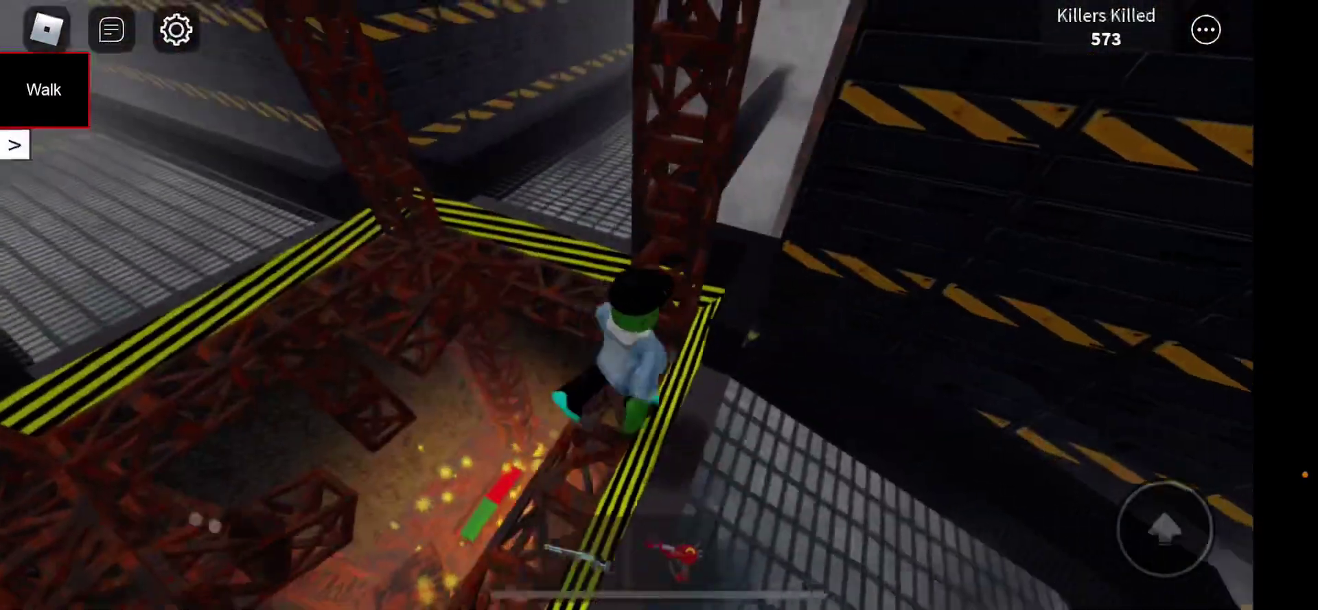
{"action": "left_click_drag", "start_coordinate": [927, 309], "coordinate": [772, 258]}
{"action": "left_click_drag", "start_coordinate": [927, 309], "coordinate": [721, 309]}
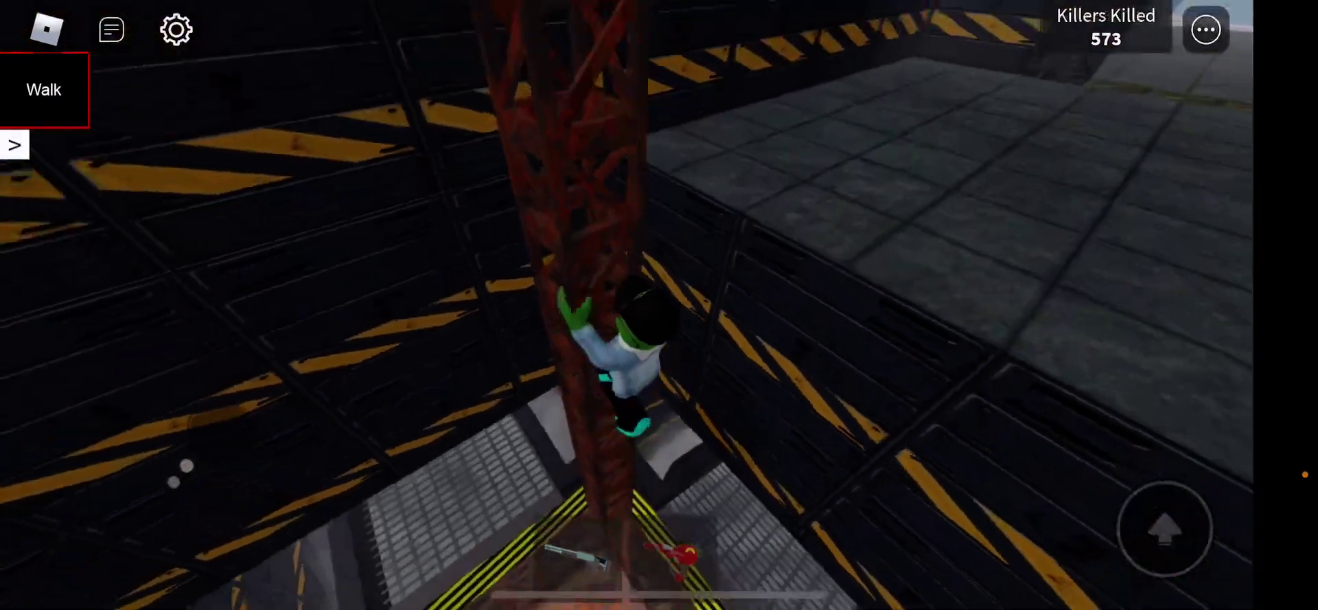
- Enter Armory #1, take the G36C from the glass case, and equip it
{"action": "left_click_drag", "start_coordinate": [216, 391], "coordinate": [206, 340]}
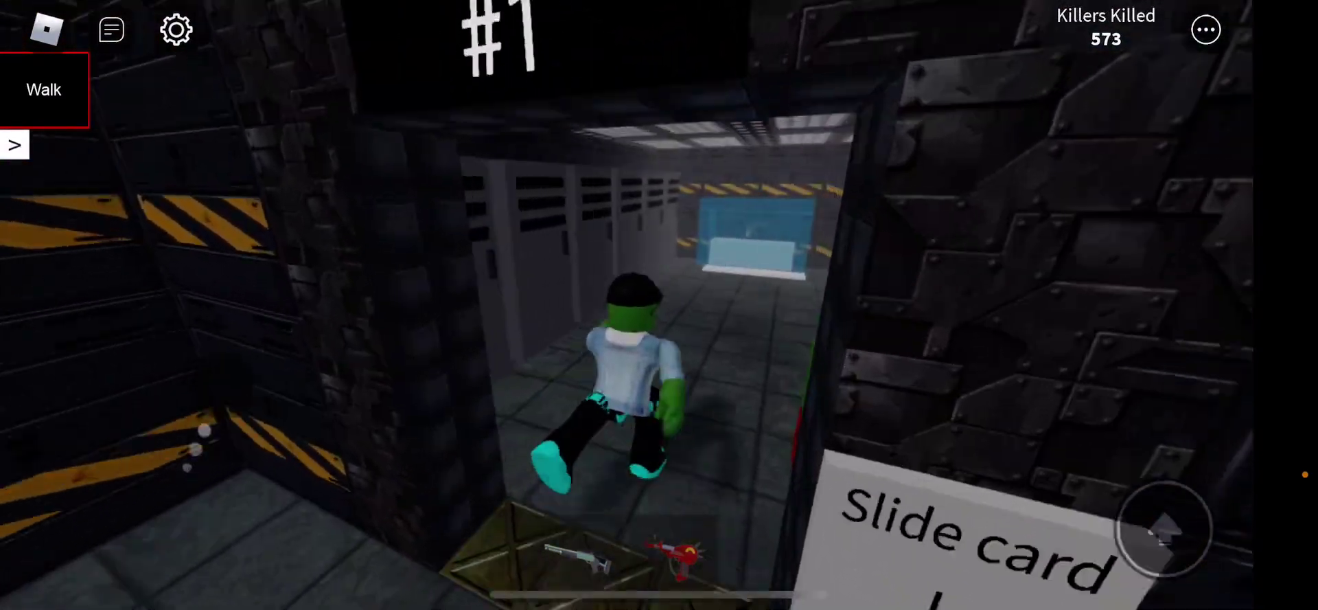
{"action": "left_click_drag", "start_coordinate": [927, 309], "coordinate": [721, 309]}
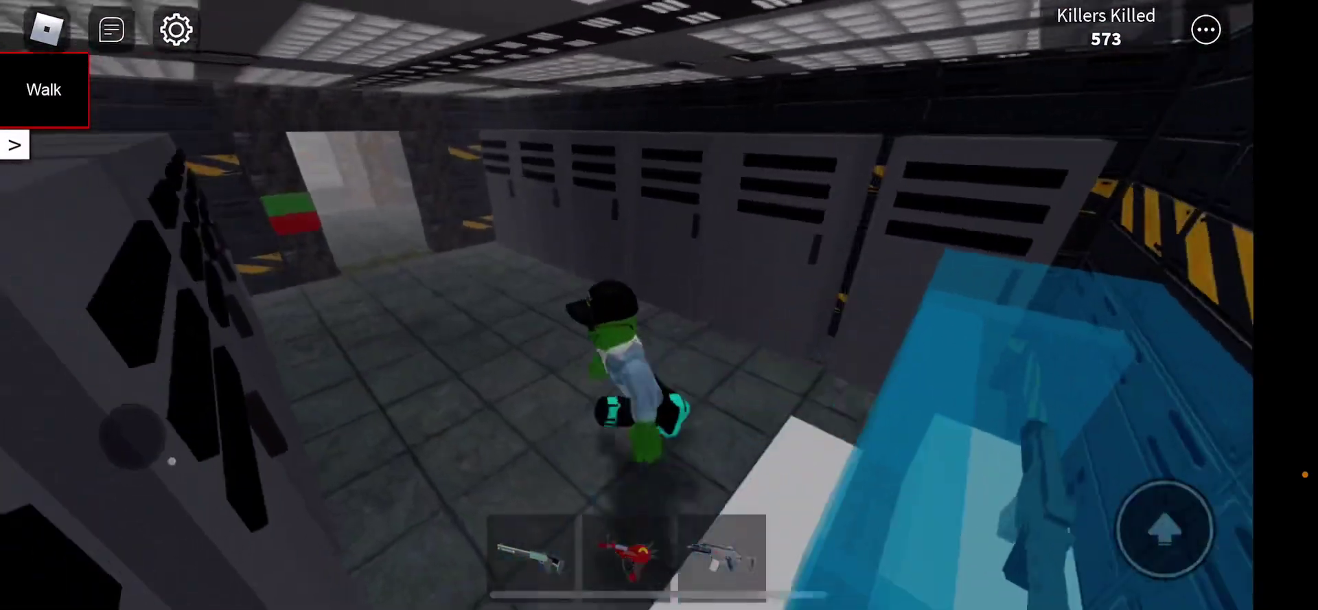
{"action": "left_click", "coordinate": [721, 556]}
{"action": "left_click_drag", "start_coordinate": [186, 442], "coordinate": [186, 412]}
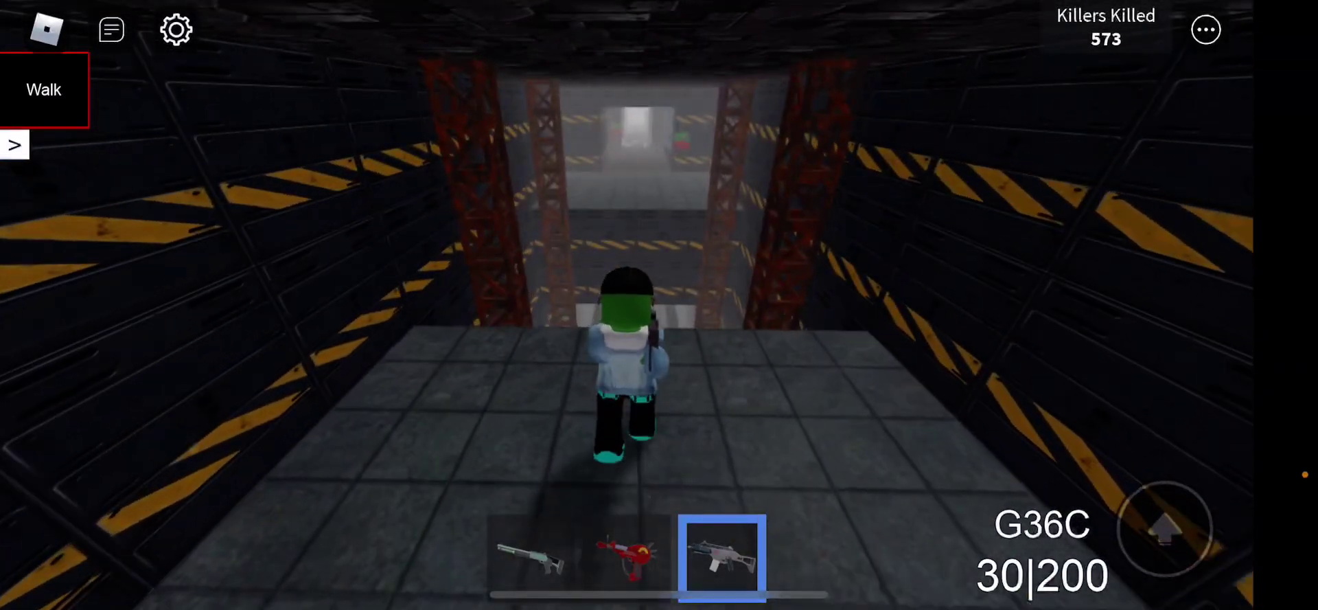
- Drop down the shaft, climb the girder, run to the doorway, and fire the RayGun
{"action": "left_click_drag", "start_coordinate": [927, 257], "coordinate": [927, 340]}
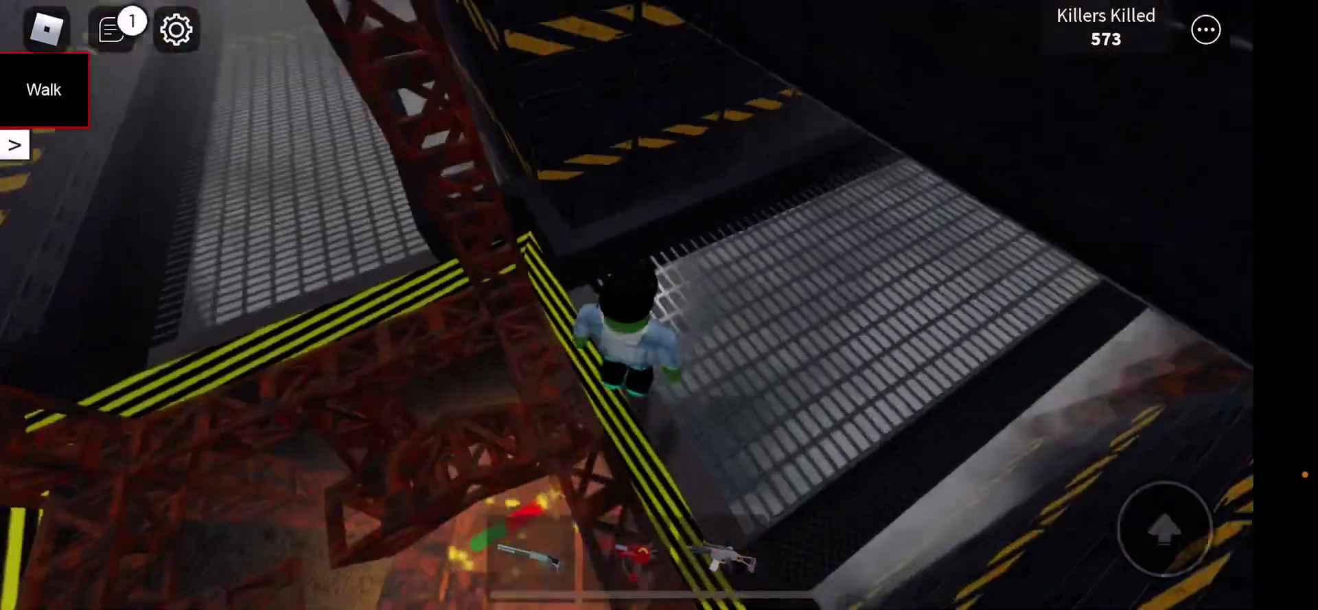
{"action": "left_click_drag", "start_coordinate": [927, 258], "coordinate": [876, 412]}
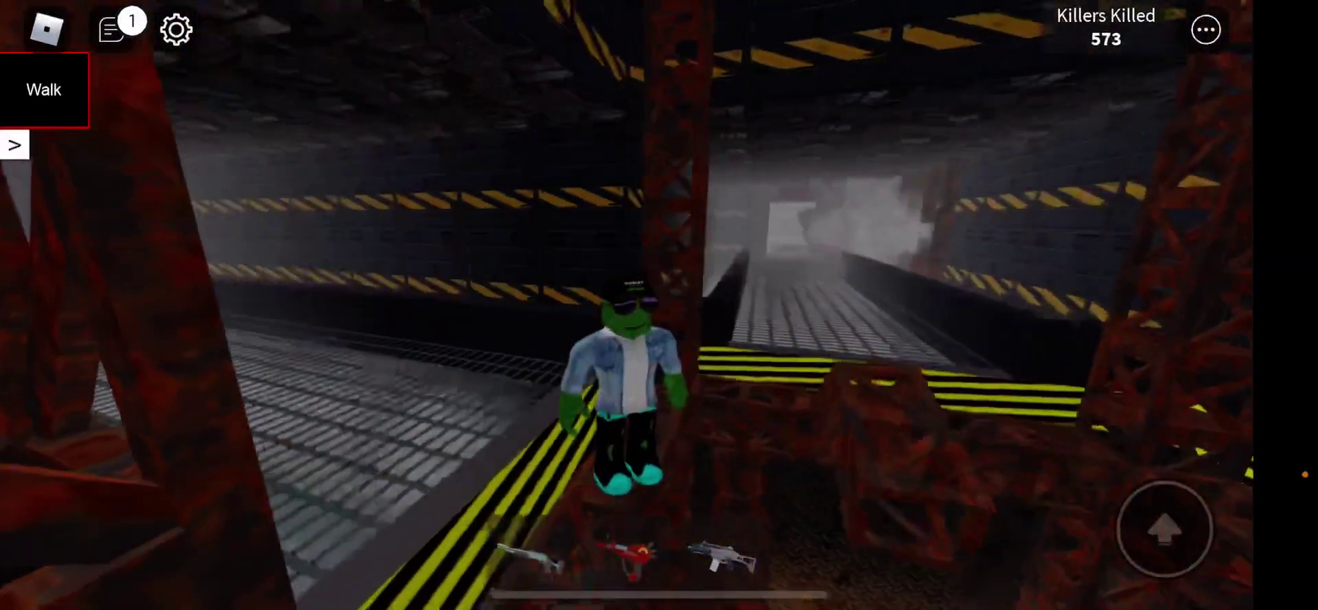
{"action": "left_click_drag", "start_coordinate": [180, 430], "coordinate": [186, 340]}
{"action": "left_click_drag", "start_coordinate": [927, 310], "coordinate": [721, 309]}
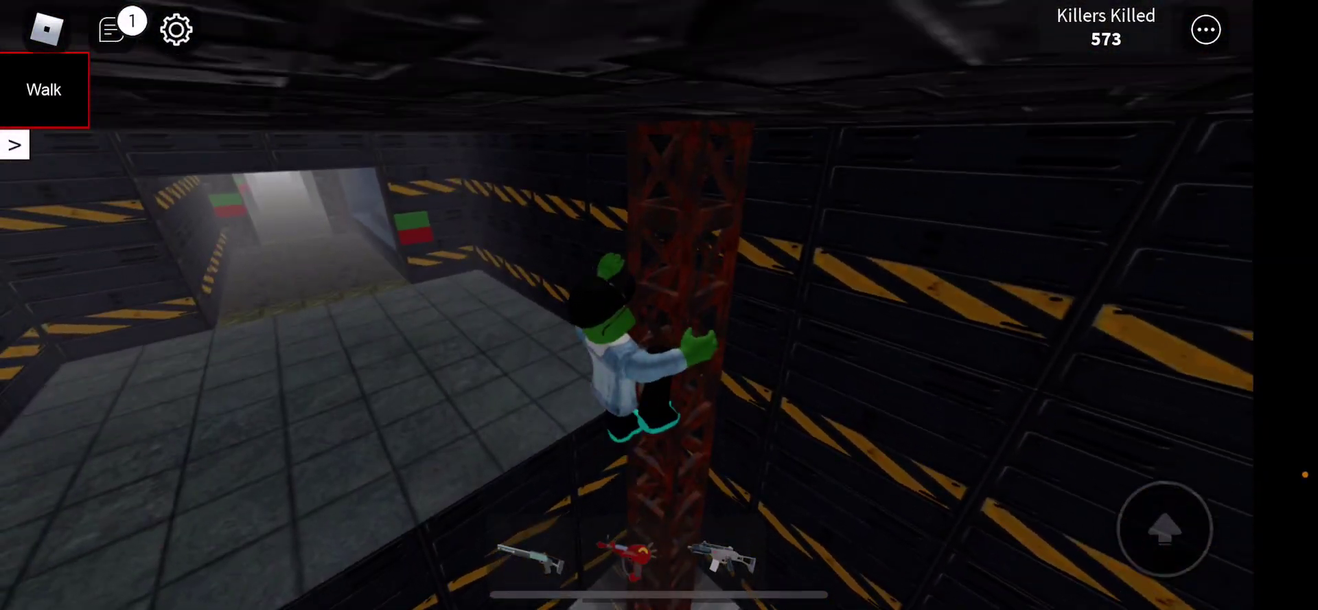
{"action": "mouse_move", "coordinate": [103, 470]}
{"action": "left_mouse_down"}
{"action": "mouse_move", "coordinate": [171, 440]}
{"action": "mouse_move", "coordinate": [139, 468]}
{"action": "mouse_move", "coordinate": [186, 482]}
{"action": "mouse_move", "coordinate": [190, 466]}
{"action": "left_mouse_up"}
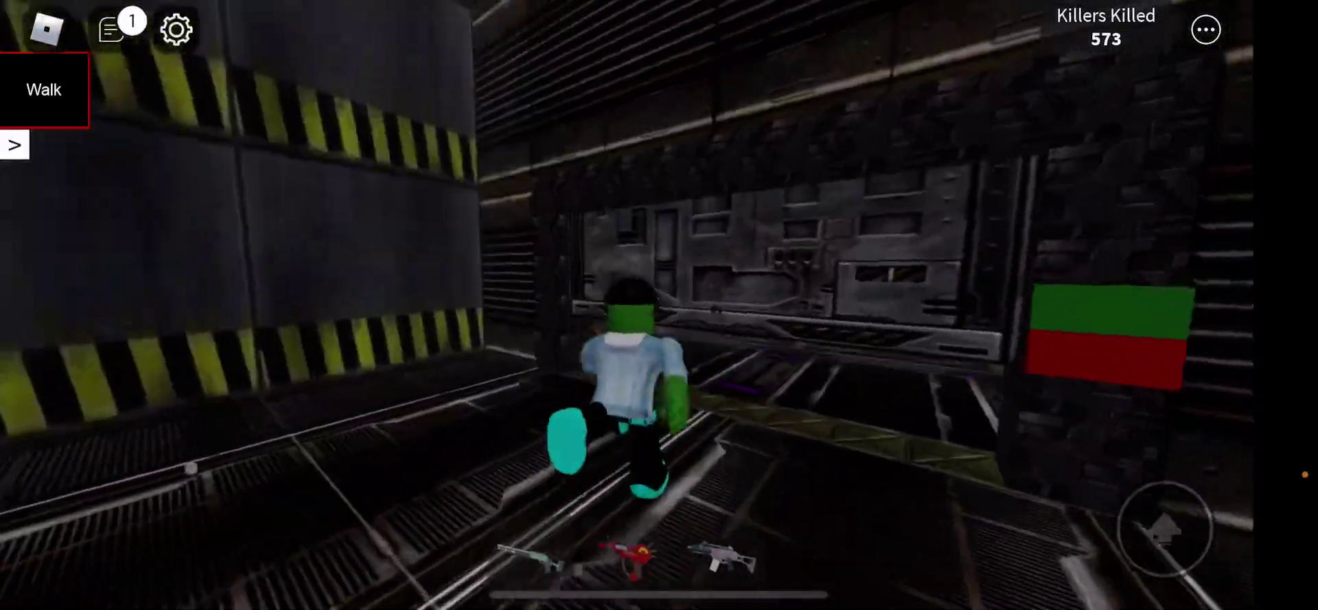
{"action": "mouse_move", "coordinate": [190, 466]}
{"action": "left_mouse_down"}
{"action": "mouse_move", "coordinate": [192, 491]}
{"action": "mouse_move", "coordinate": [185, 470]}
{"action": "mouse_move", "coordinate": [212, 457]}
{"action": "mouse_move", "coordinate": [177, 466]}
{"action": "mouse_move", "coordinate": [176, 501]}
{"action": "left_mouse_up"}
{"action": "left_click", "coordinate": [626, 556]}
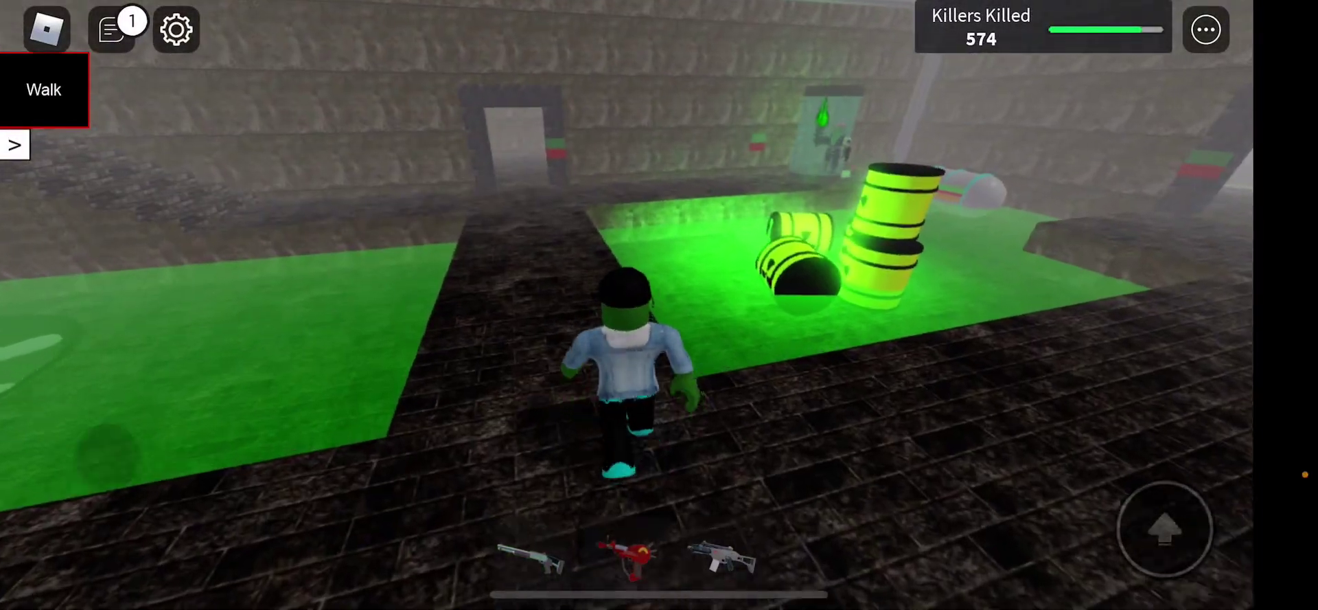
- Shoot the nearby killer with the G36C, then switch to the RayGun
{"action": "left_click", "coordinate": [721, 558]}
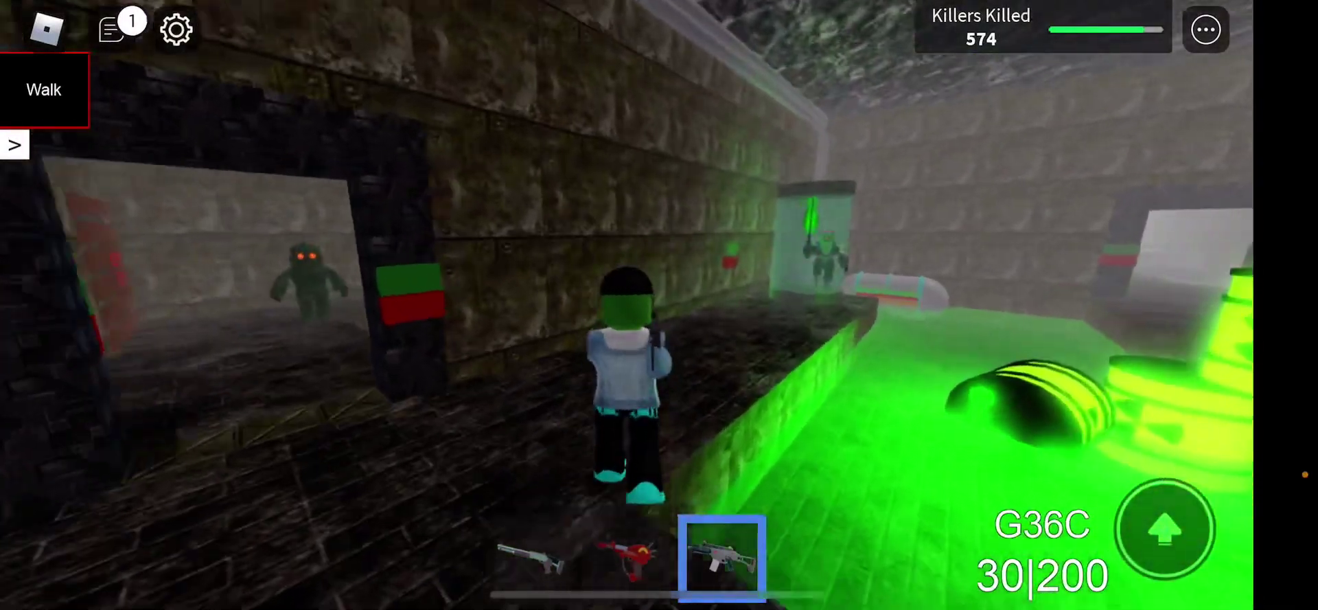
{"action": "left_click_drag", "start_coordinate": [107, 452], "coordinate": [160, 459]}
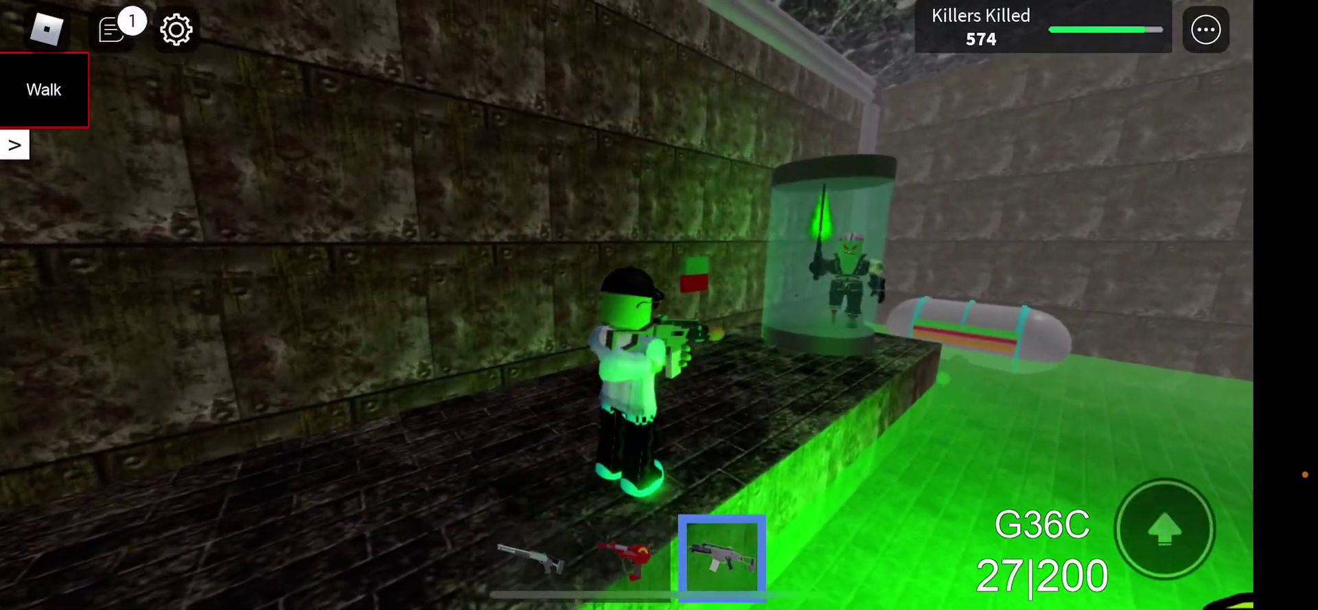
{"action": "left_click", "coordinate": [721, 559]}
{"action": "left_click", "coordinate": [626, 556]}
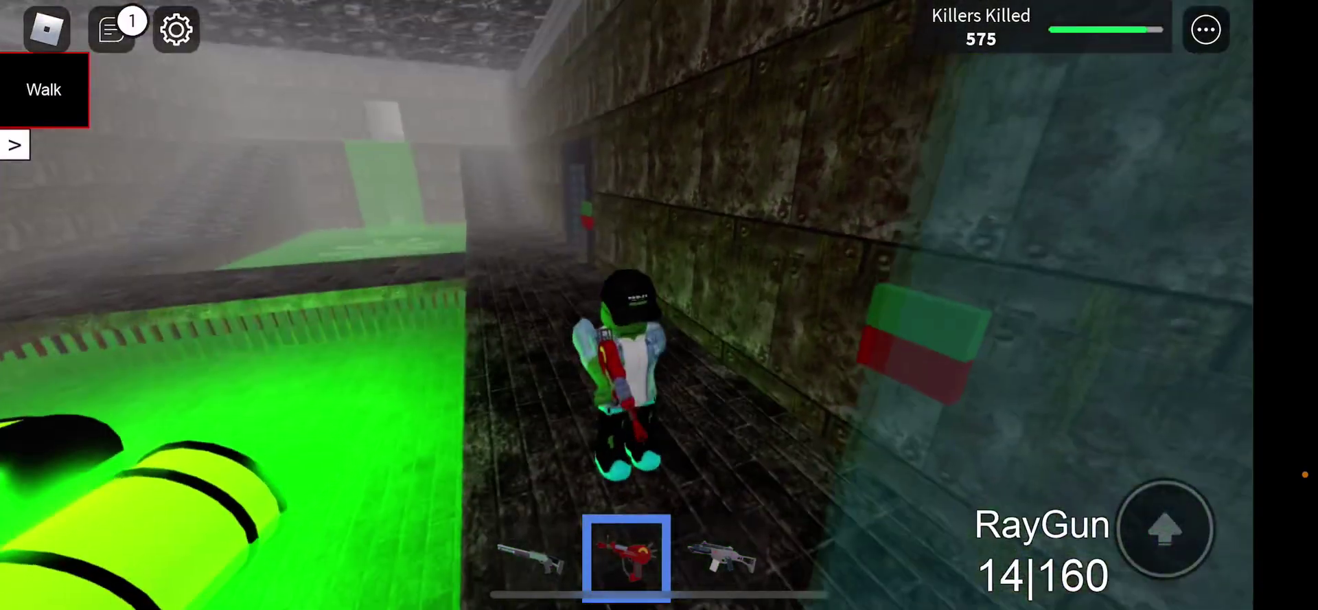
- Walk past the acid pool and barrels onto the green acid floor of the channel
{"action": "left_click_drag", "start_coordinate": [180, 567], "coordinate": [172, 500]}
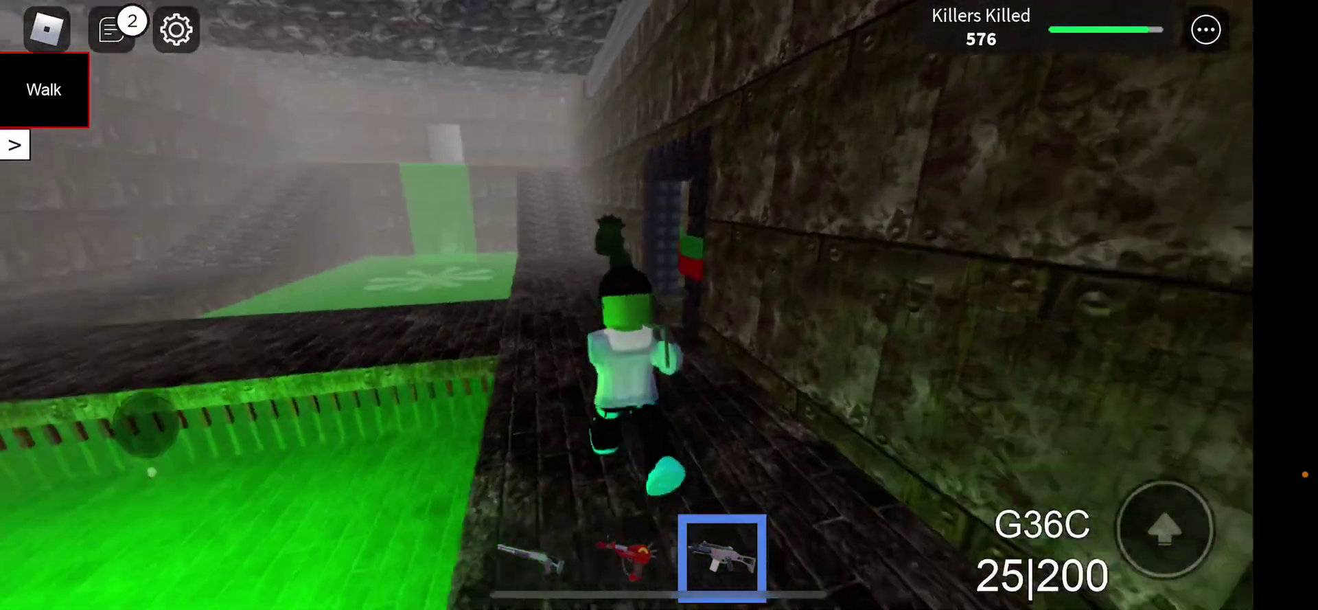
{"action": "left_click_drag", "start_coordinate": [152, 471], "coordinate": [123, 501]}
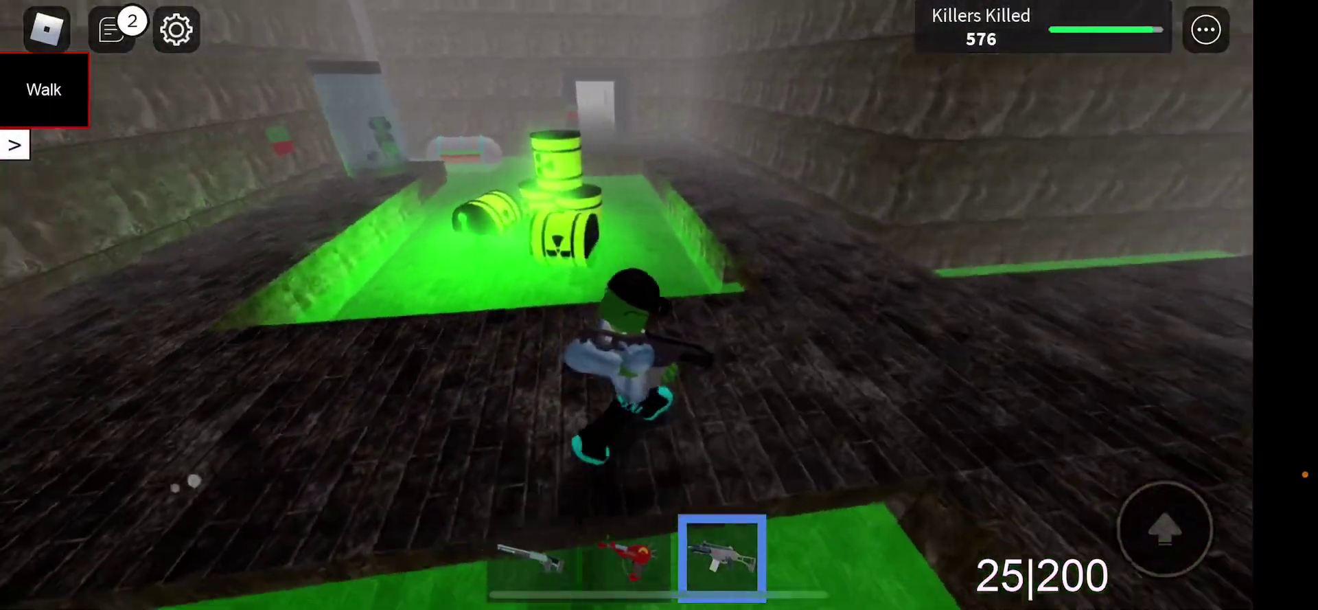
{"action": "left_click_drag", "start_coordinate": [122, 501], "coordinate": [213, 341]}
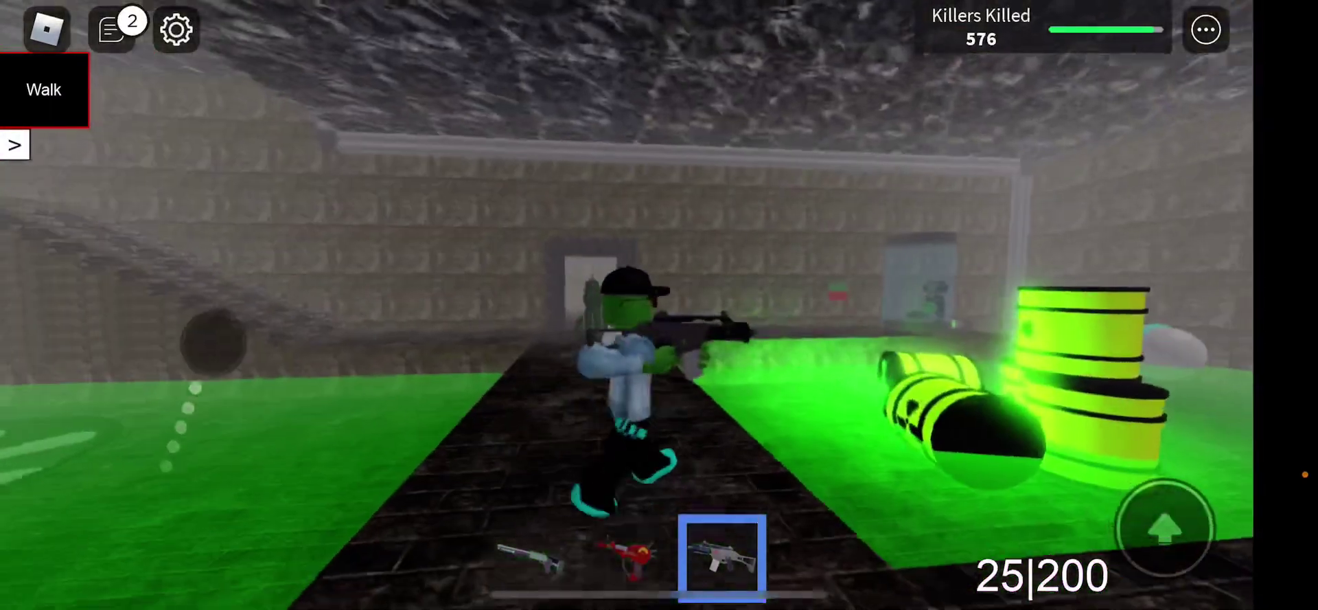
{"action": "left_click_drag", "start_coordinate": [155, 474], "coordinate": [128, 500]}
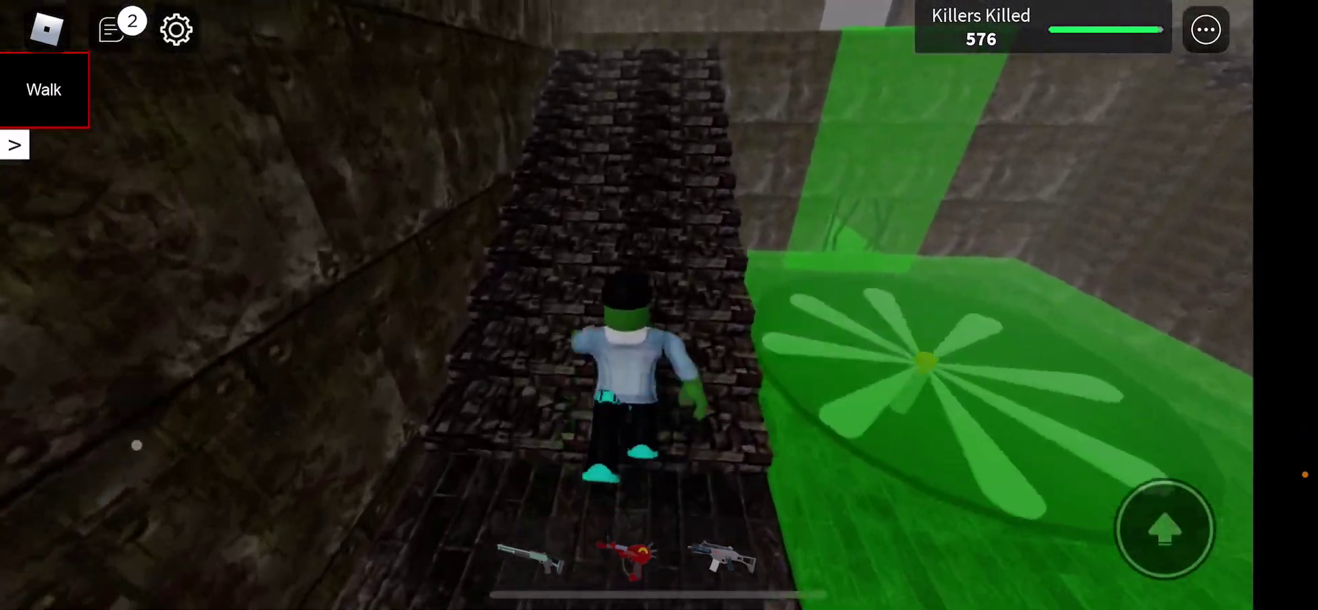
{"action": "left_click_drag", "start_coordinate": [159, 450], "coordinate": [200, 384]}
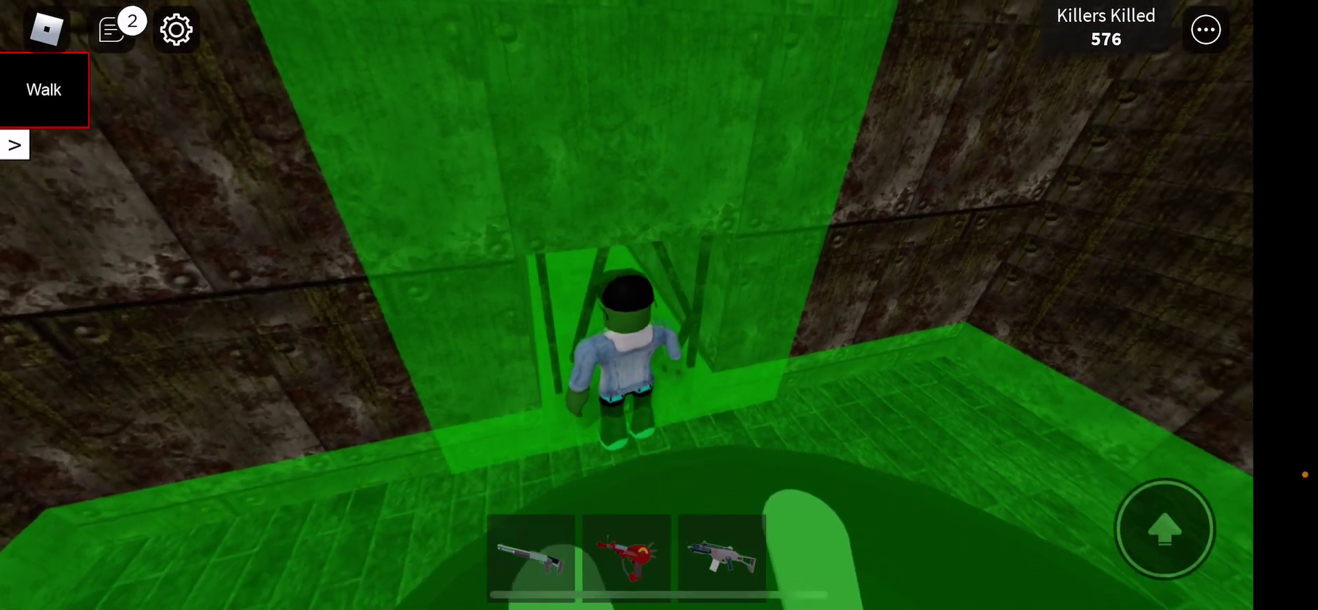
{"action": "left_click_drag", "start_coordinate": [823, 309], "coordinate": [978, 288]}
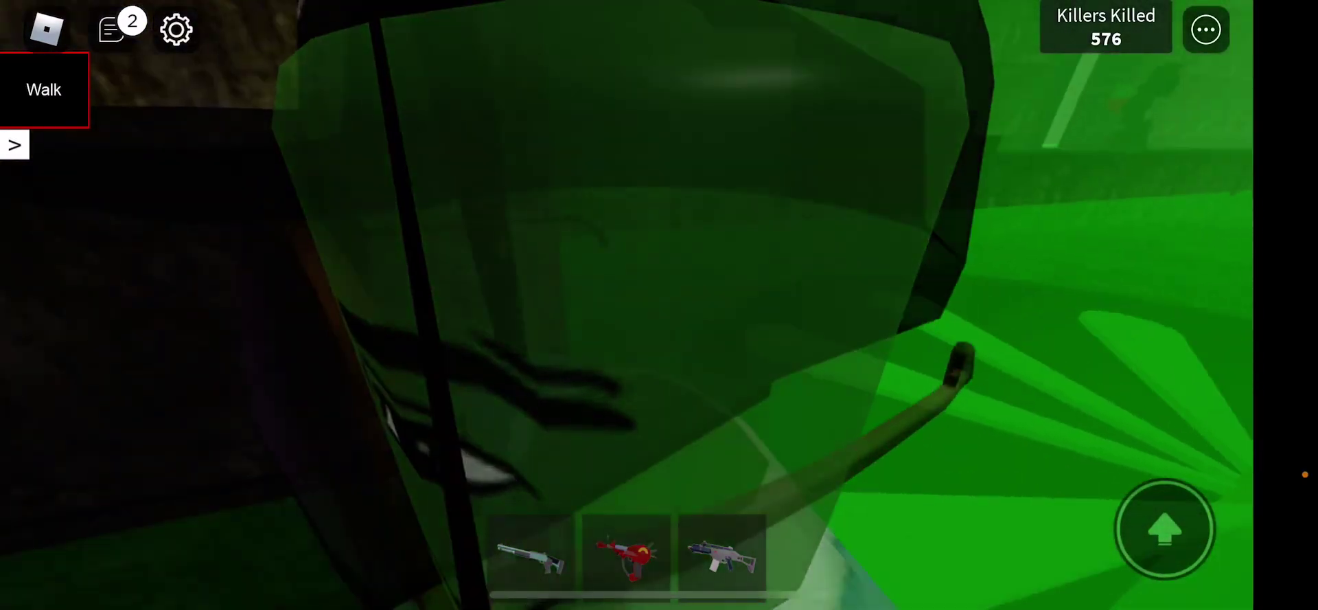
{"action": "left_click_drag", "start_coordinate": [876, 258], "coordinate": [813, 412]}
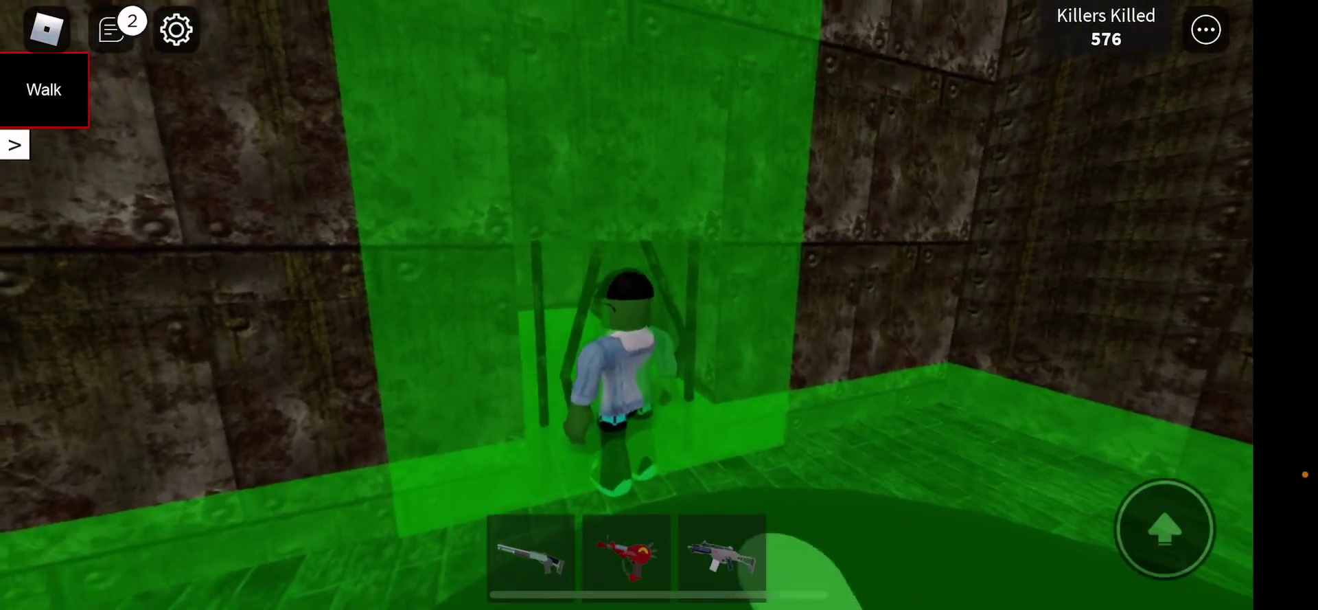
{"action": "left_click_drag", "start_coordinate": [927, 258], "coordinate": [989, 361]}
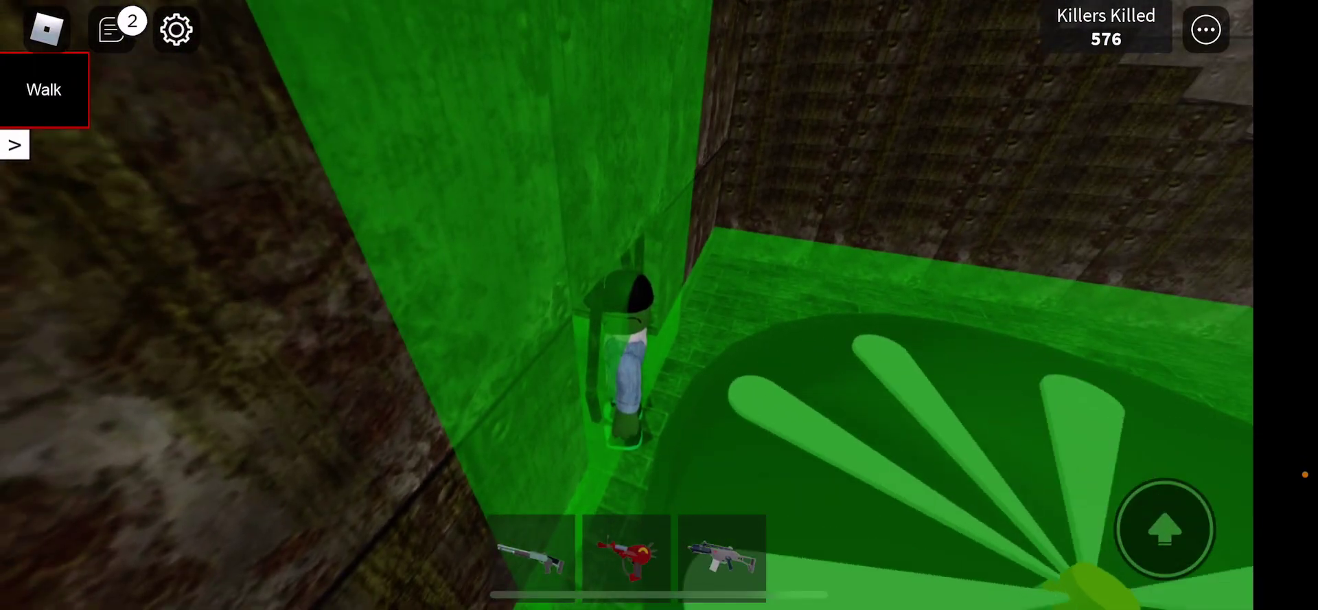
{"action": "left_click_drag", "start_coordinate": [927, 309], "coordinate": [988, 340]}
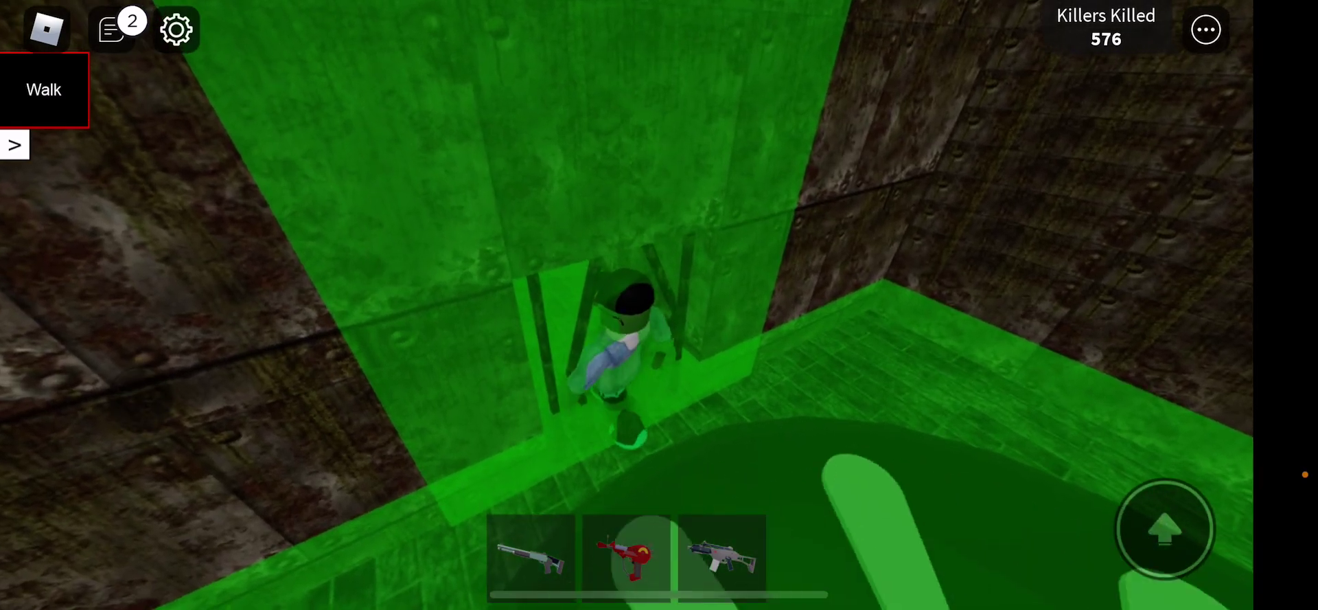
- Jump onto the big barrel and down into the green pit, then equip the RayGun
{"action": "left_click_drag", "start_coordinate": [926, 309], "coordinate": [943, 308]}
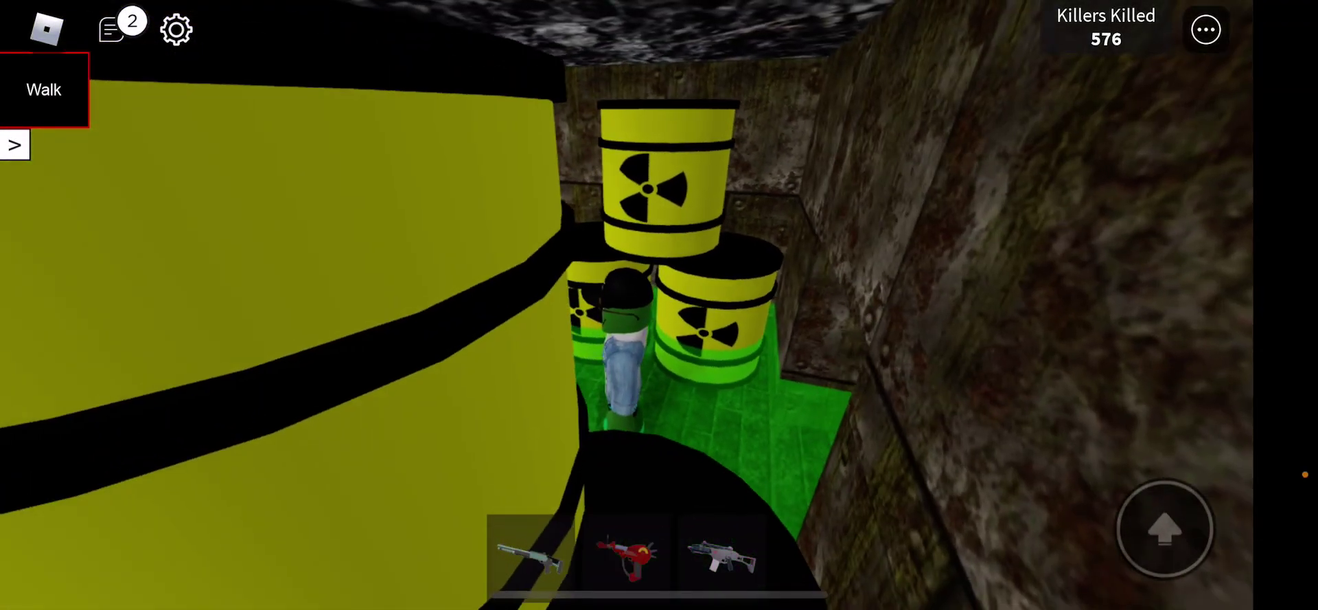
{"action": "left_click_drag", "start_coordinate": [103, 515], "coordinate": [104, 495]}
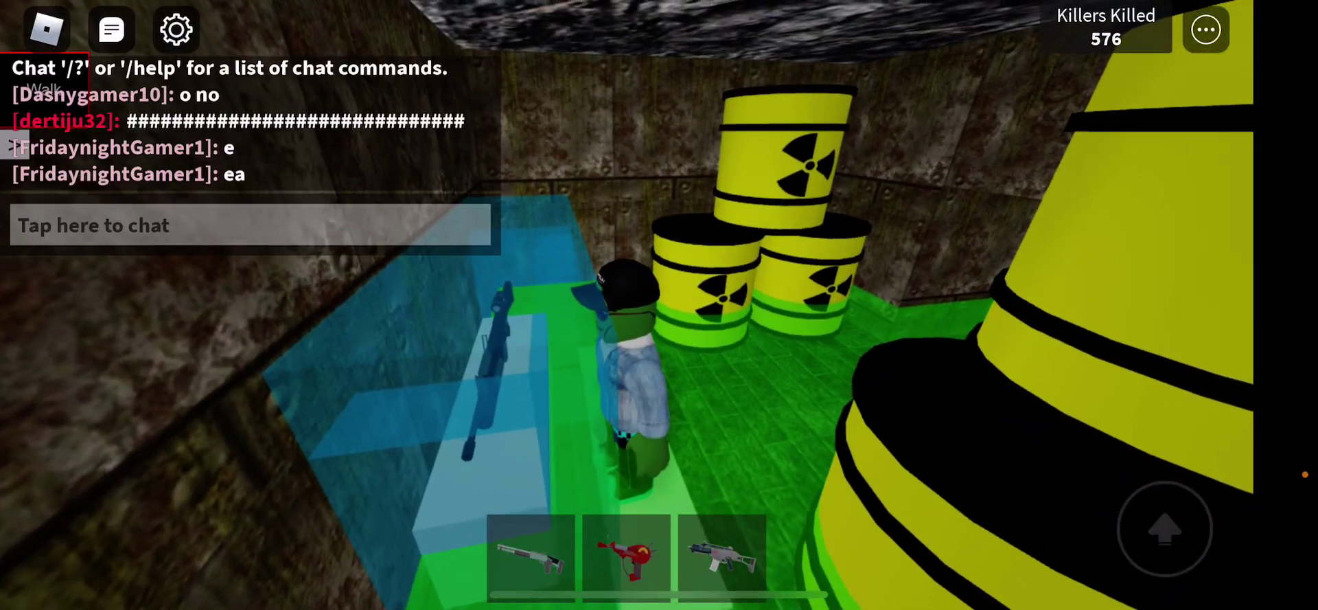
{"action": "left_click", "coordinate": [1165, 527]}
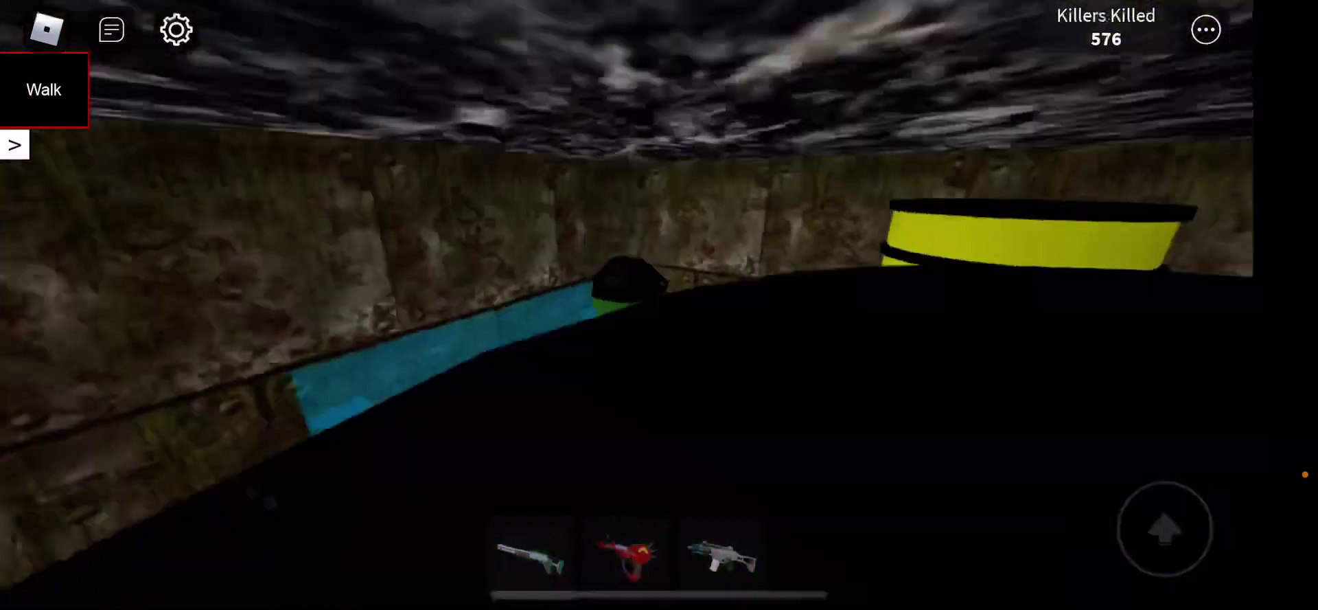
{"action": "left_click", "coordinate": [1164, 527]}
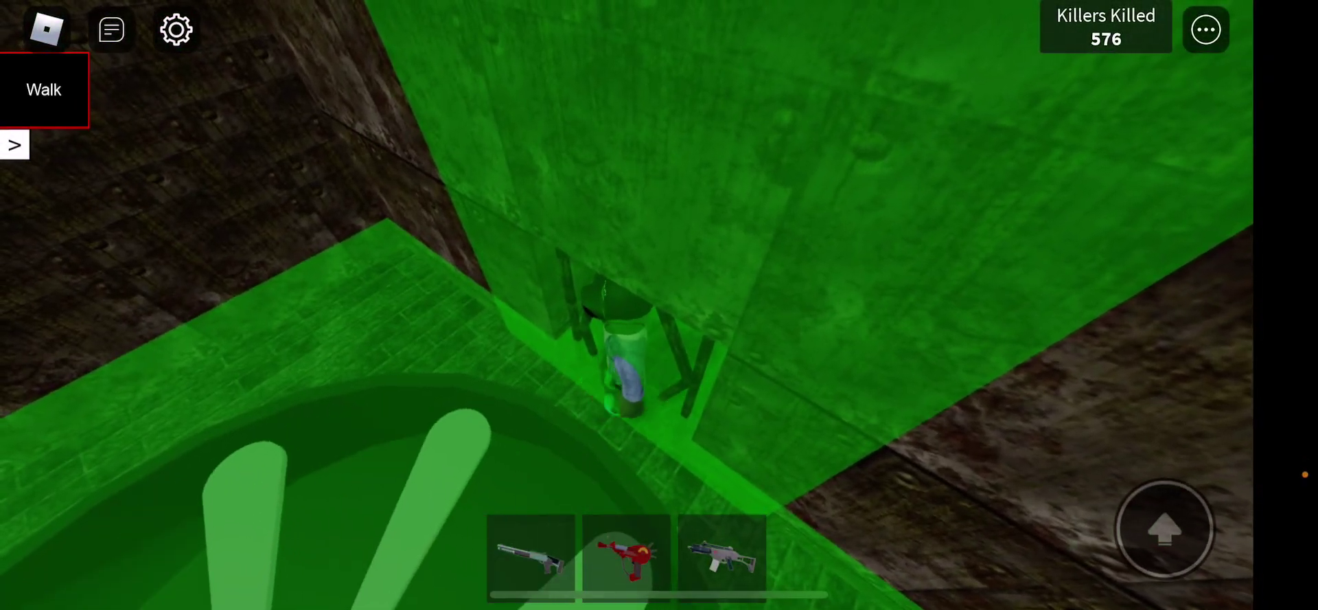
{"action": "mouse_move", "coordinate": [269, 566]}
{"action": "left_mouse_down"}
{"action": "mouse_move", "coordinate": [199, 463]}
{"action": "mouse_move", "coordinate": [175, 518]}
{"action": "left_mouse_up"}
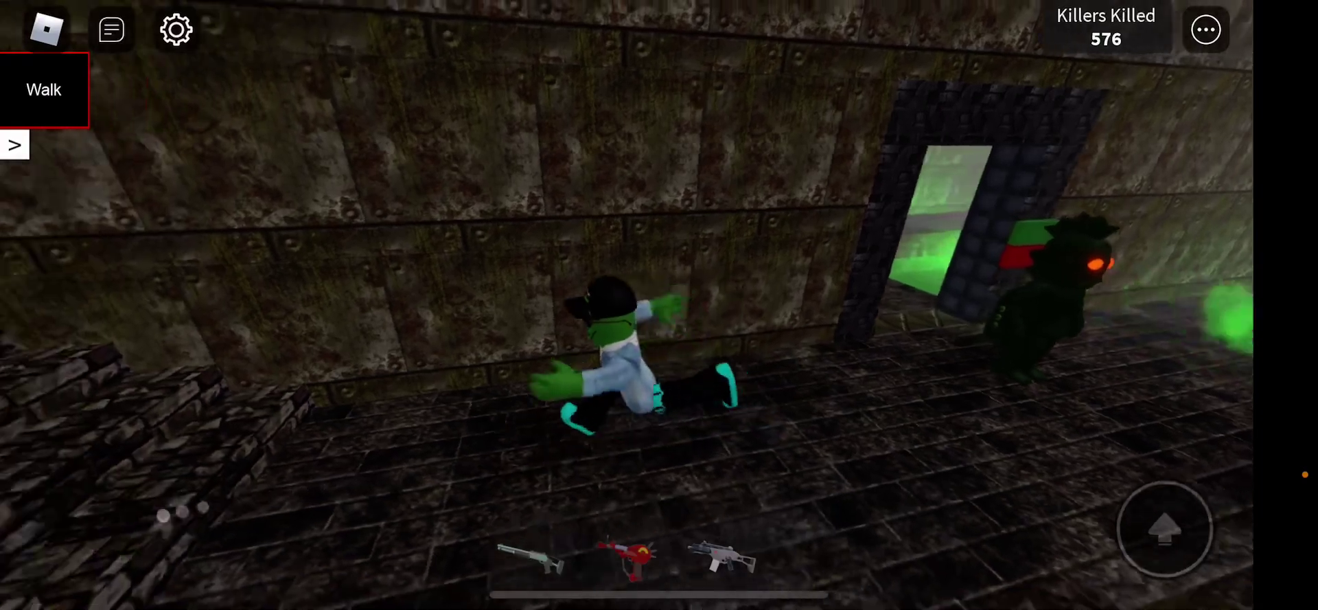
{"action": "left_click", "coordinate": [626, 557]}
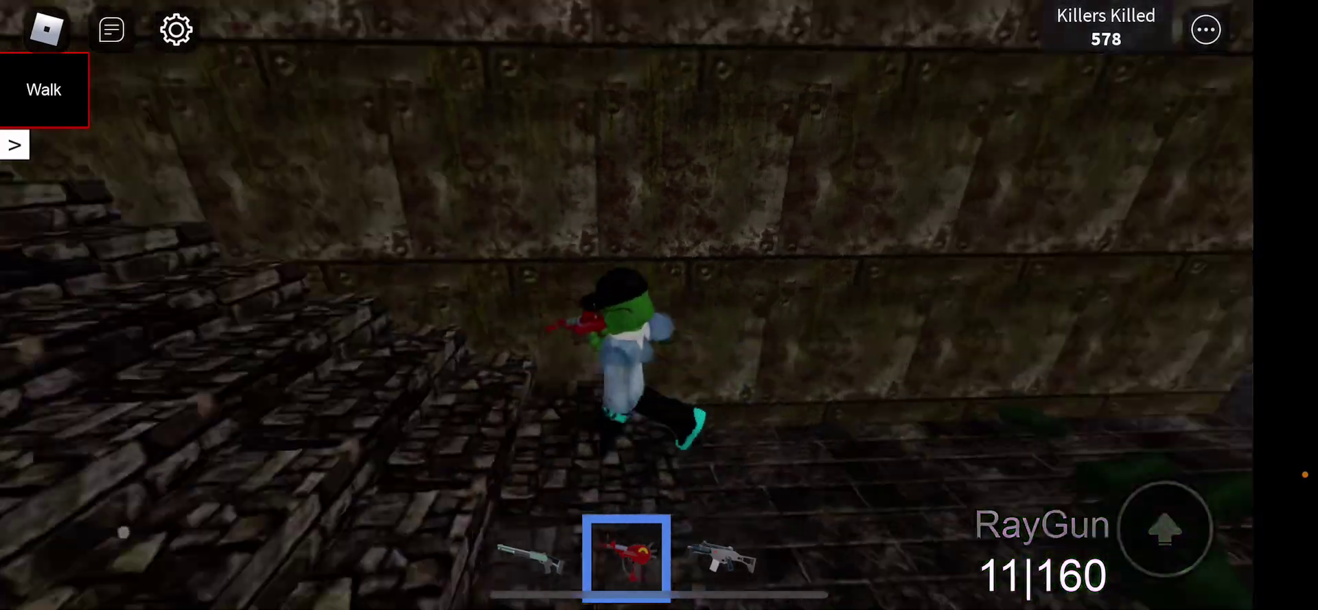
- Walk up the stone stairway through the machine room and climb the ladder to the mesh-walled room
{"action": "mouse_move", "coordinate": [137, 455]}
{"action": "left_mouse_down"}
{"action": "mouse_move", "coordinate": [147, 503]}
{"action": "mouse_move", "coordinate": [116, 454]}
{"action": "mouse_move", "coordinate": [177, 439]}
{"action": "mouse_move", "coordinate": [172, 400]}
{"action": "left_mouse_up"}
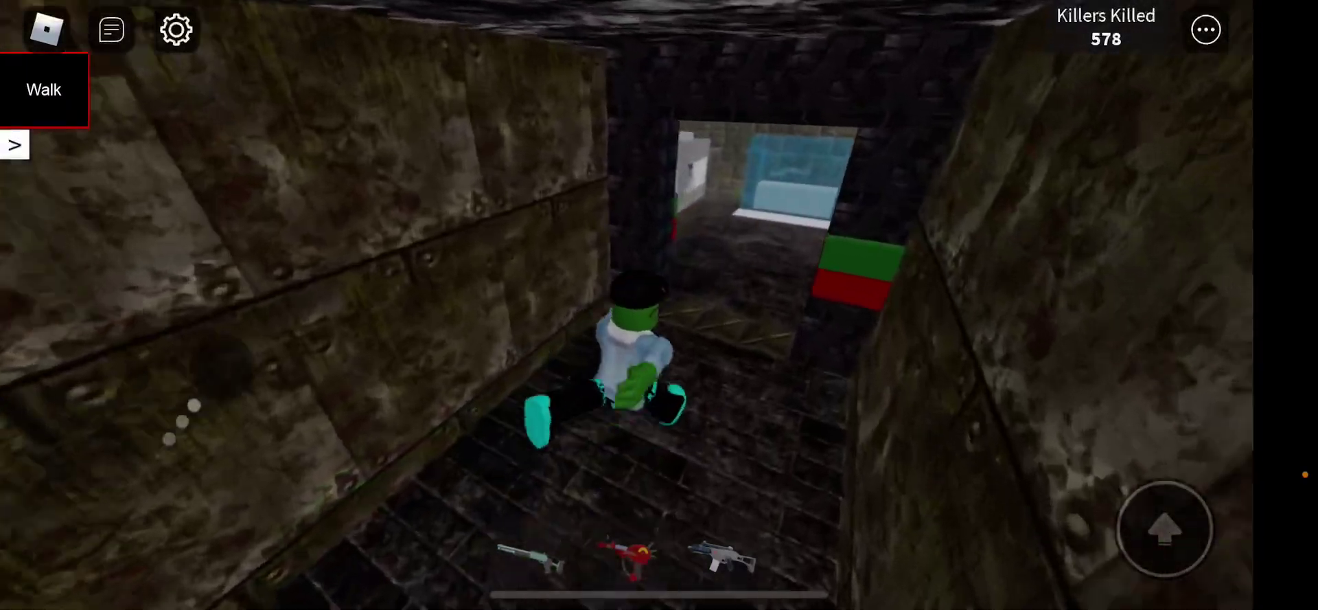
{"action": "left_click_drag", "start_coordinate": [188, 438], "coordinate": [180, 428]}
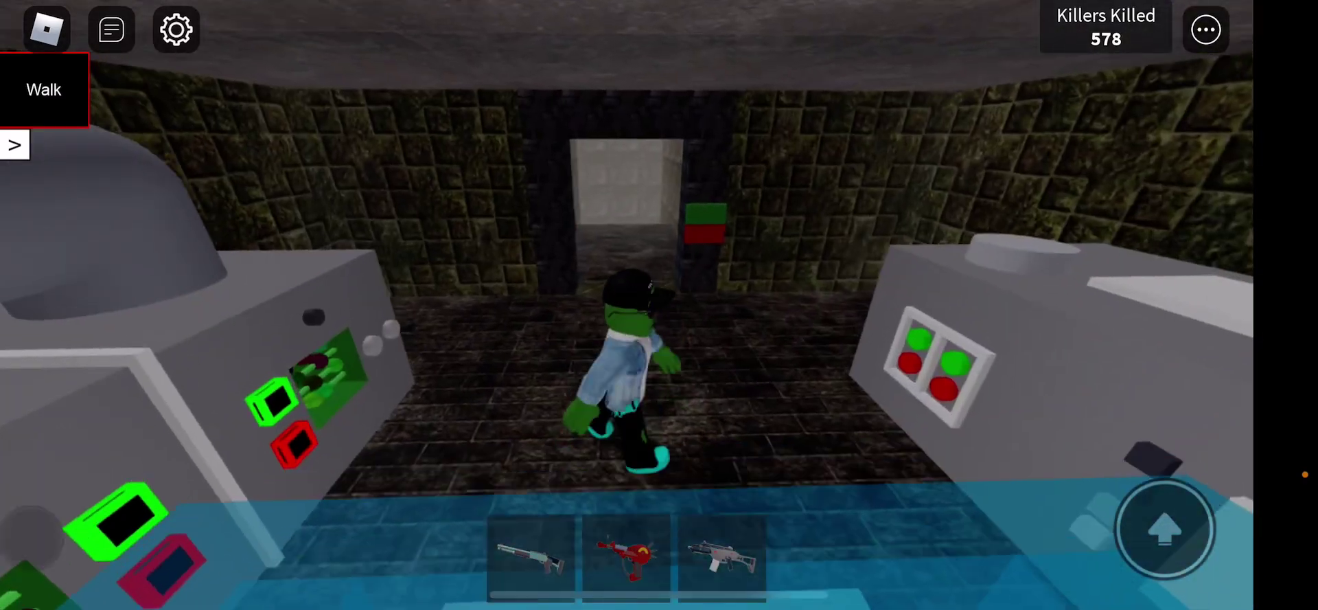
{"action": "left_click_drag", "start_coordinate": [28, 541], "coordinate": [46, 484]}
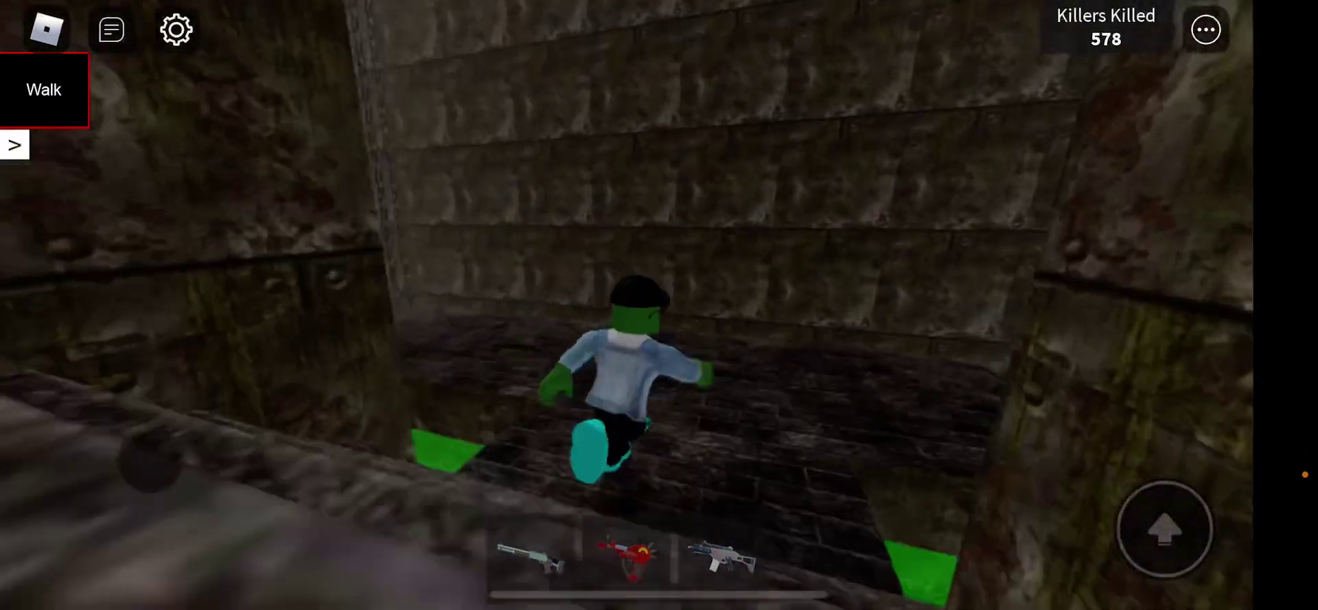
{"action": "left_click_drag", "start_coordinate": [149, 458], "coordinate": [141, 449]}
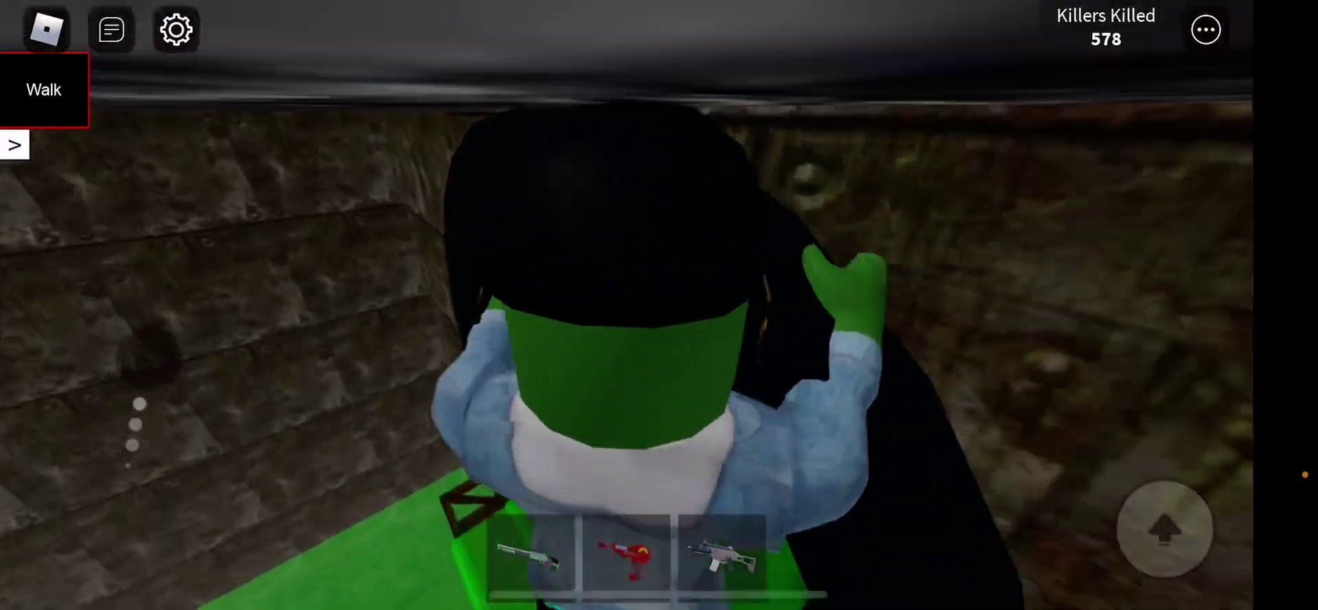
{"action": "mouse_move", "coordinate": [136, 438]}
{"action": "left_mouse_down"}
{"action": "mouse_move", "coordinate": [178, 415]}
{"action": "mouse_move", "coordinate": [144, 390]}
{"action": "mouse_move", "coordinate": [173, 340]}
{"action": "mouse_move", "coordinate": [155, 328]}
{"action": "left_mouse_up"}
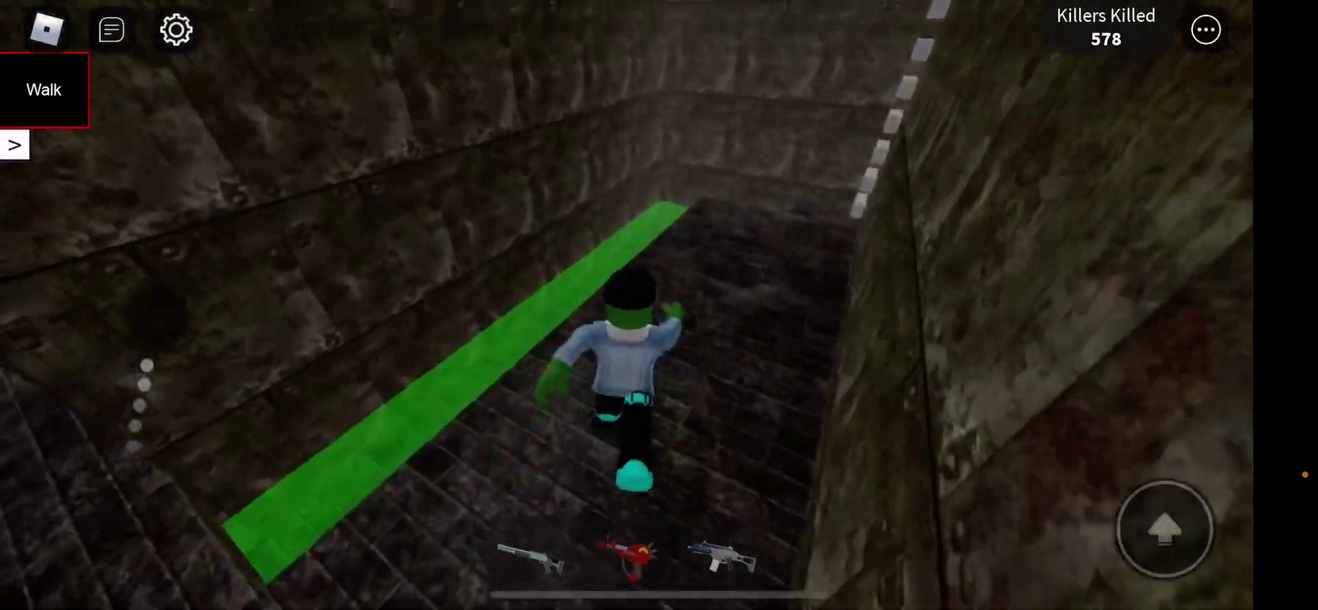
{"action": "mouse_move", "coordinate": [201, 405]}
{"action": "left_mouse_down"}
{"action": "mouse_move", "coordinate": [173, 424]}
{"action": "mouse_move", "coordinate": [266, 350]}
{"action": "left_mouse_up"}
{"action": "mouse_move", "coordinate": [166, 422]}
{"action": "left_mouse_down"}
{"action": "mouse_move", "coordinate": [160, 433]}
{"action": "mouse_move", "coordinate": [152, 417]}
{"action": "mouse_move", "coordinate": [165, 417]}
{"action": "left_mouse_up"}
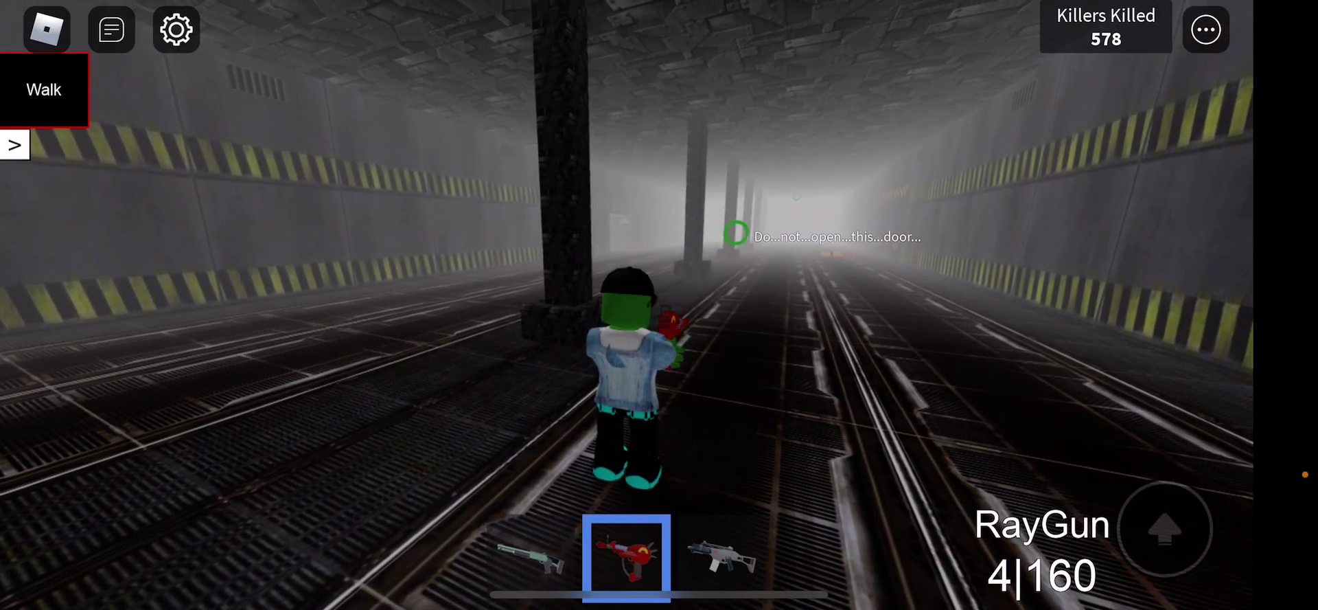
- Run down the foggy tunnel, take the side corridor and climb the stairs into the foggy hall
{"action": "mouse_move", "coordinate": [191, 415]}
{"action": "left_mouse_down"}
{"action": "mouse_move", "coordinate": [153, 397]}
{"action": "mouse_move", "coordinate": [168, 382]}
{"action": "mouse_move", "coordinate": [154, 401]}
{"action": "mouse_move", "coordinate": [124, 397]}
{"action": "mouse_move", "coordinate": [201, 444]}
{"action": "mouse_move", "coordinate": [200, 359]}
{"action": "left_mouse_up"}
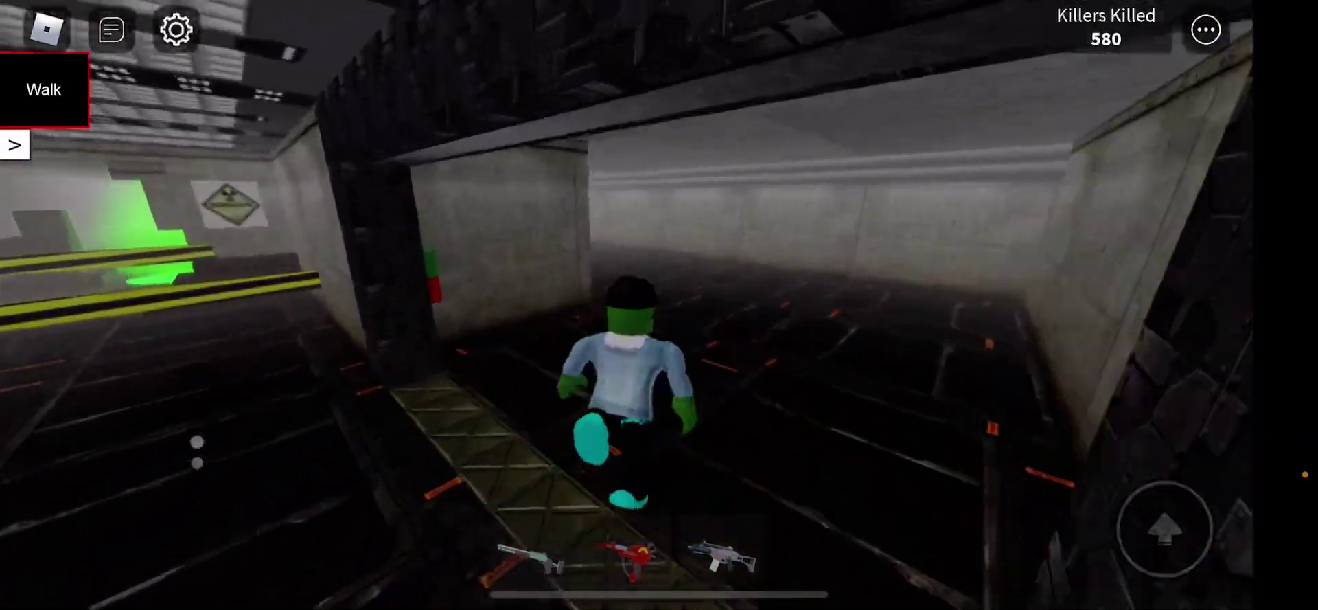
{"action": "left_click_drag", "start_coordinate": [192, 446], "coordinate": [190, 396]}
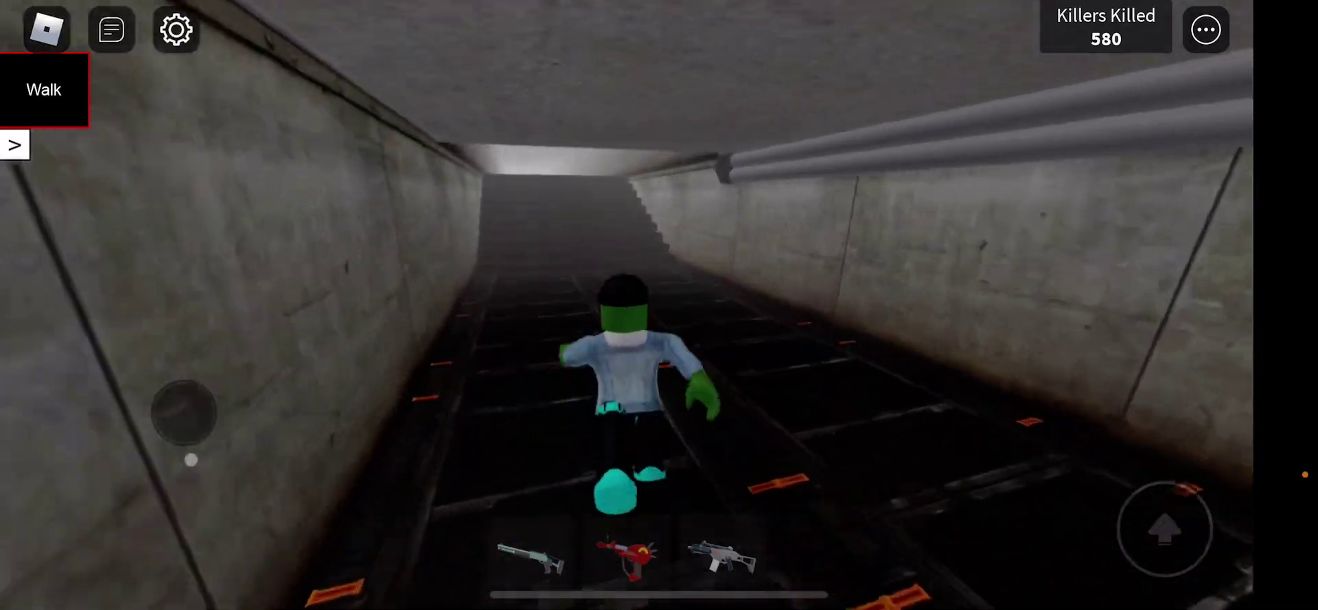
{"action": "left_click_drag", "start_coordinate": [194, 457], "coordinate": [196, 457]}
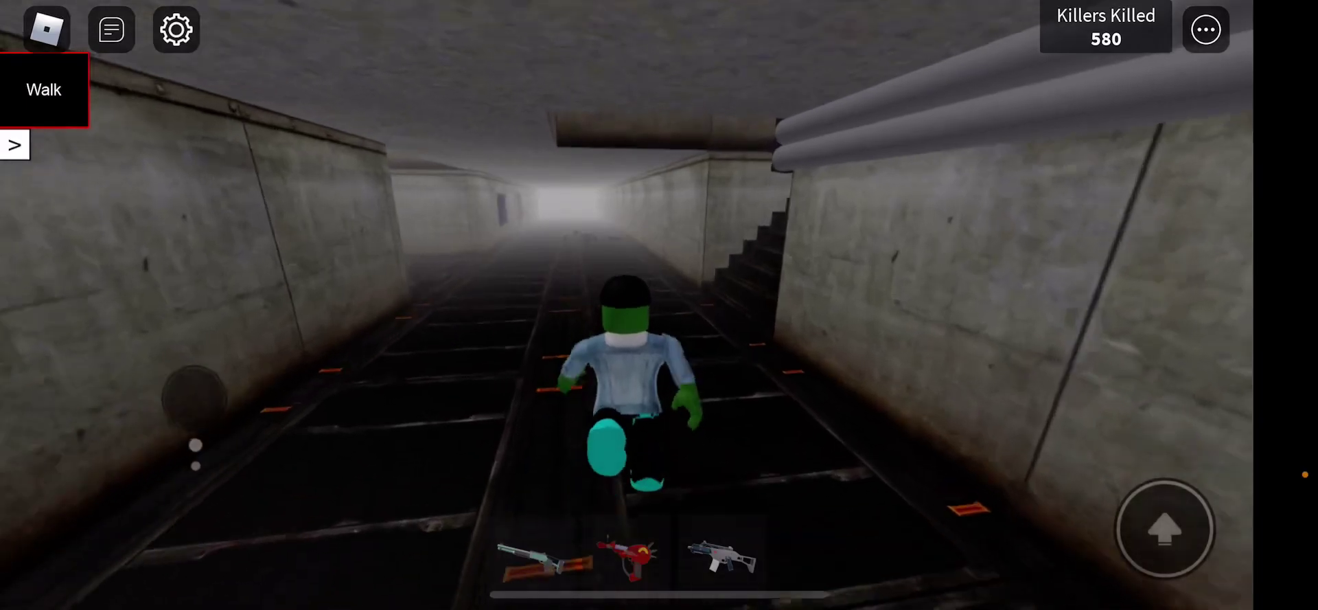
{"action": "mouse_move", "coordinate": [193, 396]}
{"action": "left_mouse_down"}
{"action": "mouse_move", "coordinate": [143, 476]}
{"action": "mouse_move", "coordinate": [169, 473]}
{"action": "mouse_move", "coordinate": [186, 423]}
{"action": "left_mouse_up"}
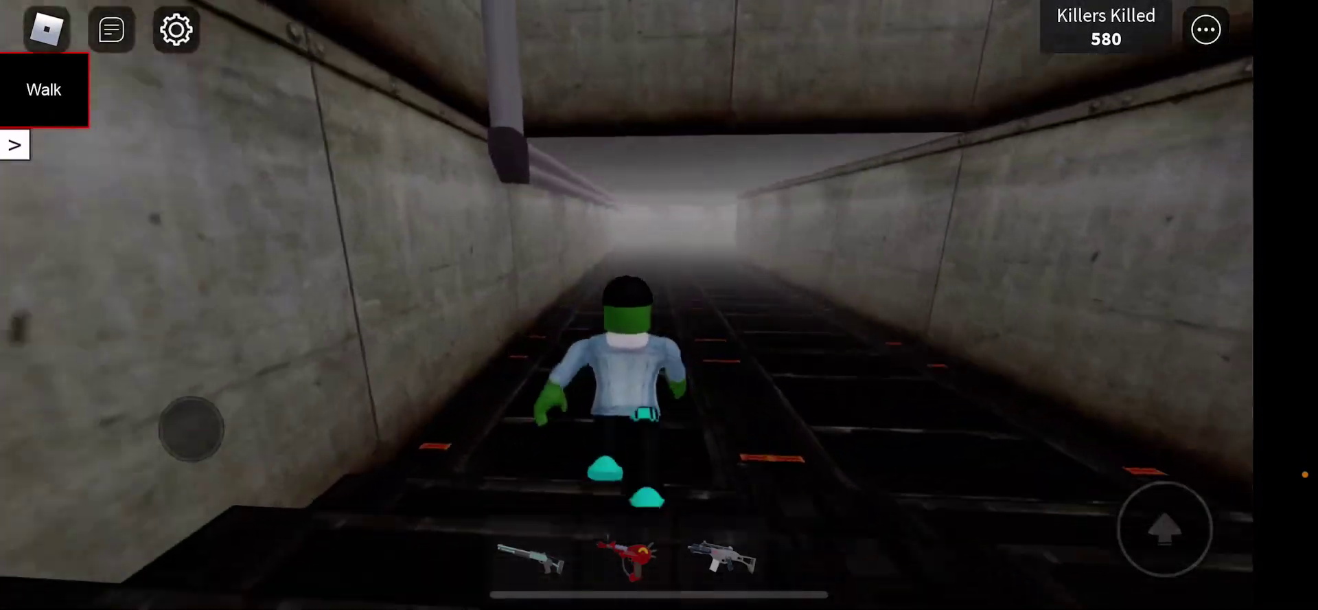
{"action": "mouse_move", "coordinate": [195, 432]}
{"action": "left_mouse_down"}
{"action": "mouse_move", "coordinate": [208, 442]}
{"action": "mouse_move", "coordinate": [190, 444]}
{"action": "left_mouse_up"}
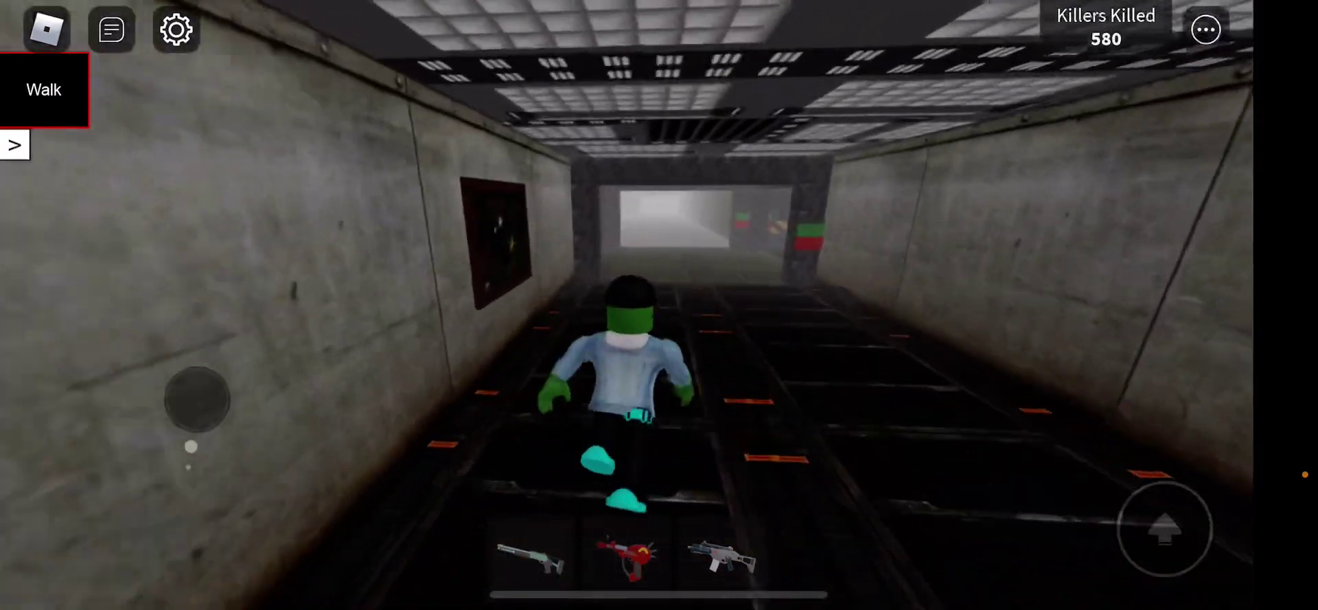
{"action": "mouse_move", "coordinate": [191, 446]}
{"action": "left_mouse_down"}
{"action": "mouse_move", "coordinate": [153, 507]}
{"action": "mouse_move", "coordinate": [189, 417]}
{"action": "left_mouse_up"}
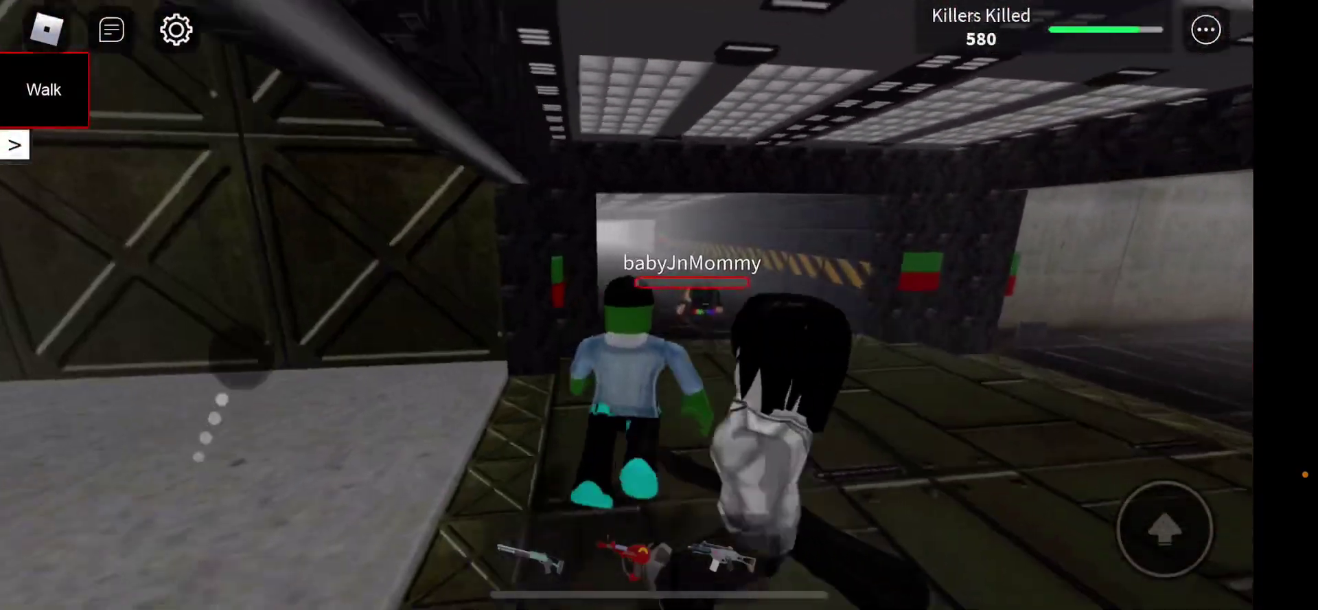
- Shoot a killer with the G36C, then swap to the RayGun and M1014 through the monitor and chair rooms
{"action": "left_click", "coordinate": [722, 557]}
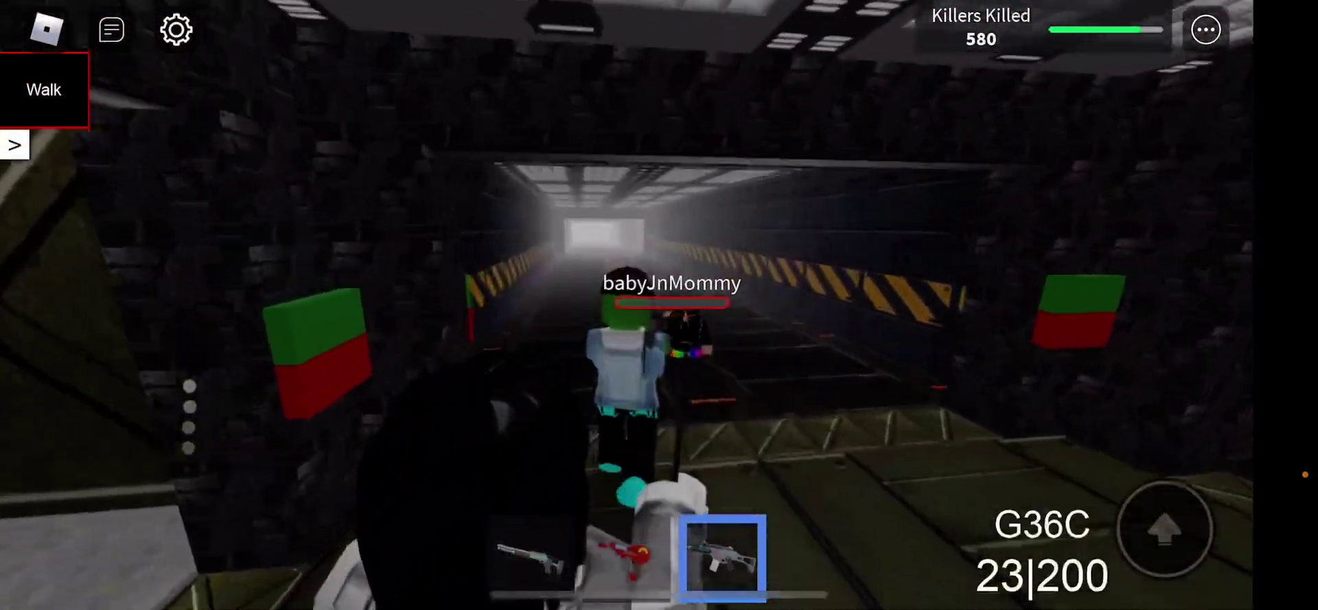
{"action": "left_click", "coordinate": [721, 557]}
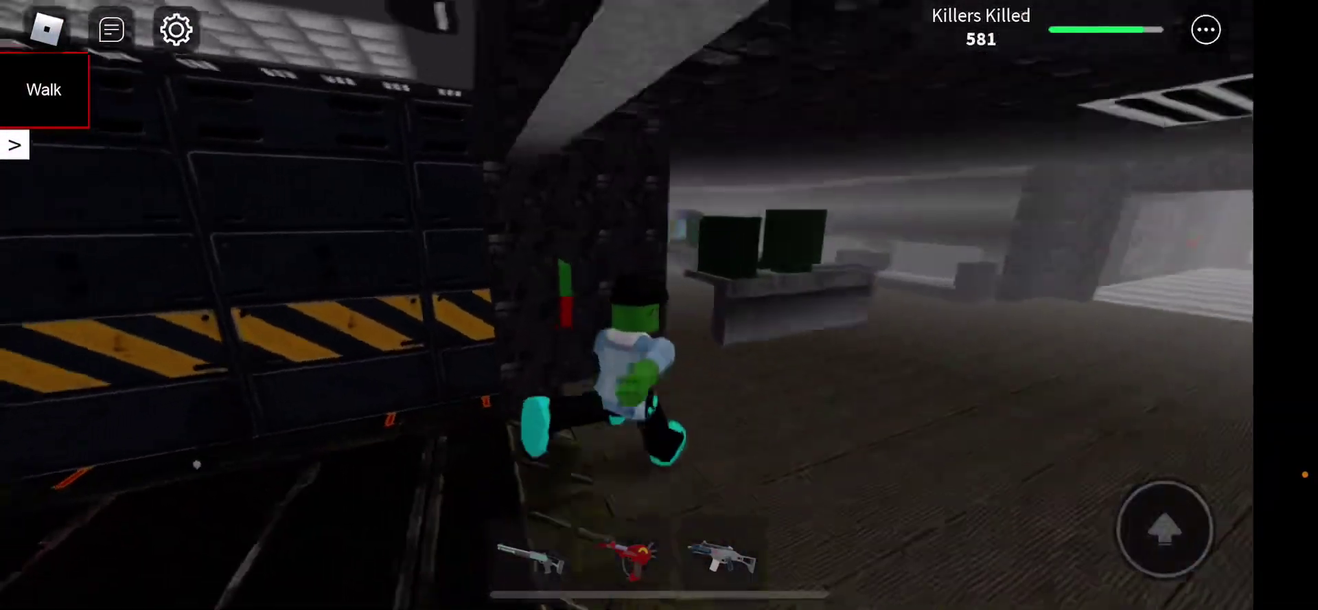
{"action": "mouse_move", "coordinate": [171, 482]}
{"action": "left_mouse_down"}
{"action": "mouse_move", "coordinate": [165, 520]}
{"action": "mouse_move", "coordinate": [144, 474]}
{"action": "left_mouse_up"}
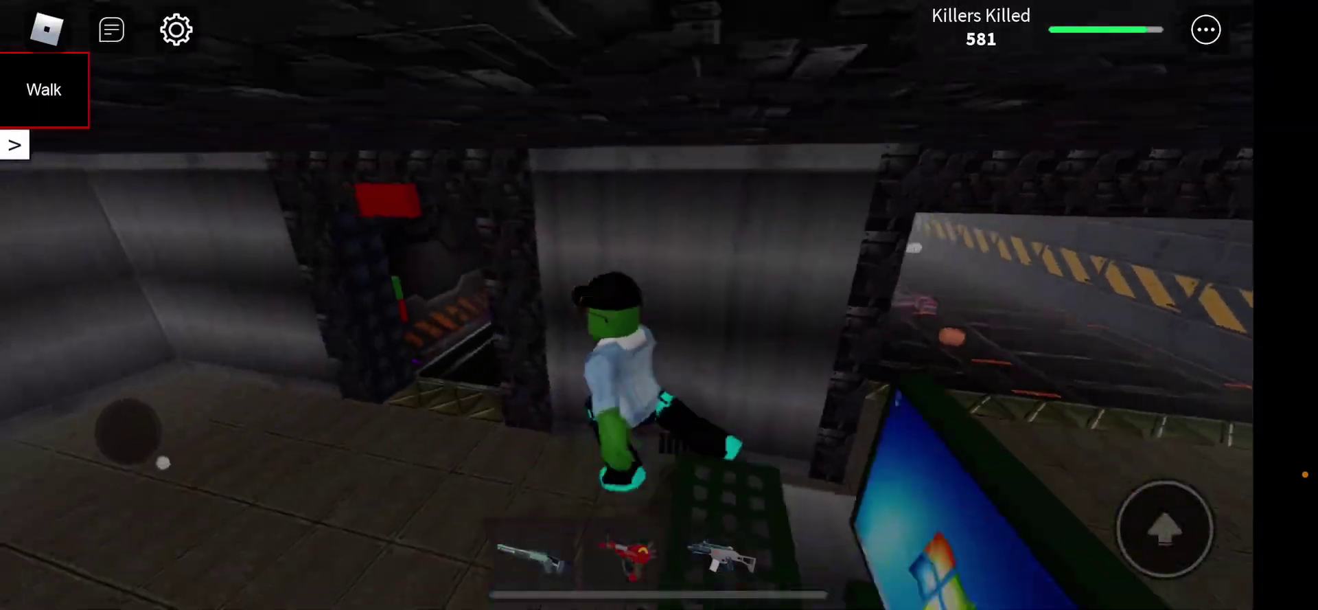
{"action": "left_click", "coordinate": [626, 554]}
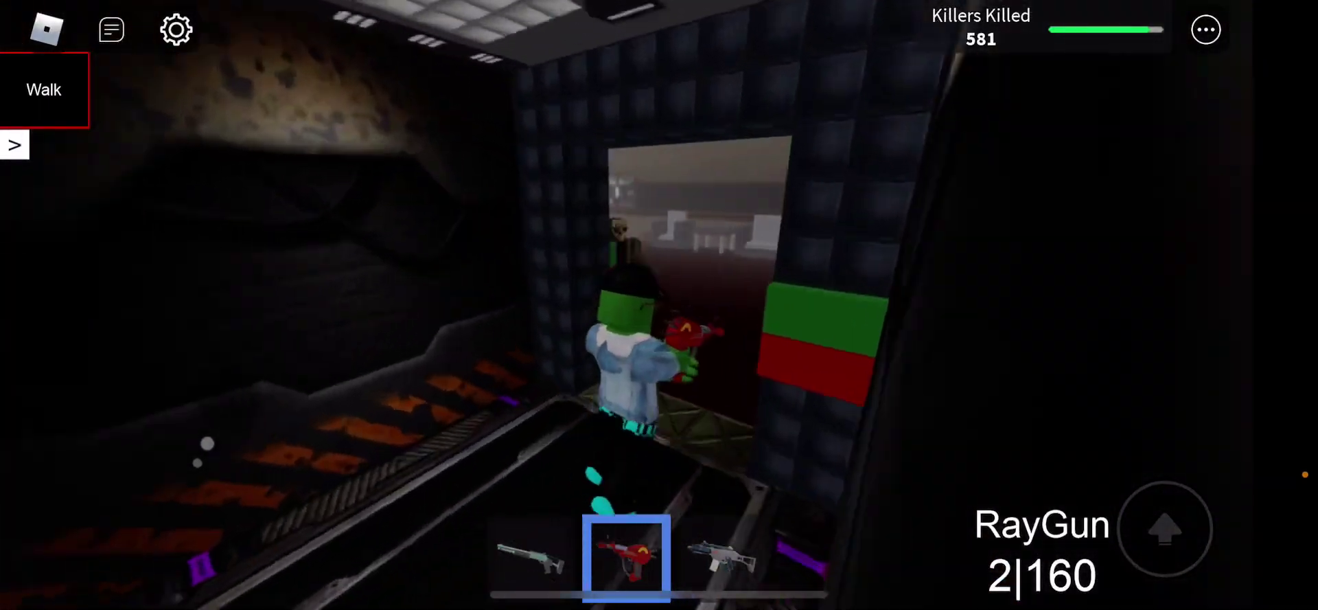
{"action": "mouse_move", "coordinate": [206, 435]}
{"action": "left_mouse_down"}
{"action": "mouse_move", "coordinate": [186, 525]}
{"action": "mouse_move", "coordinate": [166, 400]}
{"action": "left_mouse_up"}
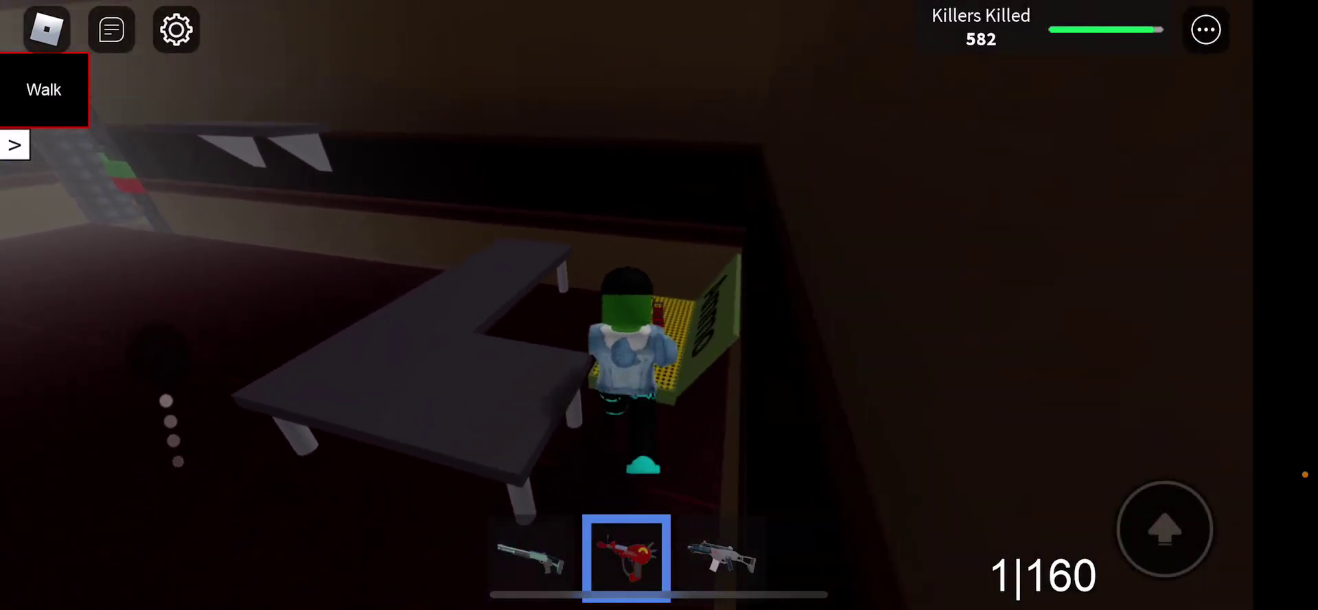
{"action": "left_click_drag", "start_coordinate": [147, 471], "coordinate": [162, 454]}
{"action": "left_click", "coordinate": [530, 553]}
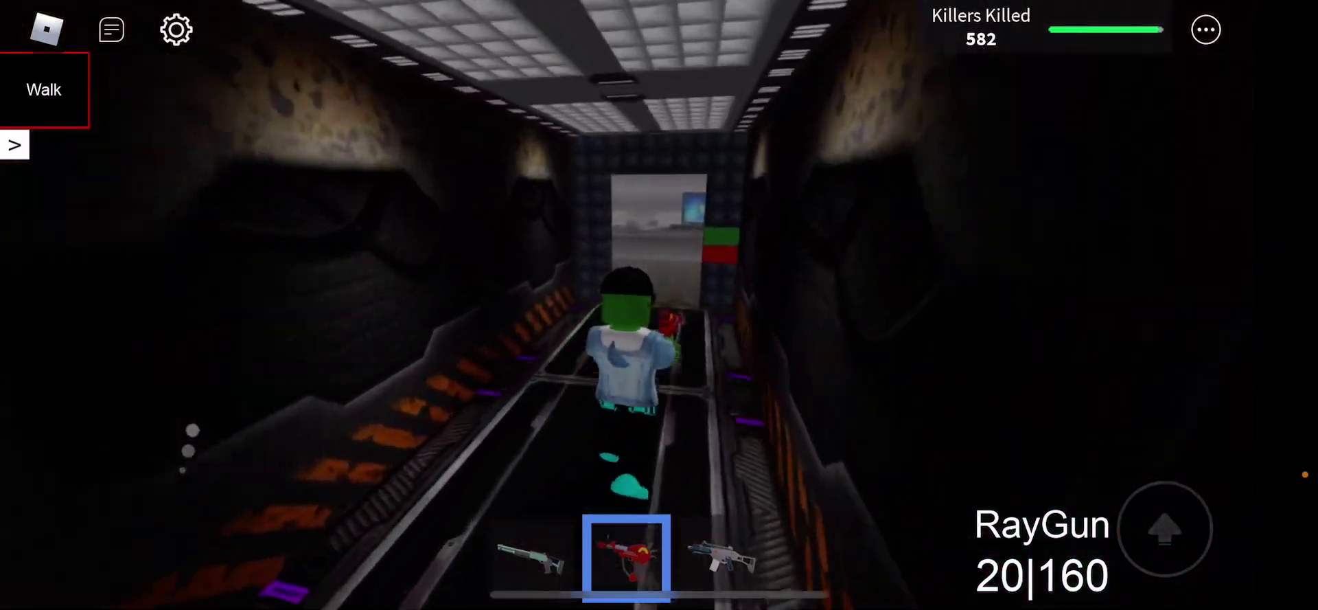
- Cross the grey computer room with the RayGun and follow the long corridor to the lit wall
{"action": "left_click_drag", "start_coordinate": [191, 430], "coordinate": [203, 475]}
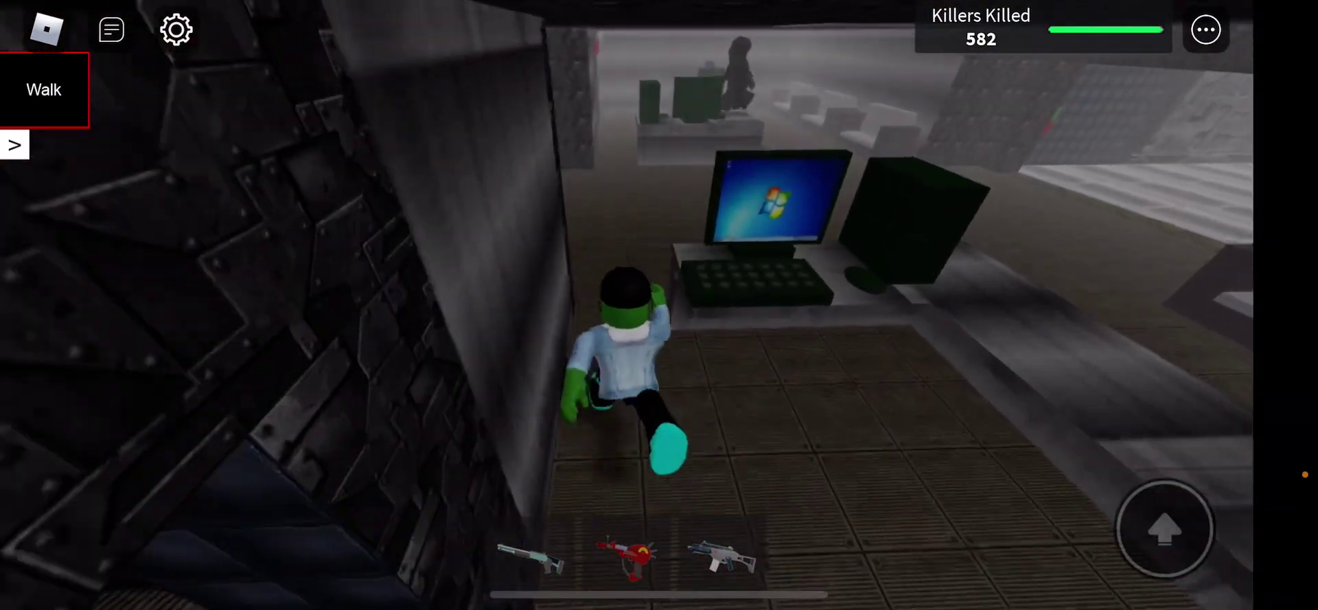
{"action": "left_click", "coordinate": [626, 555]}
{"action": "left_click_drag", "start_coordinate": [191, 443], "coordinate": [207, 411]}
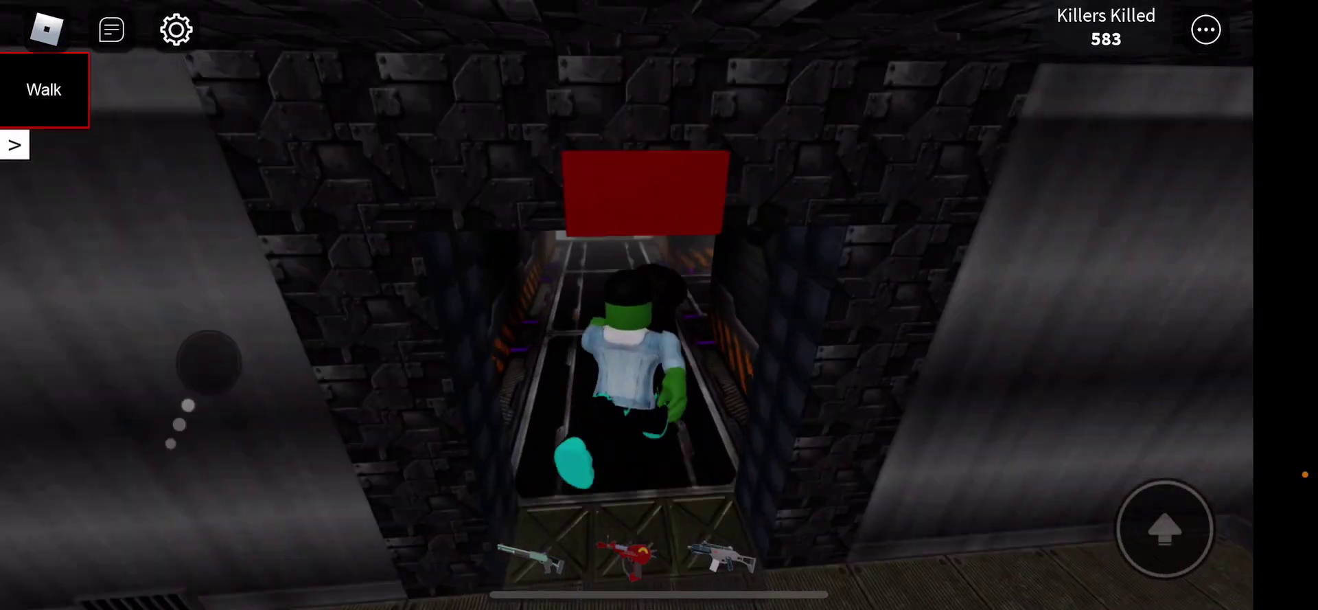
{"action": "left_click_drag", "start_coordinate": [170, 443], "coordinate": [124, 459]}
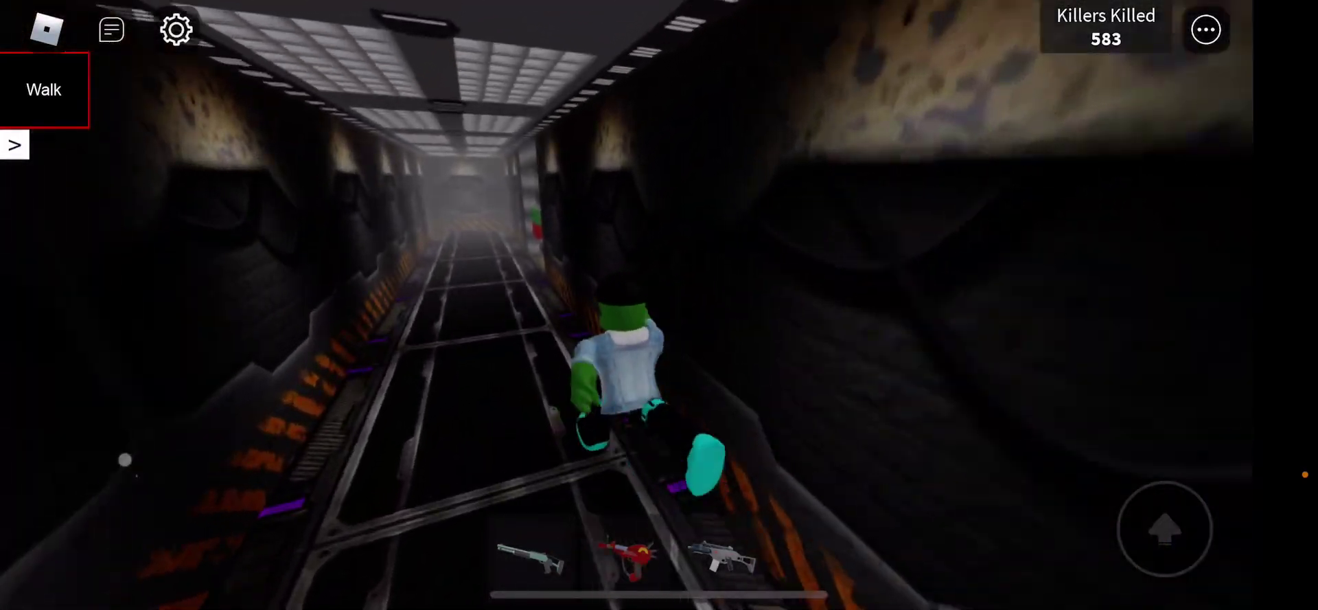
{"action": "left_click_drag", "start_coordinate": [125, 460], "coordinate": [165, 463]}
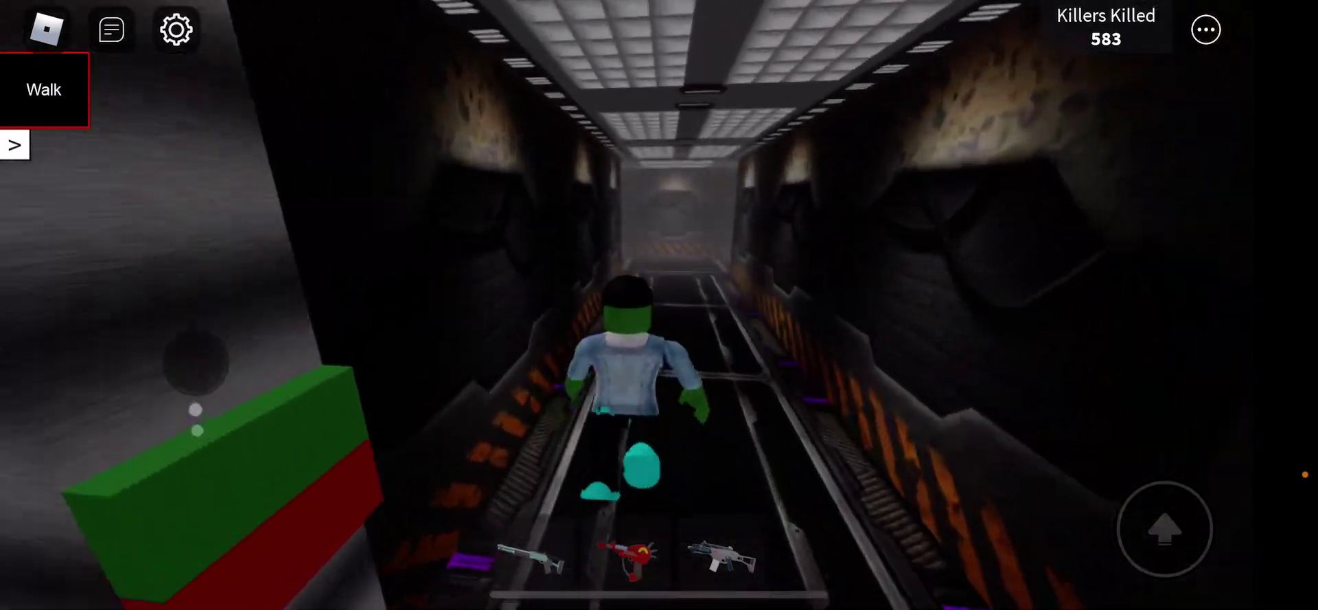
{"action": "mouse_move", "coordinate": [191, 354]}
{"action": "left_mouse_down"}
{"action": "mouse_move", "coordinate": [147, 441]}
{"action": "mouse_move", "coordinate": [159, 439]}
{"action": "mouse_move", "coordinate": [154, 363]}
{"action": "mouse_move", "coordinate": [209, 399]}
{"action": "mouse_move", "coordinate": [204, 429]}
{"action": "left_mouse_up"}
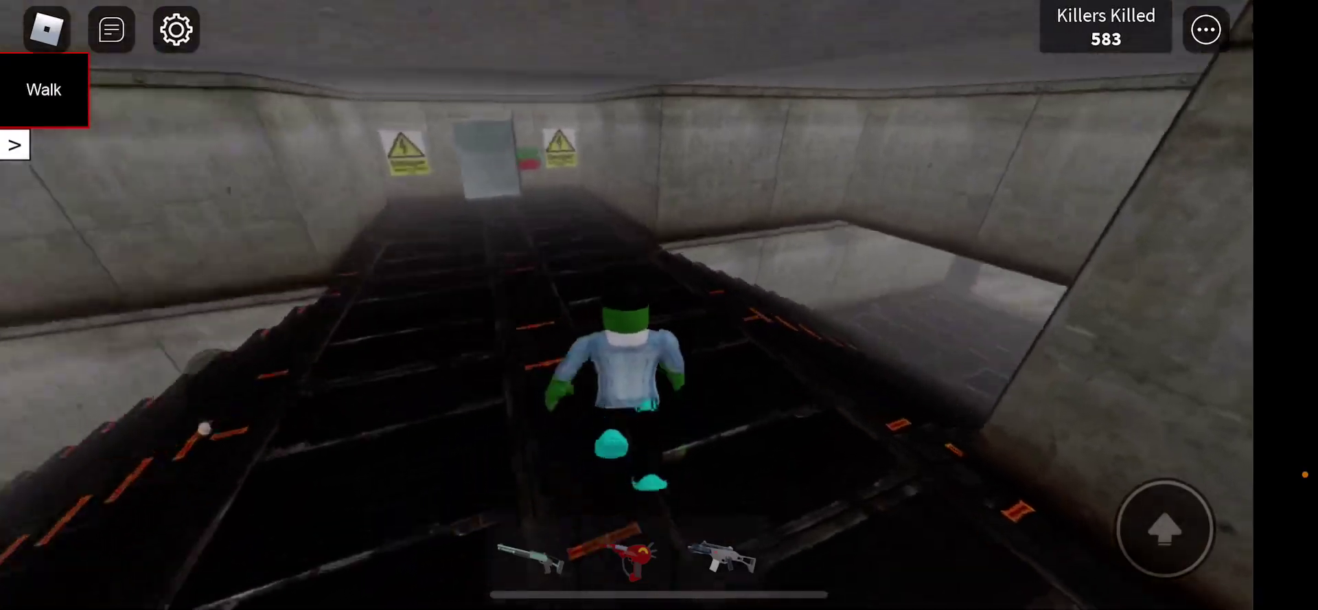
- Descend the stairs, shoot a killer with the G36C, and run into the electrified room
{"action": "mouse_move", "coordinate": [204, 429]}
{"action": "left_mouse_down"}
{"action": "mouse_move", "coordinate": [195, 416]}
{"action": "mouse_move", "coordinate": [232, 375]}
{"action": "mouse_move", "coordinate": [197, 392]}
{"action": "mouse_move", "coordinate": [180, 372]}
{"action": "mouse_move", "coordinate": [197, 415]}
{"action": "mouse_move", "coordinate": [181, 391]}
{"action": "mouse_move", "coordinate": [177, 424]}
{"action": "mouse_move", "coordinate": [203, 381]}
{"action": "left_mouse_up"}
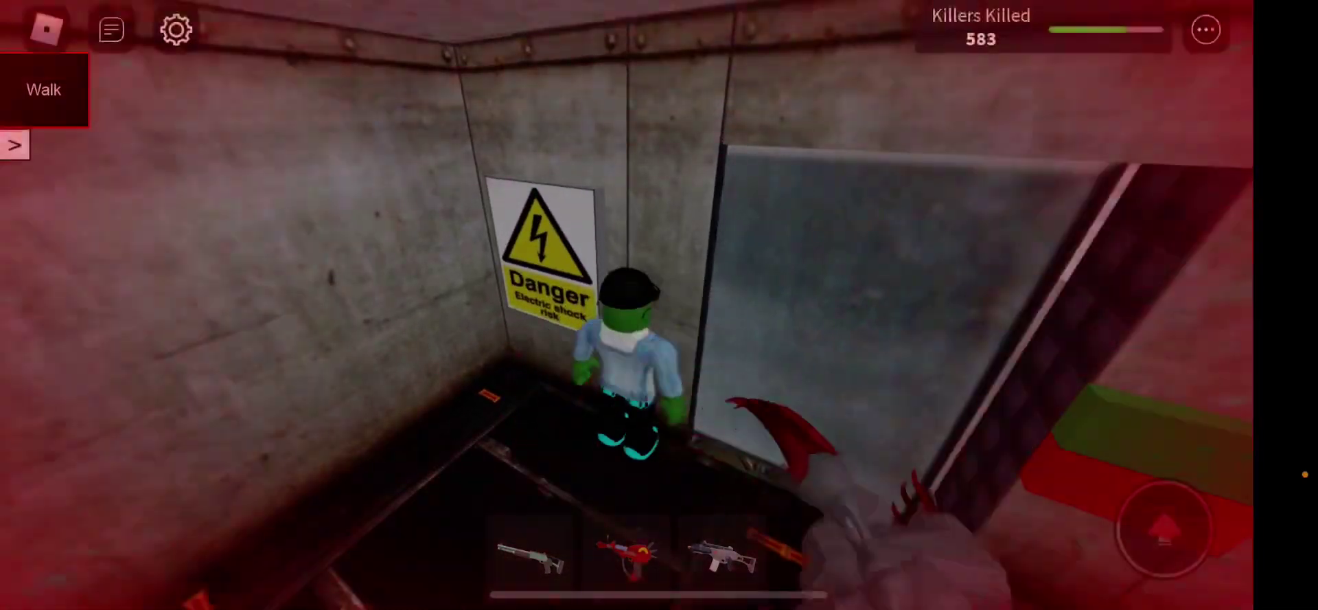
{"action": "left_click", "coordinate": [721, 556]}
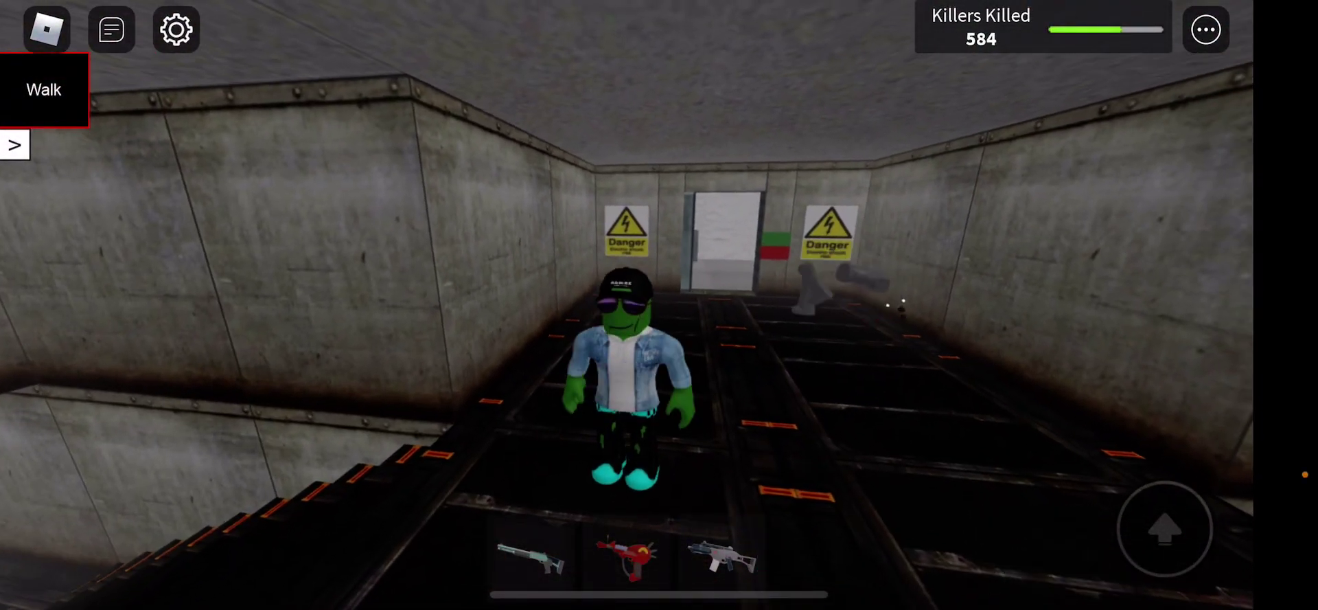
{"action": "mouse_move", "coordinate": [155, 466]}
{"action": "left_mouse_down"}
{"action": "mouse_move", "coordinate": [173, 422]}
{"action": "mouse_move", "coordinate": [103, 399]}
{"action": "left_mouse_up"}
{"action": "left_click_drag", "start_coordinate": [129, 355], "coordinate": [129, 340]}
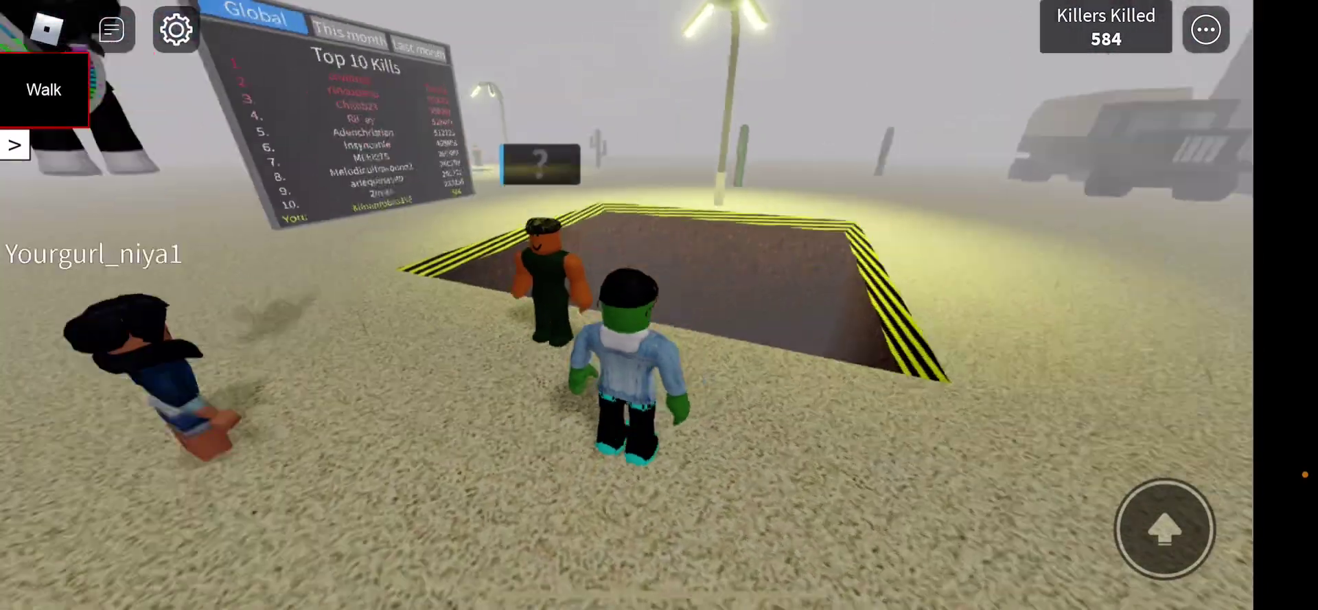
- Run from the spawn lobby down the staircase to the button room, then out onto the metal walkway
{"action": "left_click_drag", "start_coordinate": [206, 515], "coordinate": [230, 506]}
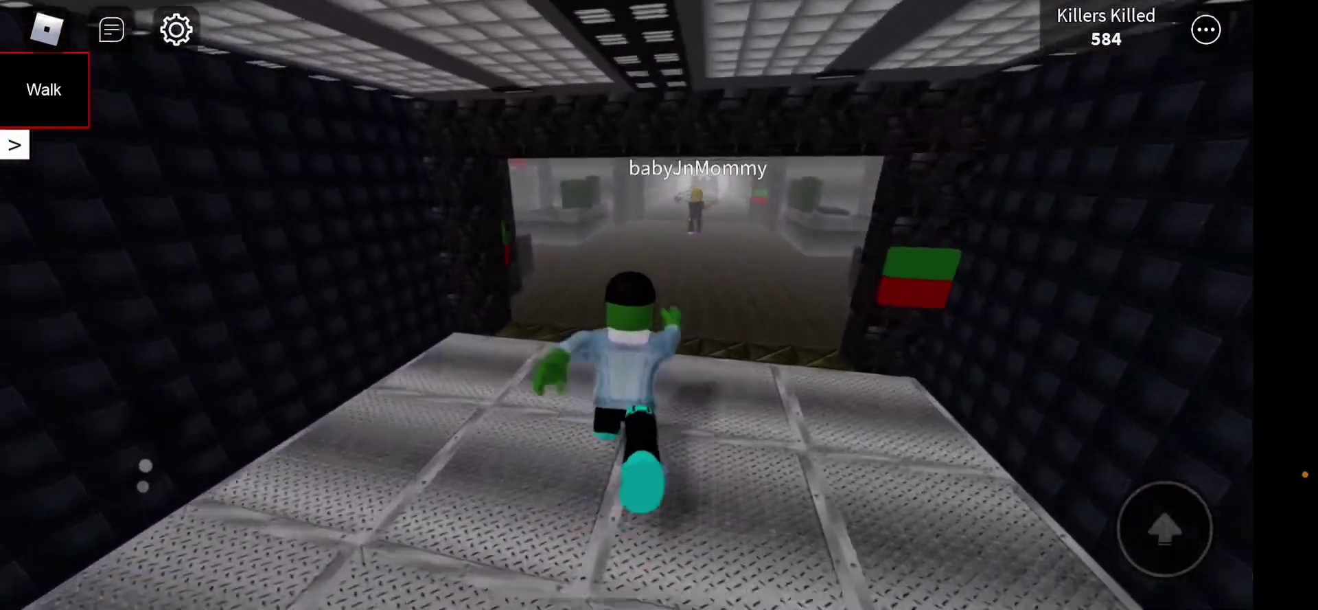
{"action": "mouse_move", "coordinate": [154, 438]}
{"action": "left_mouse_down"}
{"action": "mouse_move", "coordinate": [157, 418]}
{"action": "mouse_move", "coordinate": [149, 423]}
{"action": "left_mouse_up"}
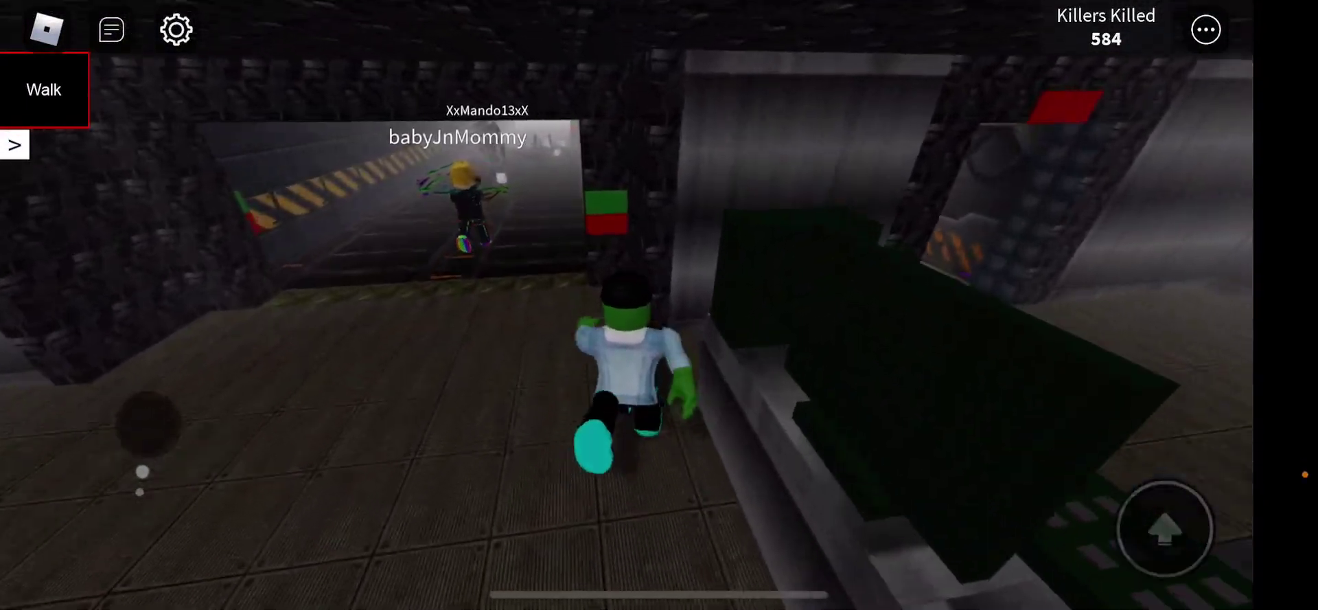
{"action": "mouse_move", "coordinate": [234, 424]}
{"action": "left_mouse_down"}
{"action": "mouse_move", "coordinate": [138, 412]}
{"action": "mouse_move", "coordinate": [152, 373]}
{"action": "left_mouse_up"}
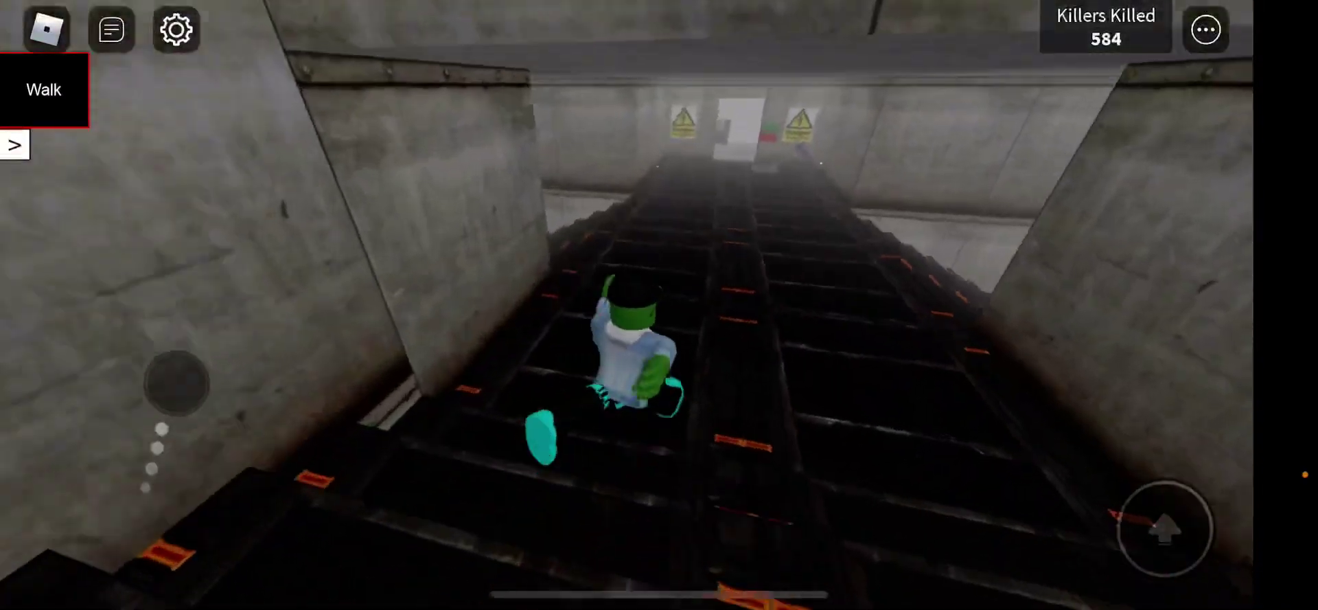
{"action": "mouse_move", "coordinate": [151, 372]}
{"action": "left_mouse_down"}
{"action": "mouse_move", "coordinate": [172, 378]}
{"action": "mouse_move", "coordinate": [104, 444]}
{"action": "mouse_move", "coordinate": [227, 524]}
{"action": "left_mouse_up"}
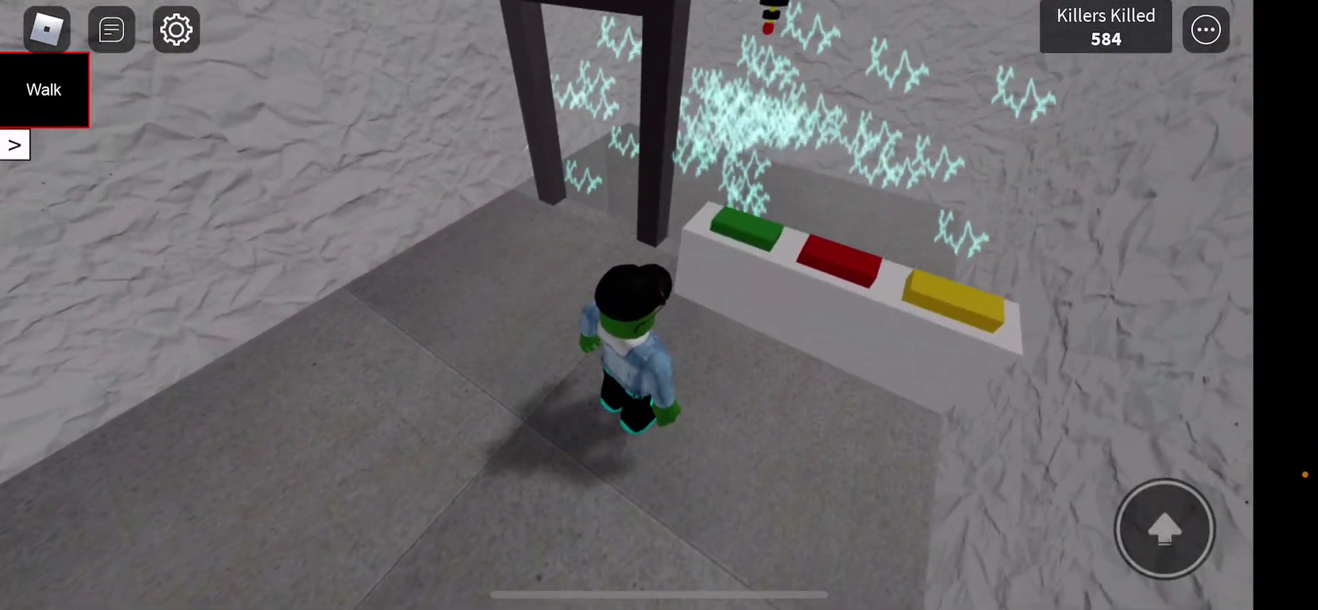
{"action": "mouse_move", "coordinate": [139, 451]}
{"action": "left_mouse_down"}
{"action": "mouse_move", "coordinate": [148, 533]}
{"action": "mouse_move", "coordinate": [187, 535]}
{"action": "left_mouse_up"}
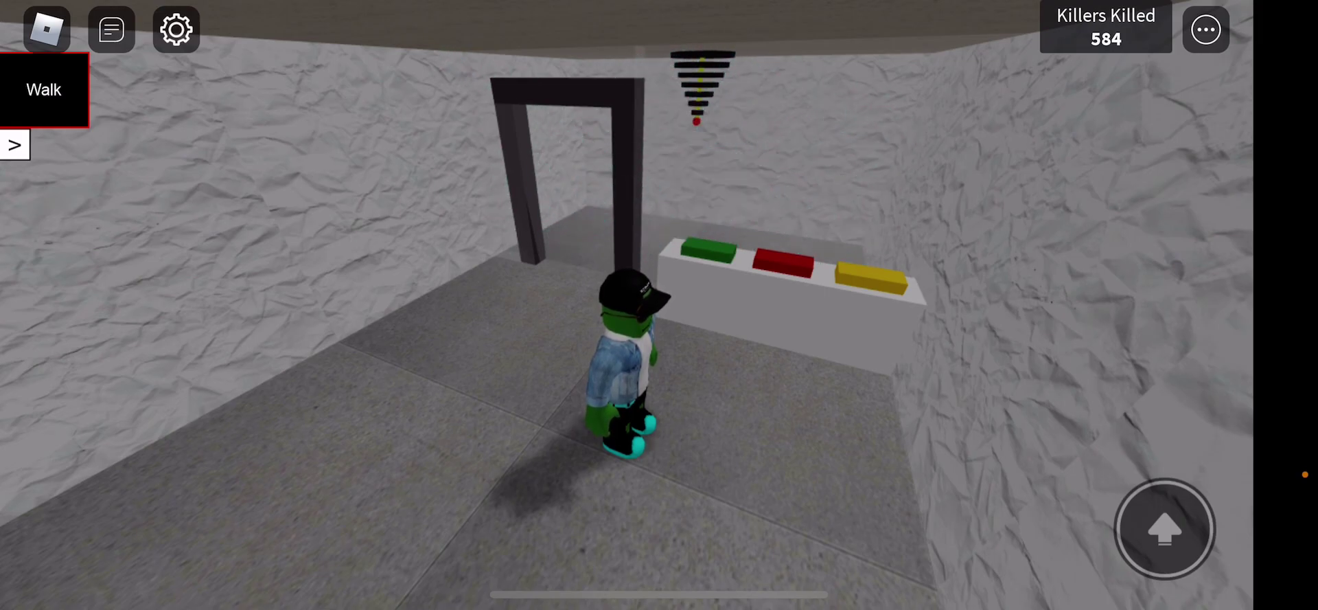
{"action": "left_click_drag", "start_coordinate": [186, 481], "coordinate": [221, 471]}
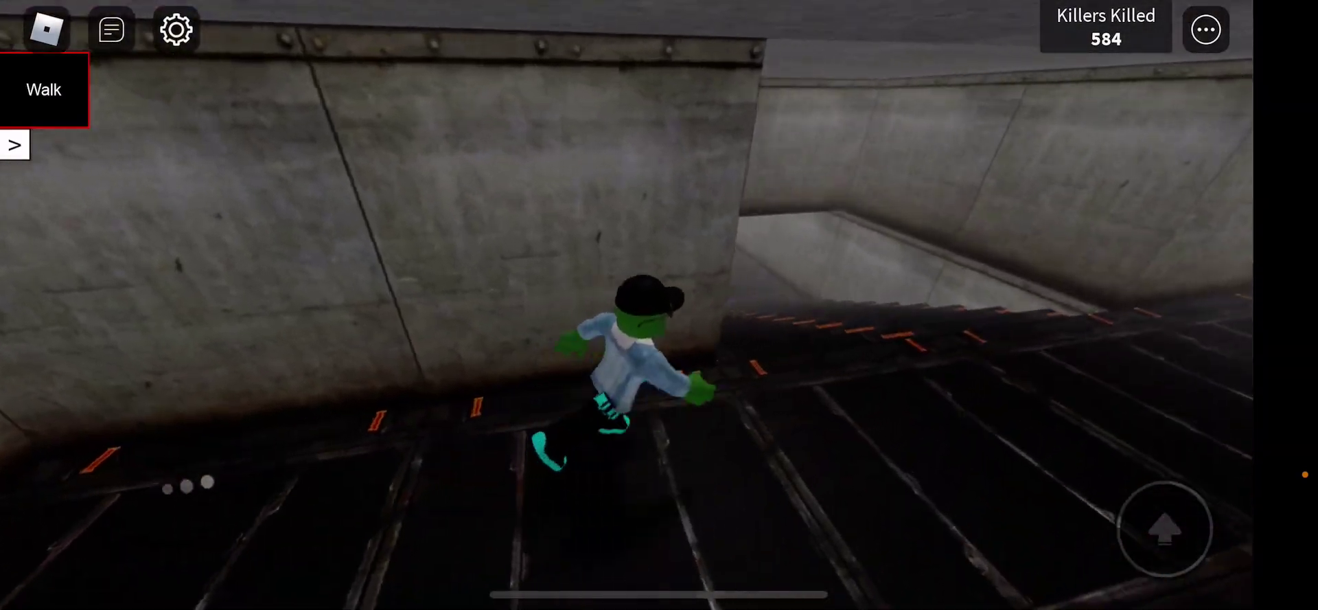
- Run along the walkway beside the green slime, past the railings, into the walled room
{"action": "left_click_drag", "start_coordinate": [219, 366], "coordinate": [206, 344]}
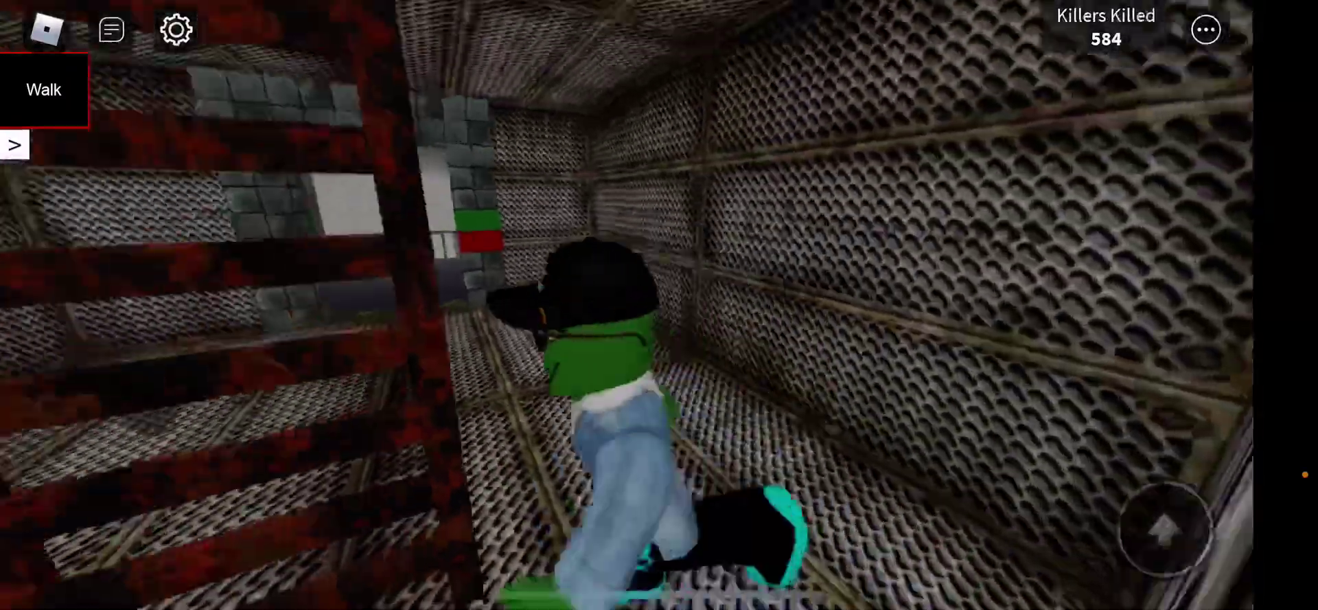
{"action": "mouse_move", "coordinate": [289, 515]}
{"action": "left_mouse_down"}
{"action": "mouse_move", "coordinate": [232, 405]}
{"action": "mouse_move", "coordinate": [213, 425]}
{"action": "mouse_move", "coordinate": [227, 420]}
{"action": "mouse_move", "coordinate": [198, 396]}
{"action": "left_mouse_up"}
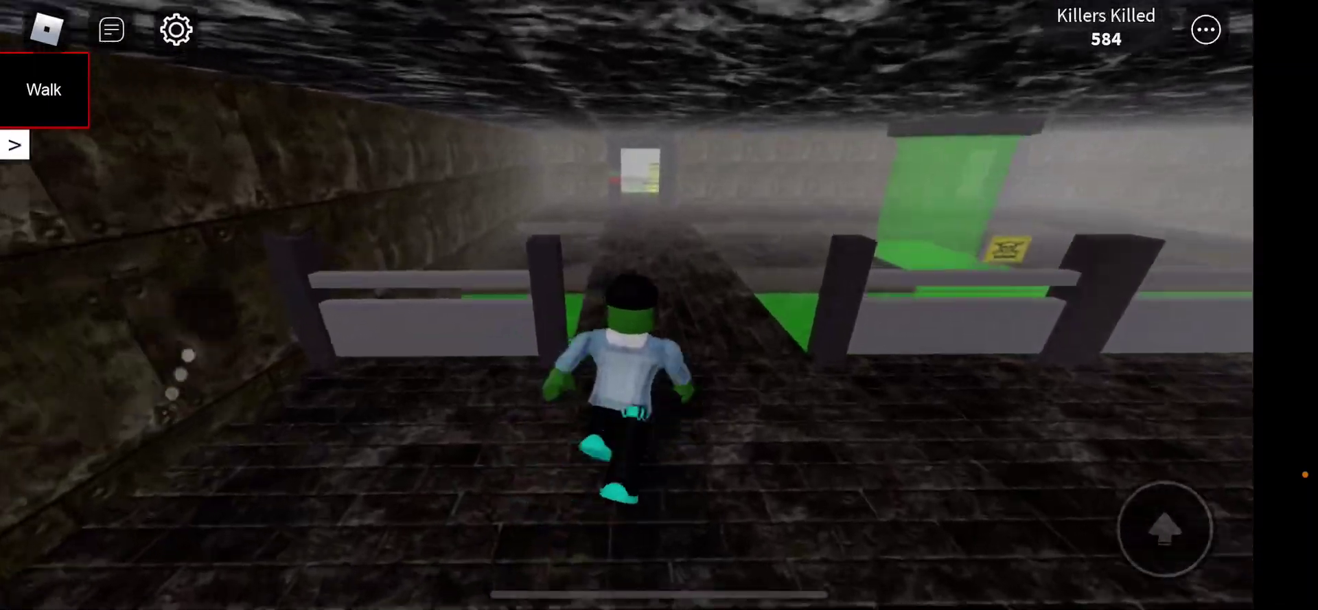
{"action": "mouse_move", "coordinate": [188, 355]}
{"action": "left_mouse_down"}
{"action": "mouse_move", "coordinate": [173, 343]}
{"action": "mouse_move", "coordinate": [148, 397]}
{"action": "mouse_move", "coordinate": [230, 311]}
{"action": "mouse_move", "coordinate": [195, 314]}
{"action": "left_mouse_up"}
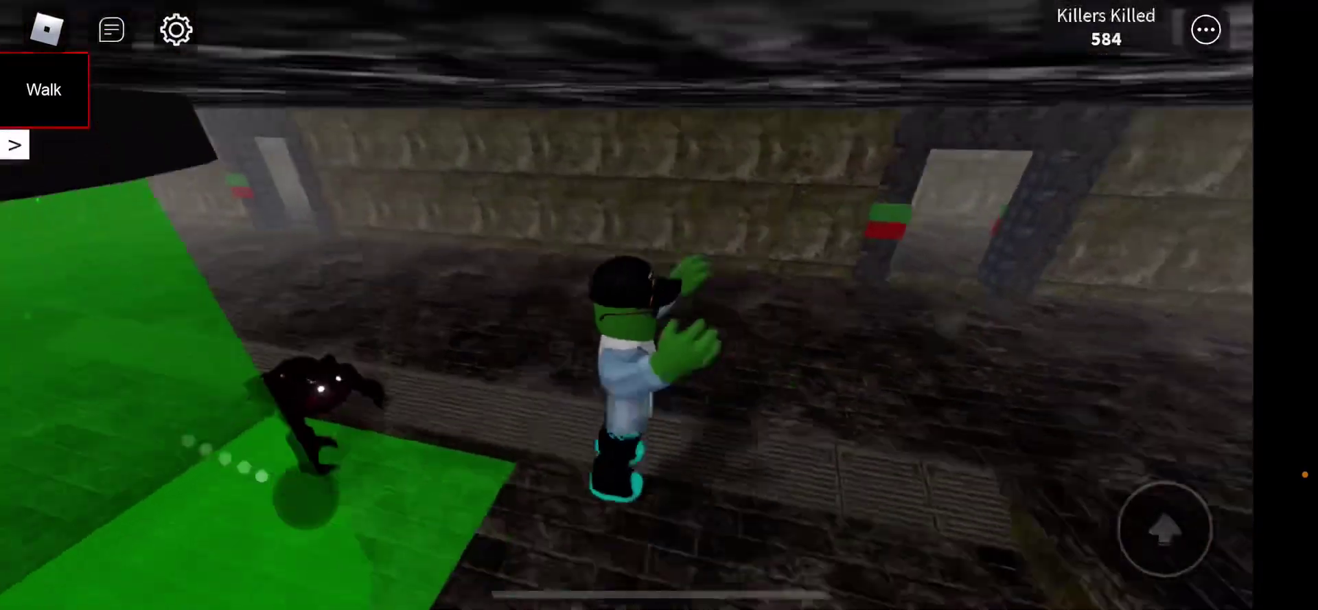
{"action": "mouse_move", "coordinate": [195, 314]}
{"action": "left_mouse_down"}
{"action": "mouse_move", "coordinate": [232, 371]}
{"action": "mouse_move", "coordinate": [197, 398]}
{"action": "mouse_move", "coordinate": [294, 453]}
{"action": "mouse_move", "coordinate": [196, 355]}
{"action": "mouse_move", "coordinate": [184, 392]}
{"action": "mouse_move", "coordinate": [171, 340]}
{"action": "mouse_move", "coordinate": [225, 355]}
{"action": "mouse_move", "coordinate": [216, 425]}
{"action": "mouse_move", "coordinate": [206, 403]}
{"action": "left_mouse_up"}
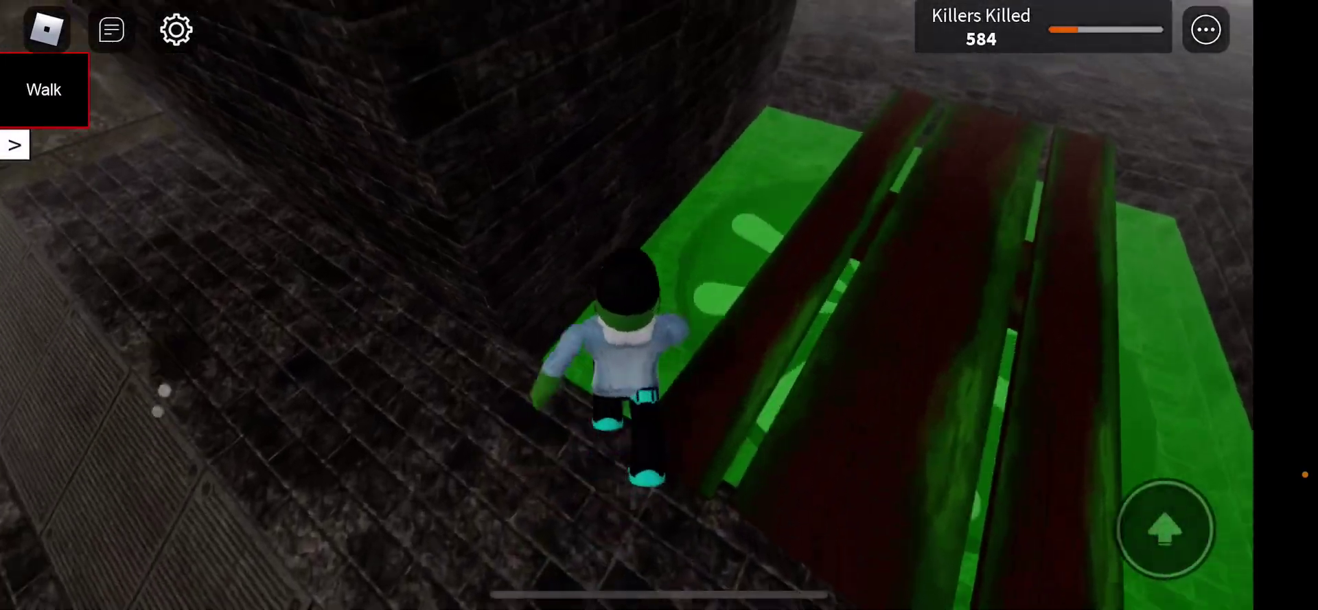